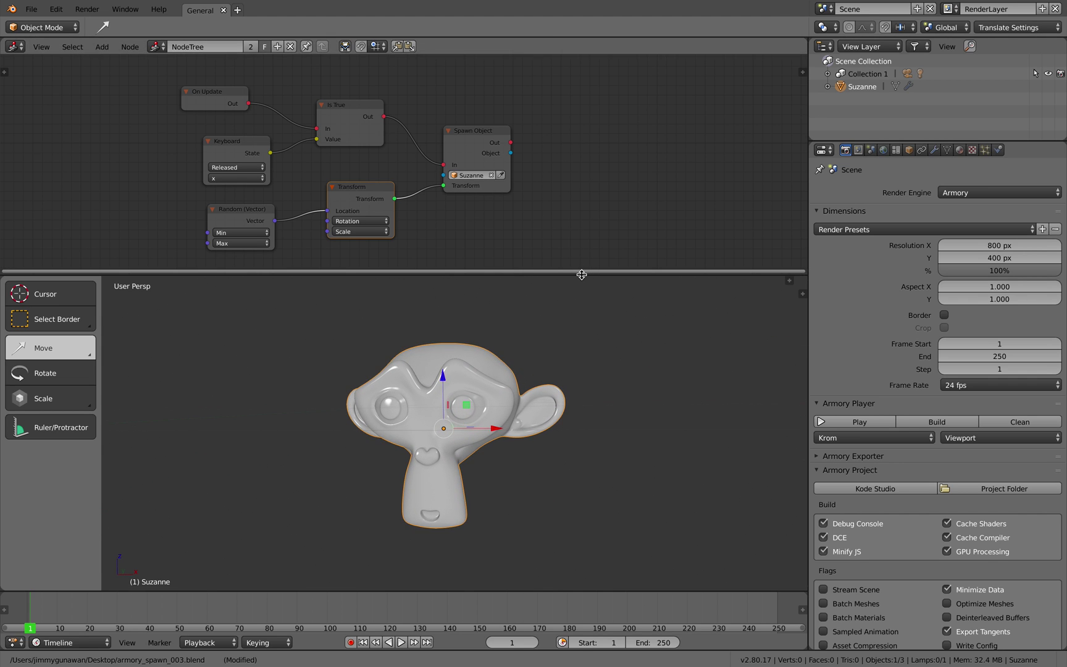
# Step: Enlarge the node editor above the 3D viewport so the whole Suzanne spawn node tree fits in view
pyautogui.moveTo(581, 276); pyautogui.dragTo(580, 313)
pyautogui.press('Home')
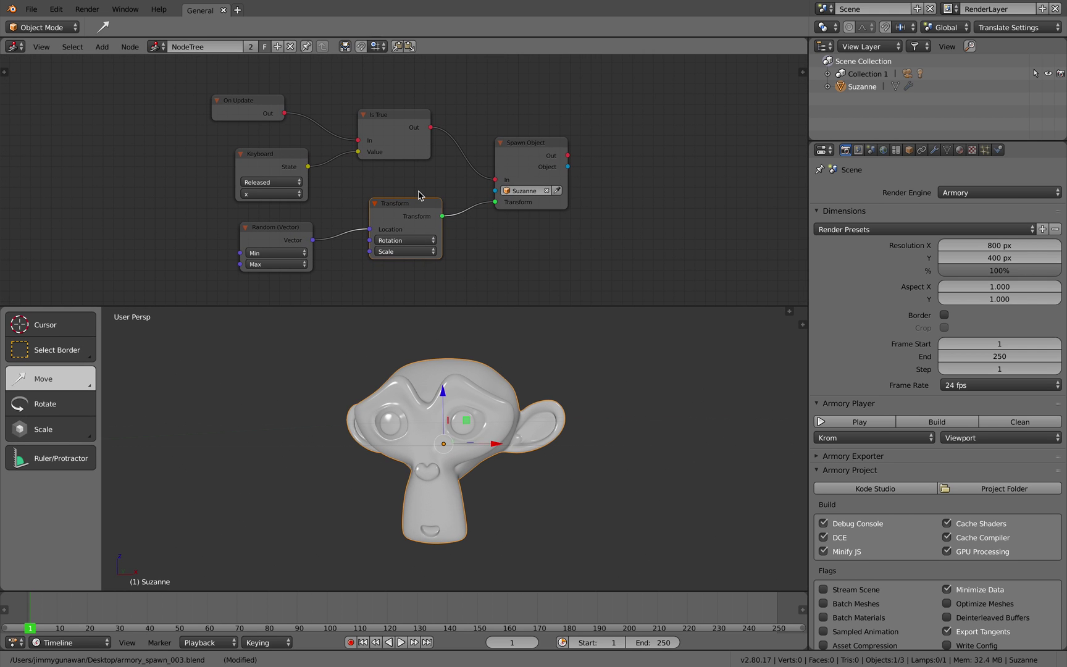
pyautogui.moveTo(424, 198); pyautogui.dragTo(431, 200, button='middle')
pyautogui.moveTo(494, 390)
pyautogui.mouseDown(button='middle')
pyautogui.moveTo(461, 389)
pyautogui.moveTo(498, 398)
pyautogui.mouseUp(button='middle')
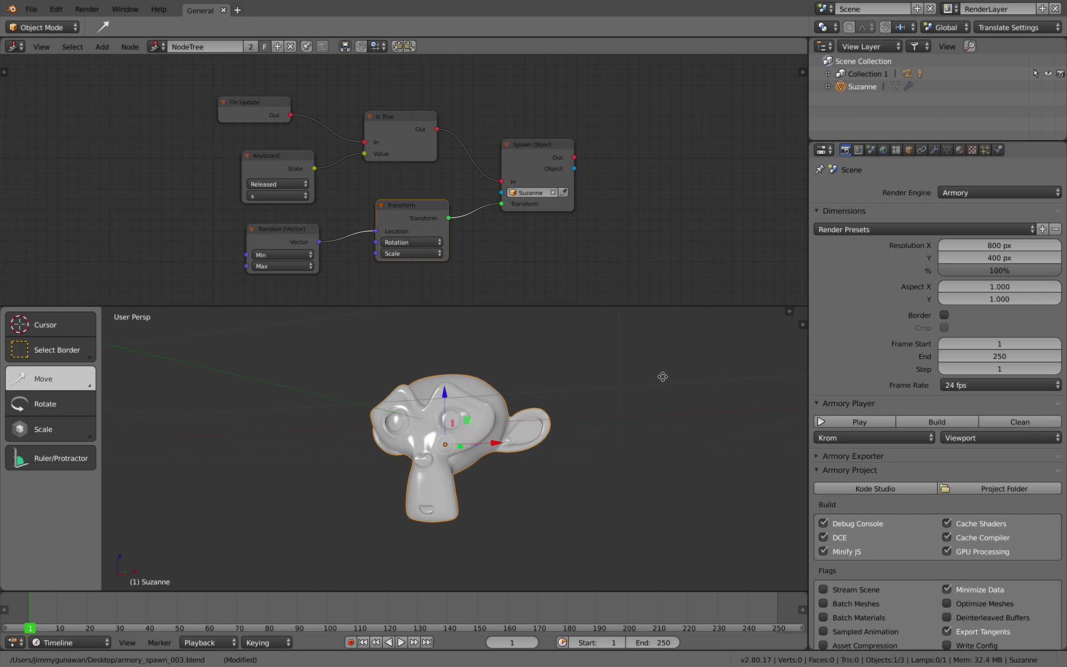
# Step: Run the scene in the Krom player and place its game window clearly on the desktop
pyautogui.click(840, 425)
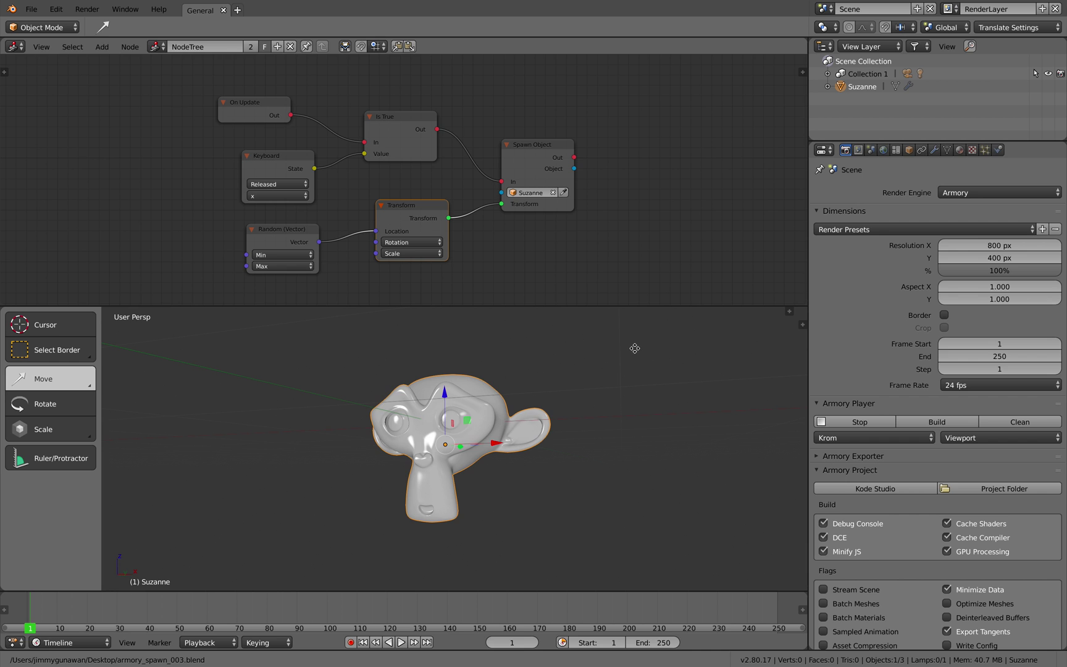
pyautogui.hotkey('ctrl', 'Left')
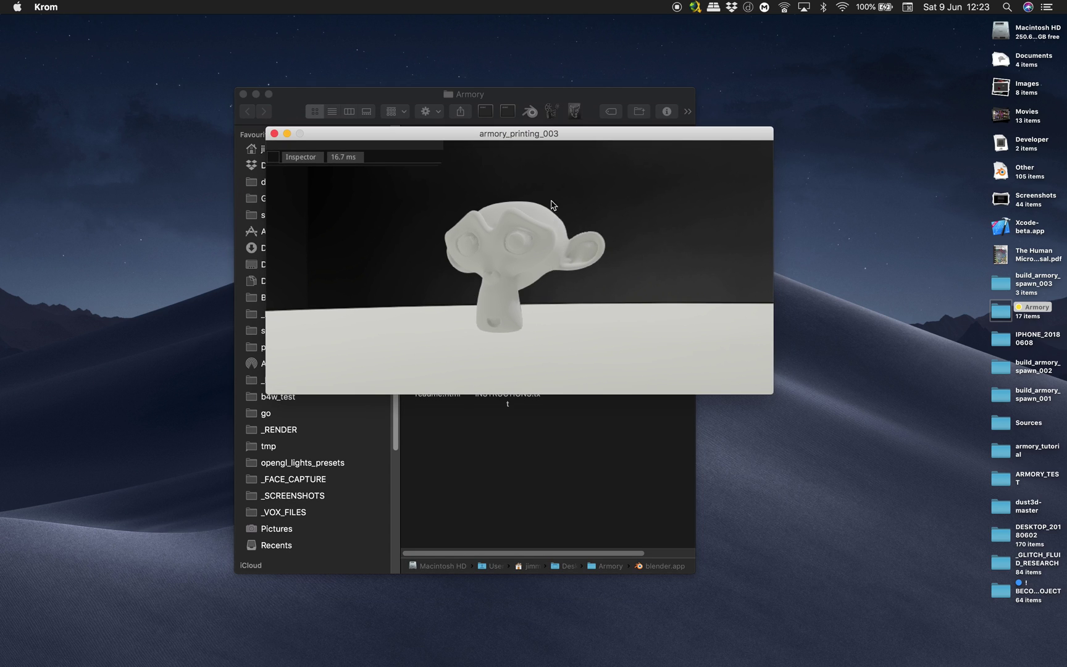
pyautogui.moveTo(548, 138); pyautogui.dragTo(530, 150)
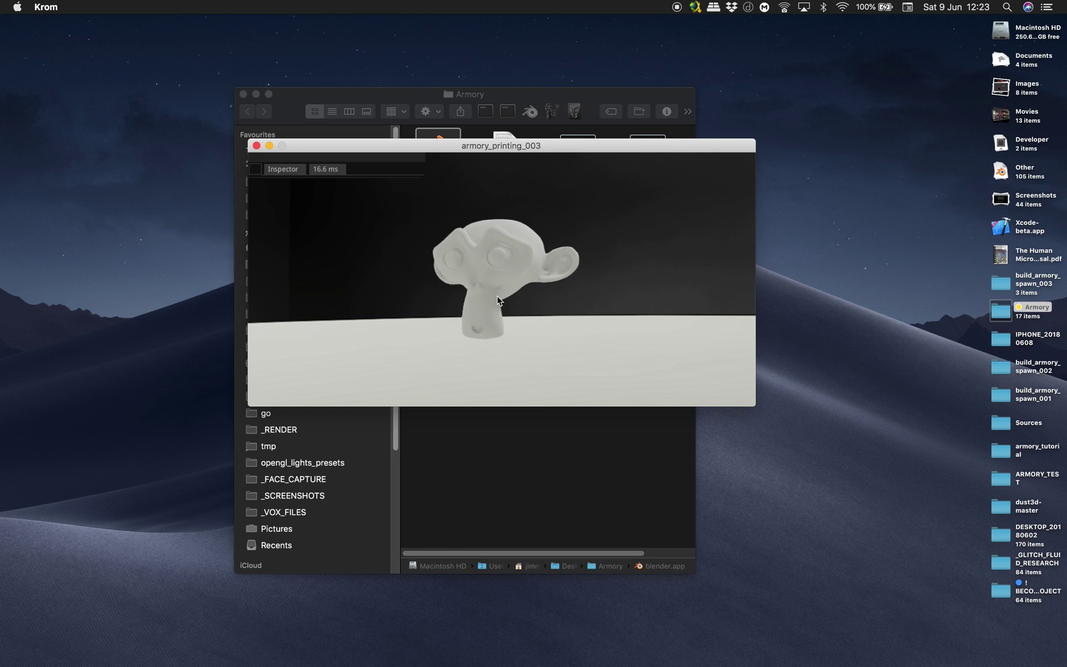
# Step: Test the running game by moving the camera back, spawning Suzanne copies, and looking around the scene
pyautogui.press('s')
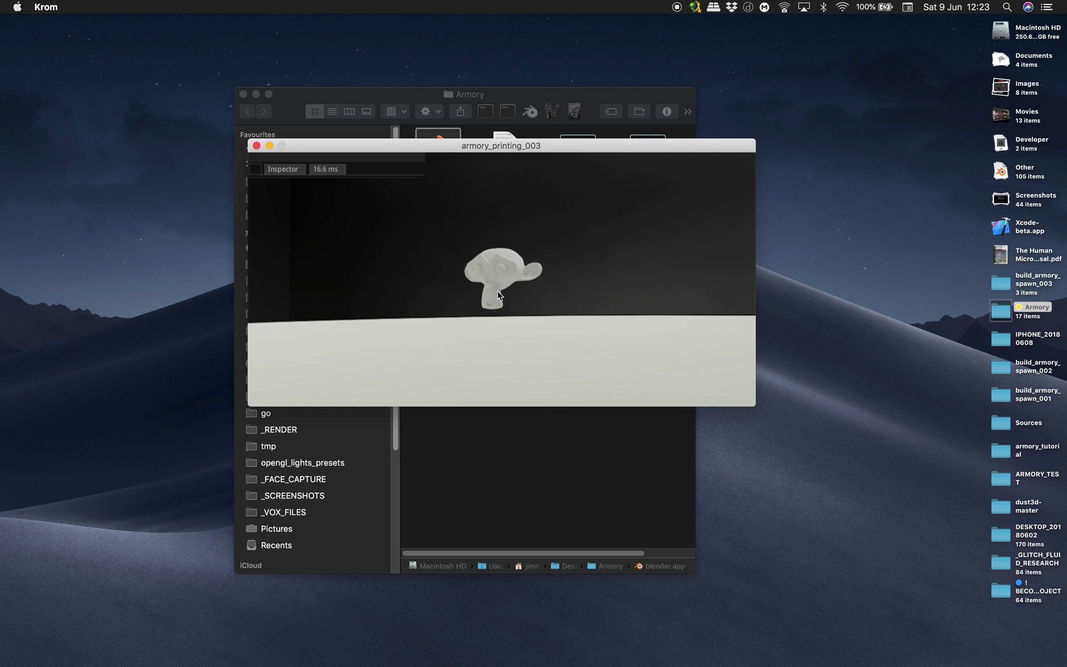
pyautogui.moveTo(498, 296); pyautogui.dragTo(597, 290)
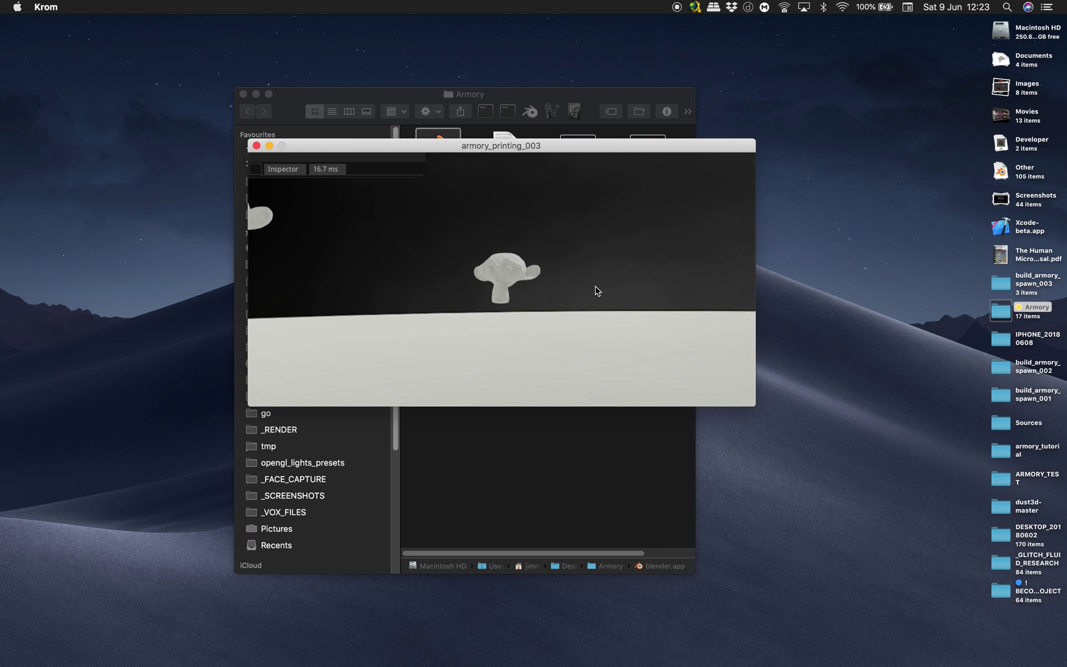
pyautogui.moveTo(569, 292); pyautogui.dragTo(565, 295)
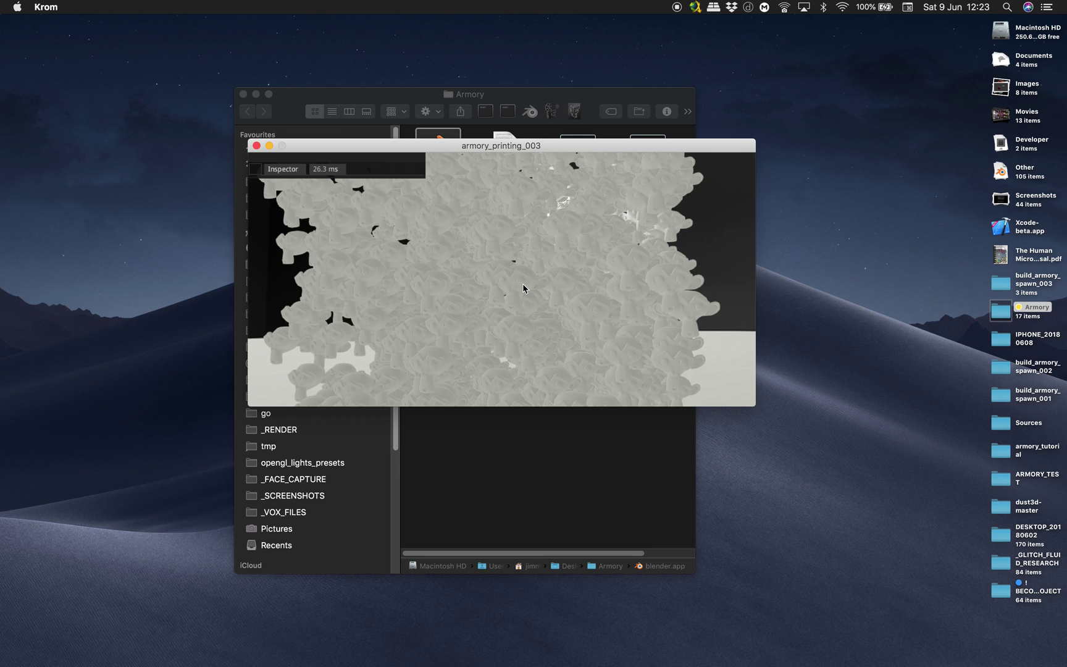
pyautogui.click(516, 299)
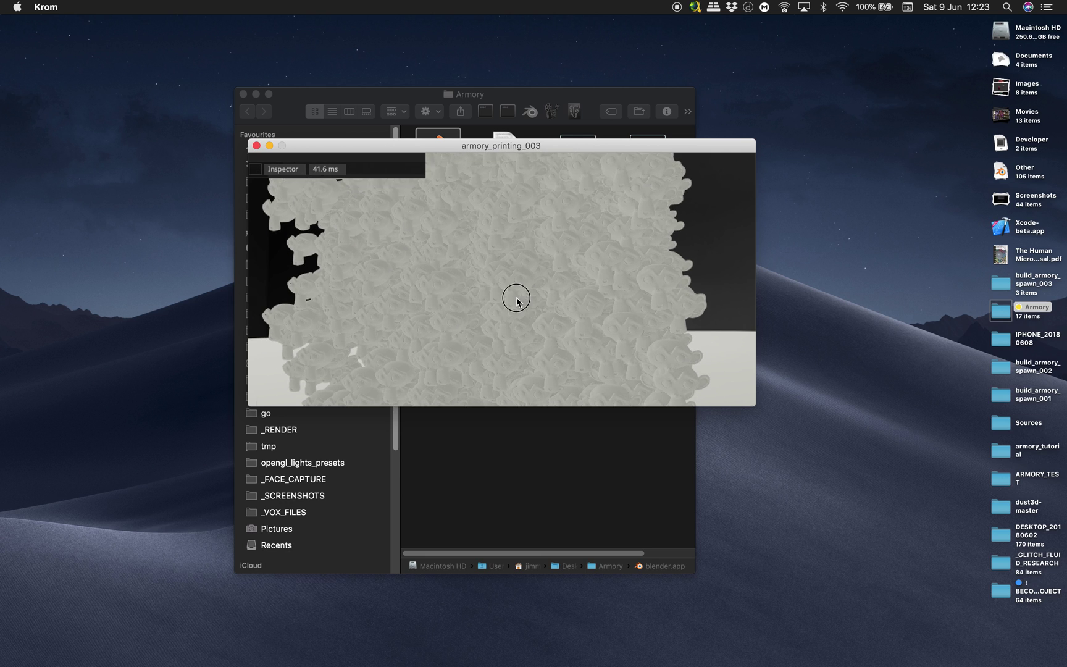
pyautogui.moveTo(516, 299); pyautogui.dragTo(455, 248)
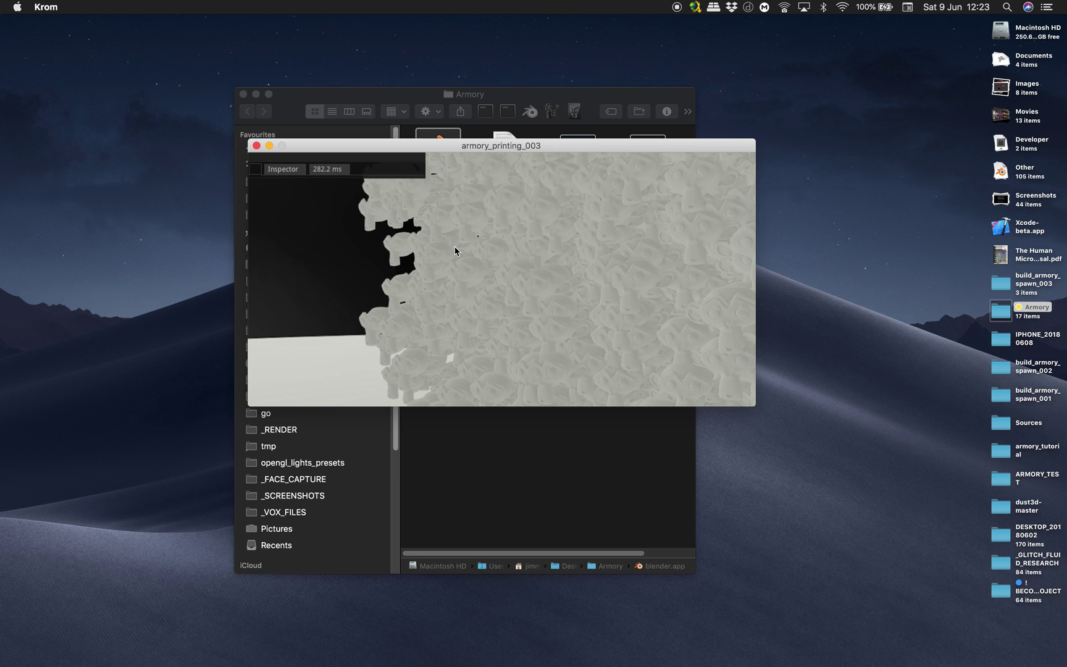
# Step: Close the game player window and return to the Suzanne scene in Blender
pyautogui.click(256, 146)
pyautogui.press('super+shift+h')
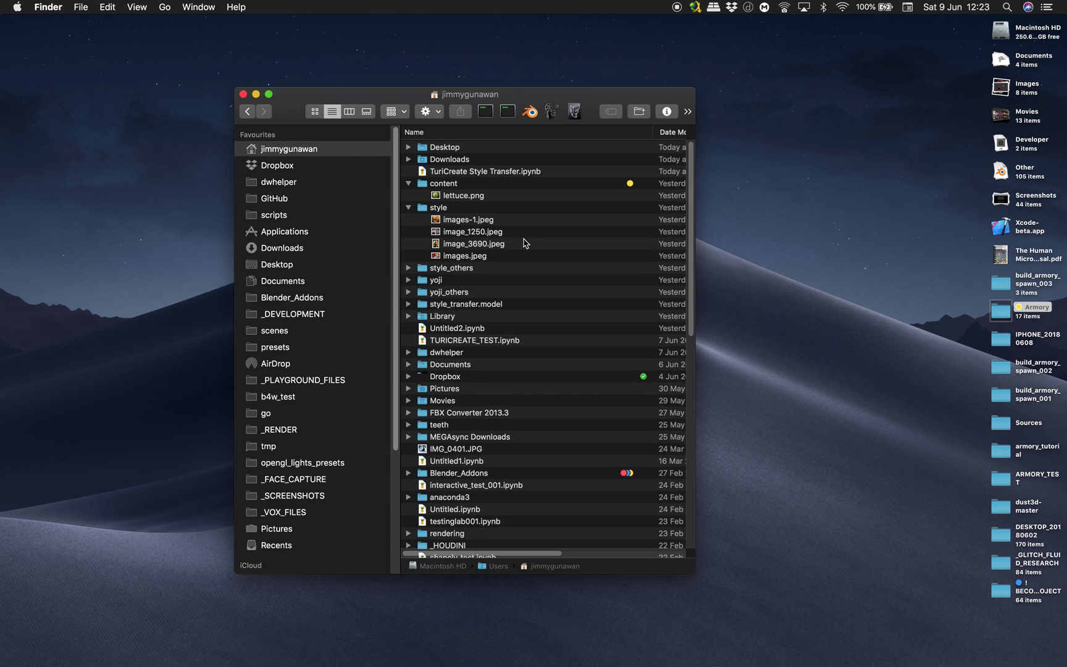
pyautogui.hotkey('ctrl', 'Right')
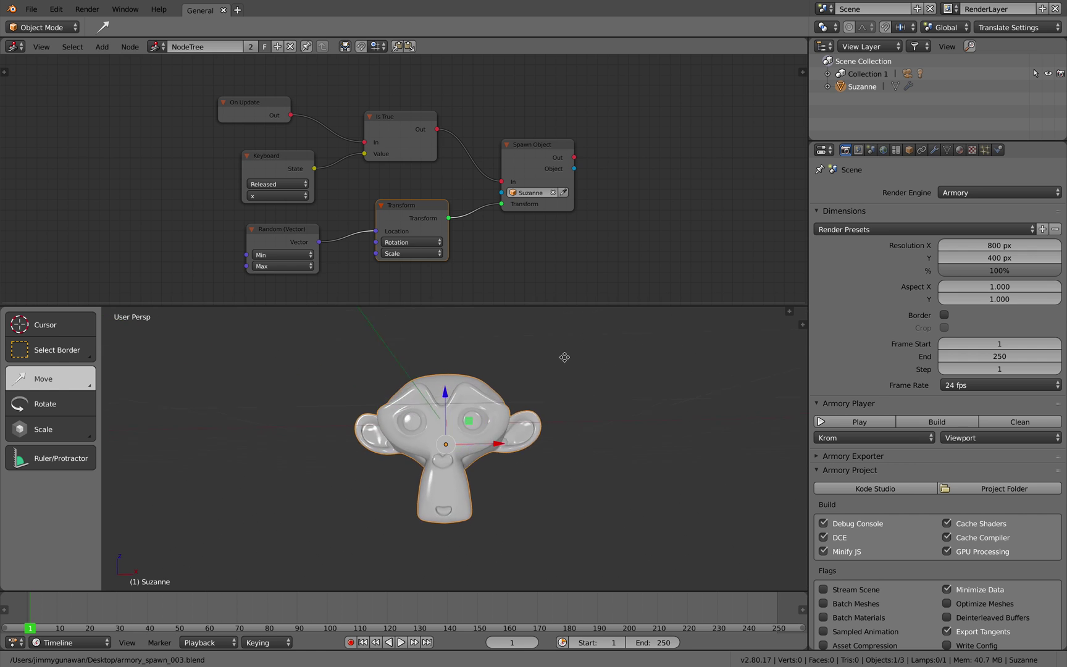
pyautogui.moveTo(564, 357); pyautogui.dragTo(503, 337, button='middle')
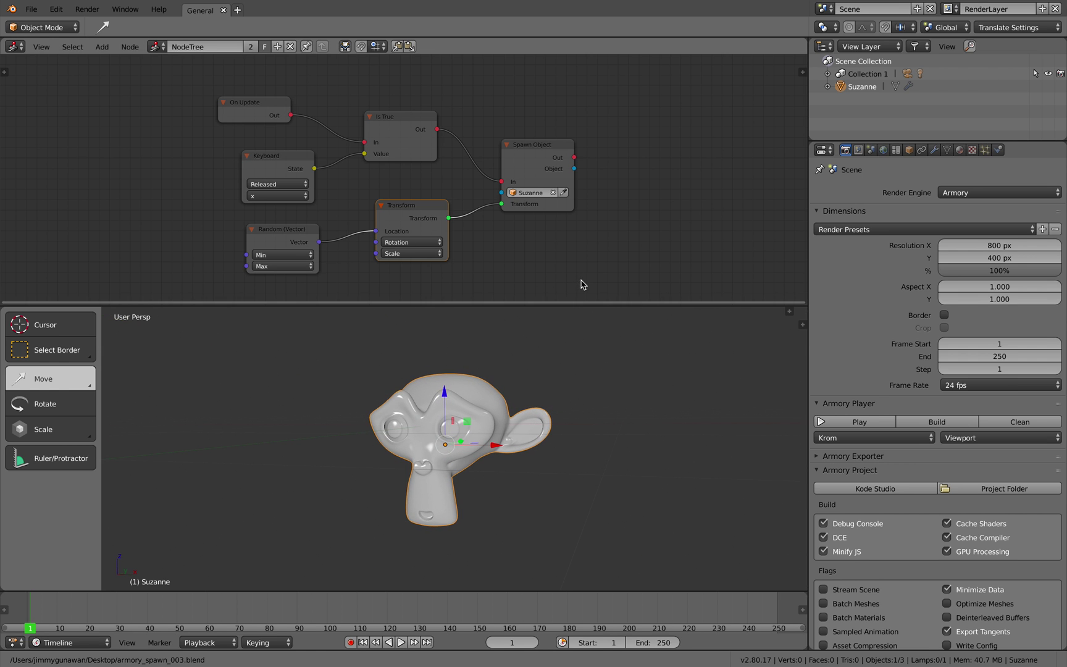
# Step: Review the Armory3D packages on the itch.io download page in the browser, highlighting Armory_04a_mac_b28.zip
pyautogui.hotkey('ctrl', 'Right')
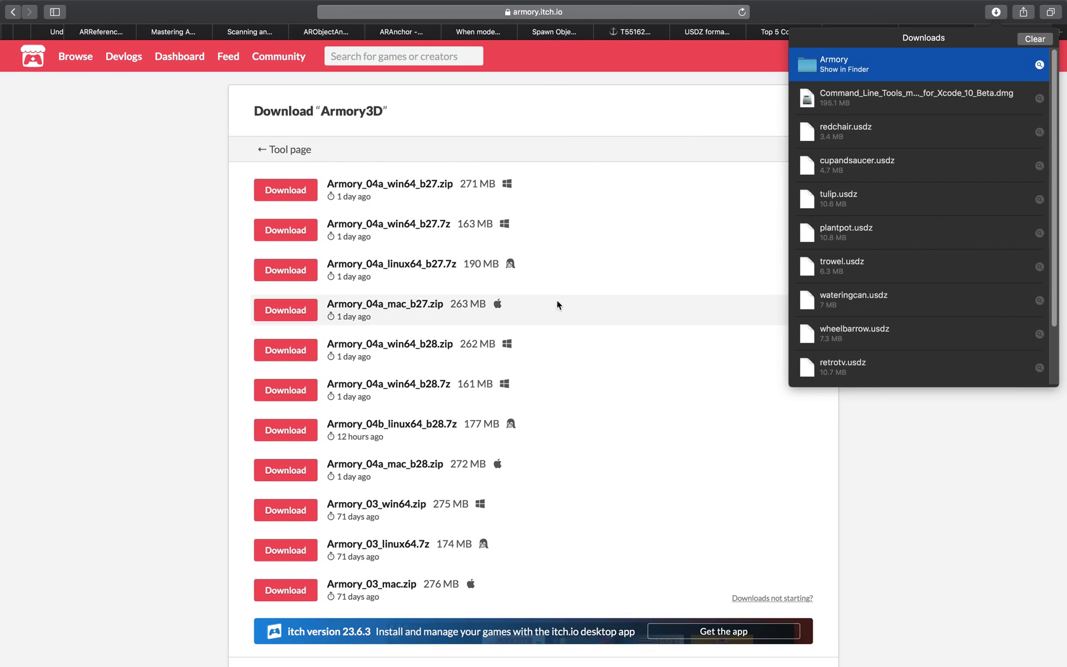
pyautogui.click(169, 317)
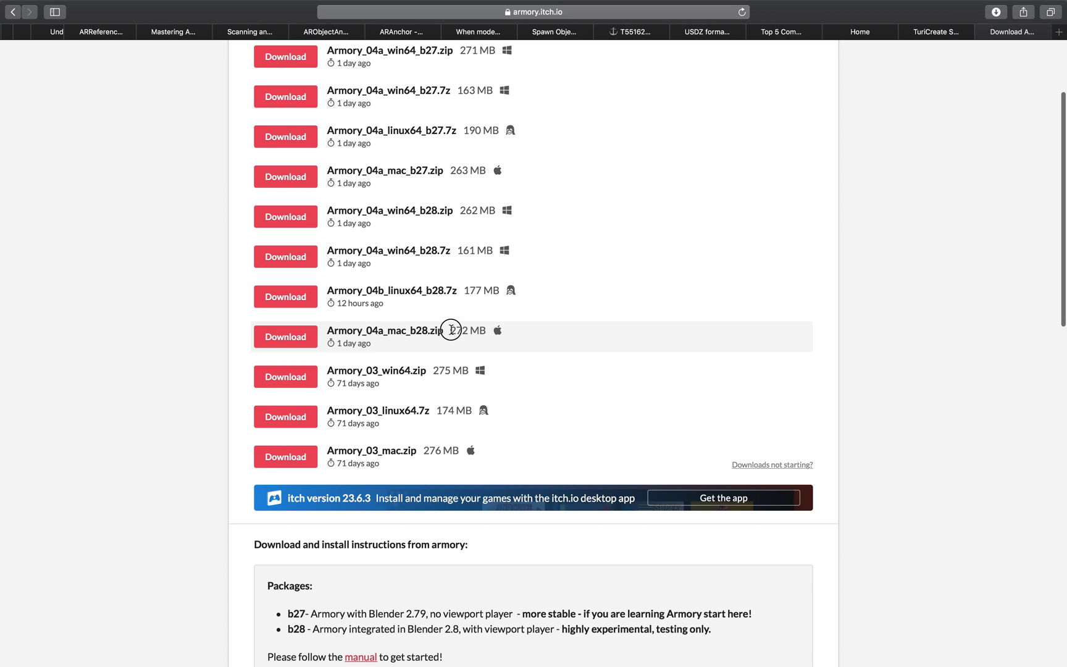
pyautogui.moveTo(451, 329); pyautogui.dragTo(338, 343)
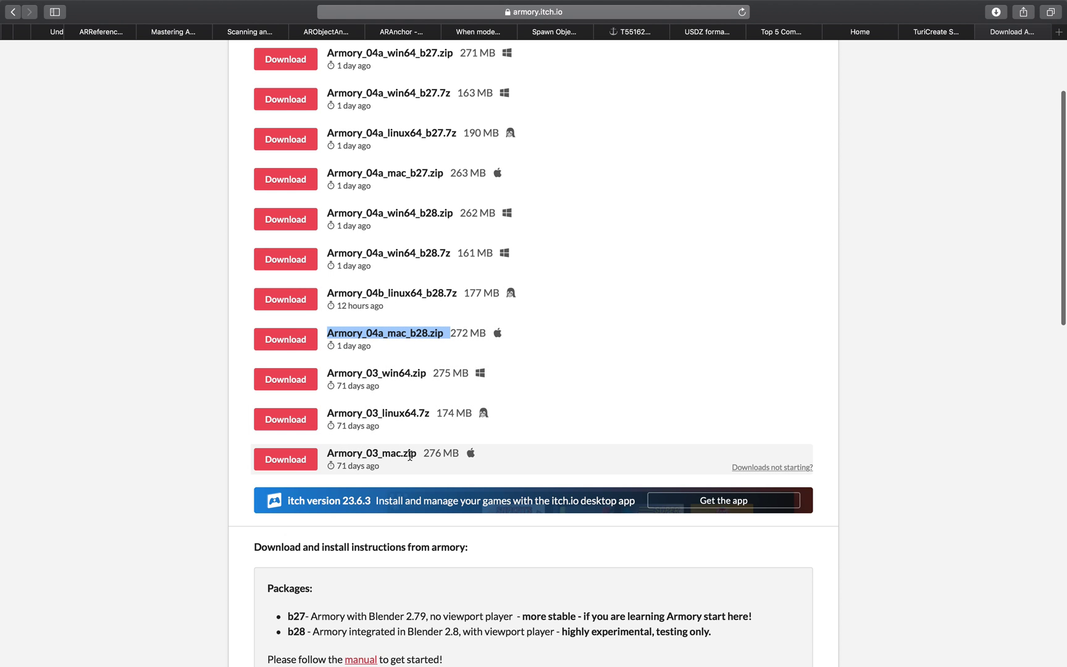
pyautogui.scroll(3, 410, 456)
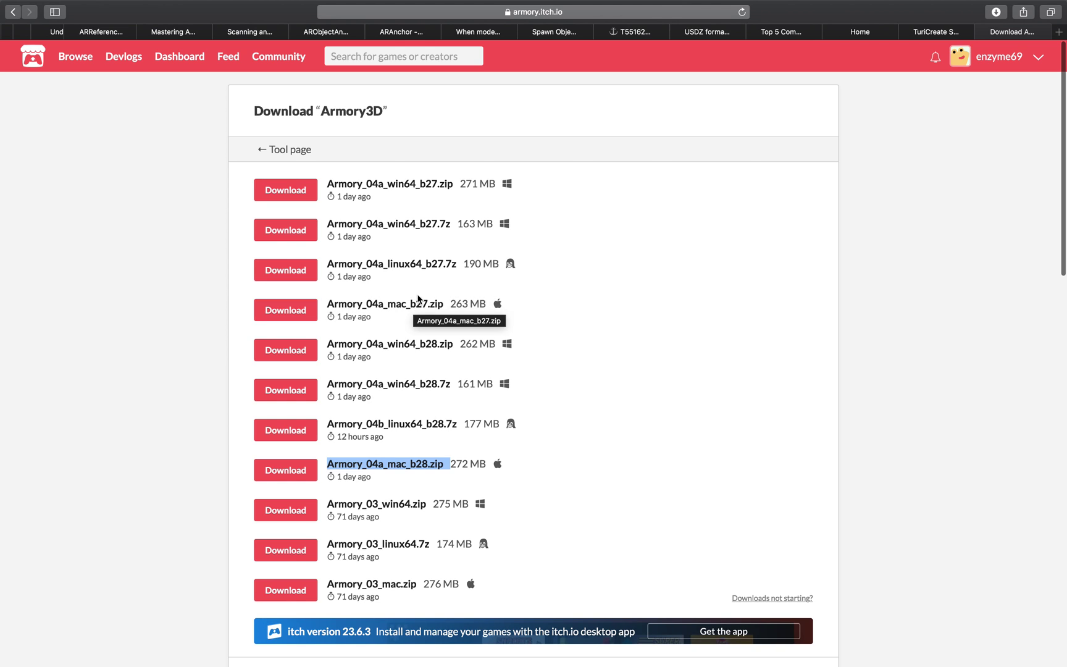
pyautogui.scroll(-1, 440, 457)
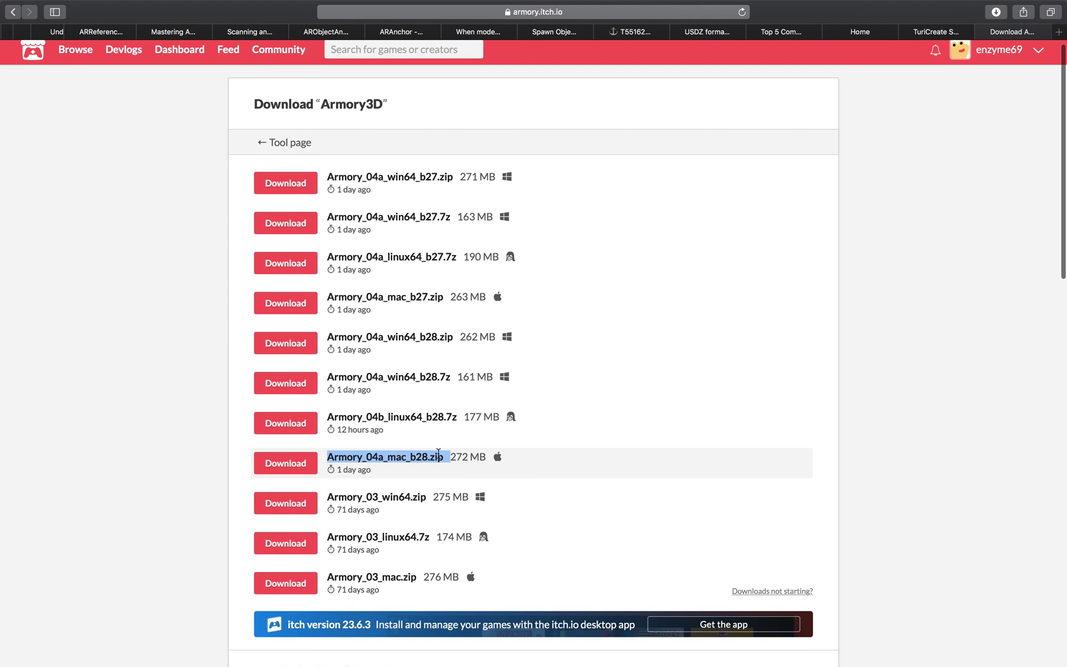
# Step: Switch back to Blender and enlarge the 3D viewport by shrinking the node editor
pyautogui.hotkey('ctrl', 'Left')
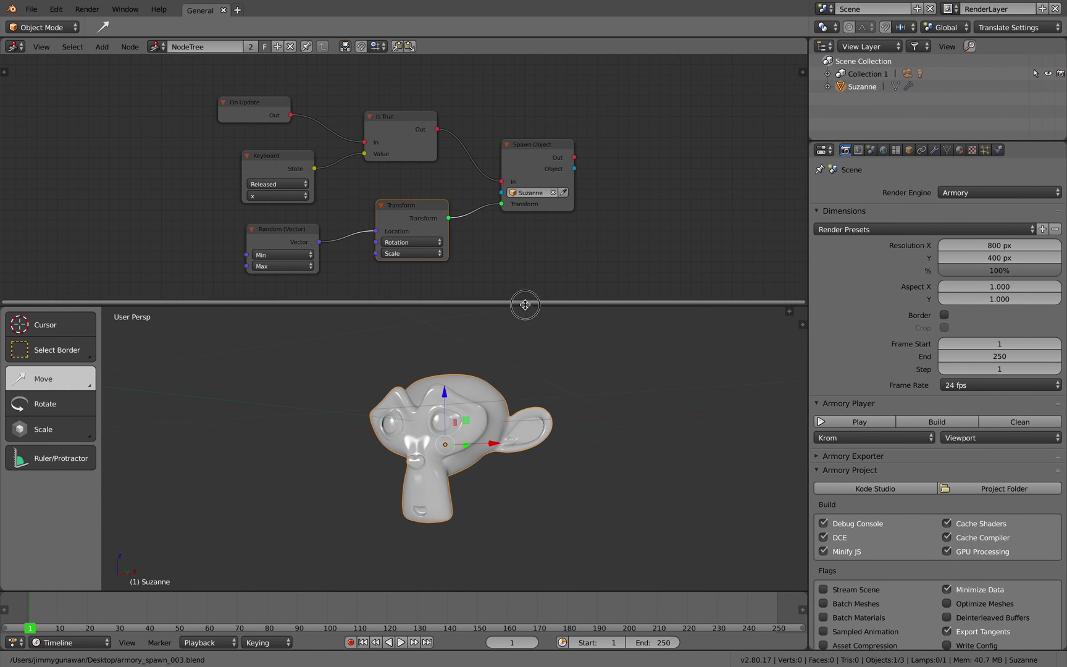
pyautogui.moveTo(526, 306); pyautogui.dragTo(525, 231)
pyautogui.moveTo(502, 375); pyautogui.dragTo(523, 388, button='middle')
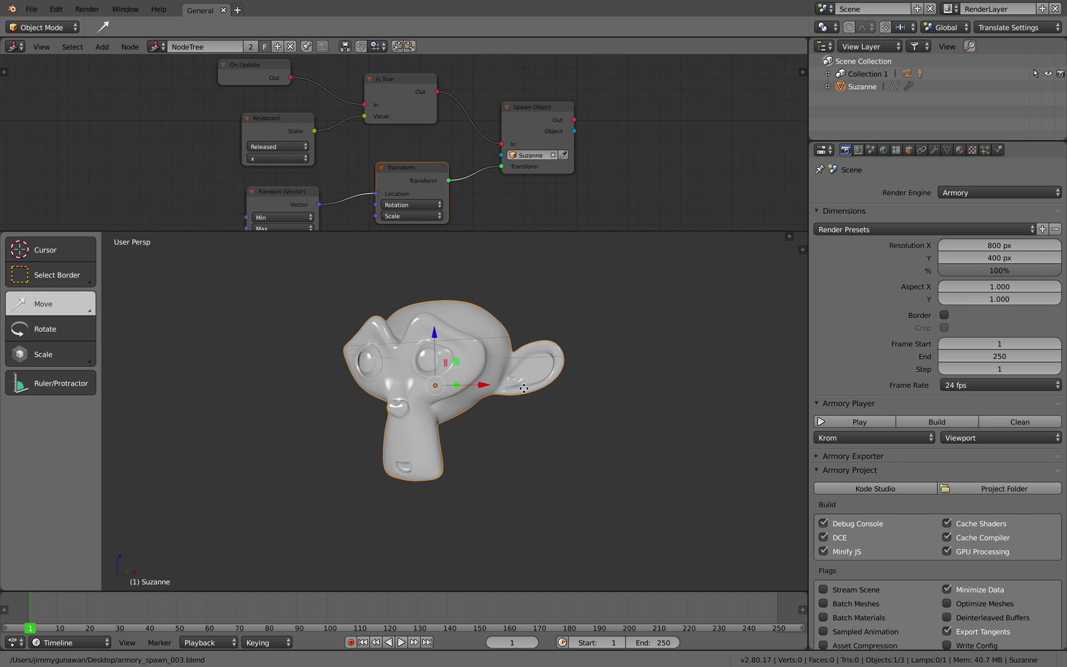
# Step: Bring up the operator search list over the 3D viewport and dismiss it
pyautogui.press('space')
pyautogui.press('space')
pyautogui.press('space')
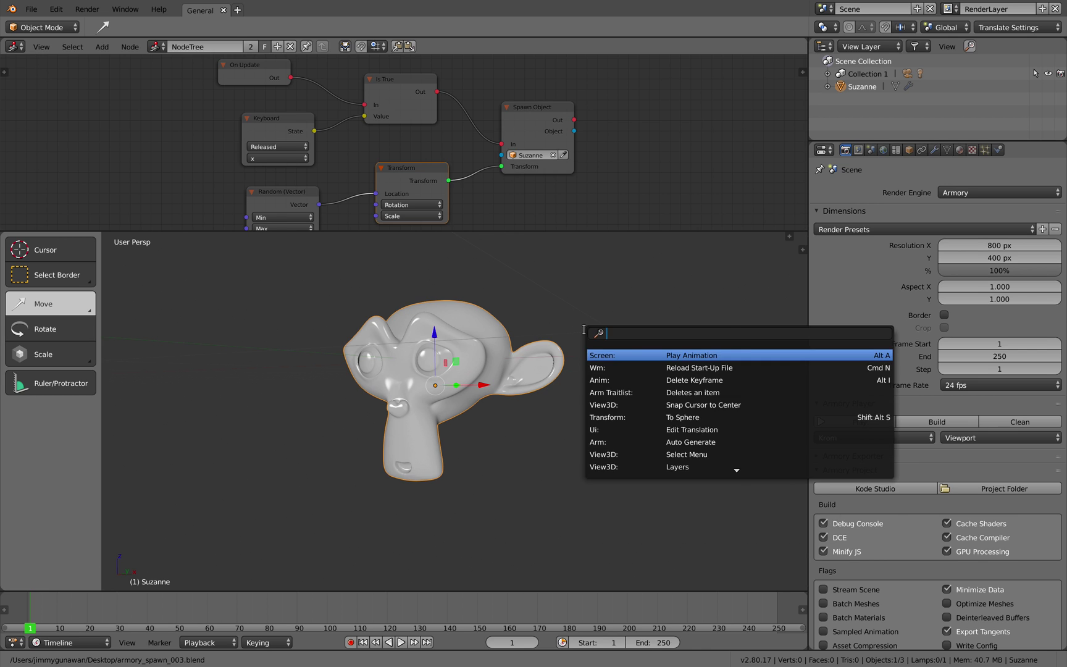
pyautogui.press('Escape')
pyautogui.press('space')
pyautogui.press('Escape')
# Step: Switch the active viewport tool to Rotate and back to Move through the quick tool popup
pyautogui.hotkey('shift', 'space')
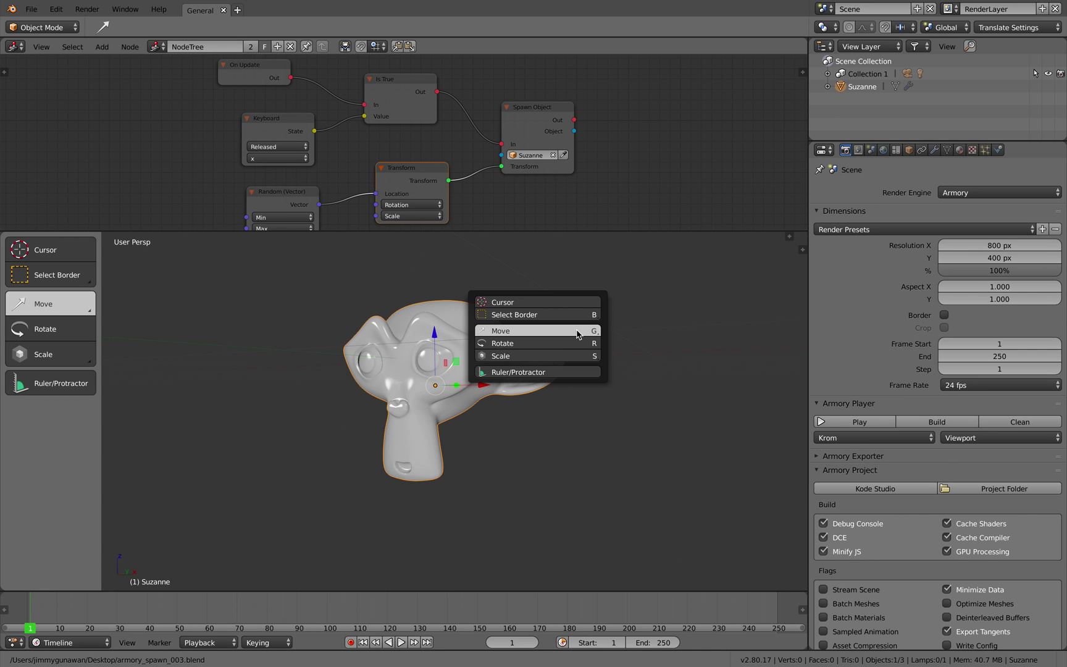
pyautogui.click(647, 330)
pyautogui.hotkey('shift', 'space')
pyautogui.hotkey('shift', 'space')
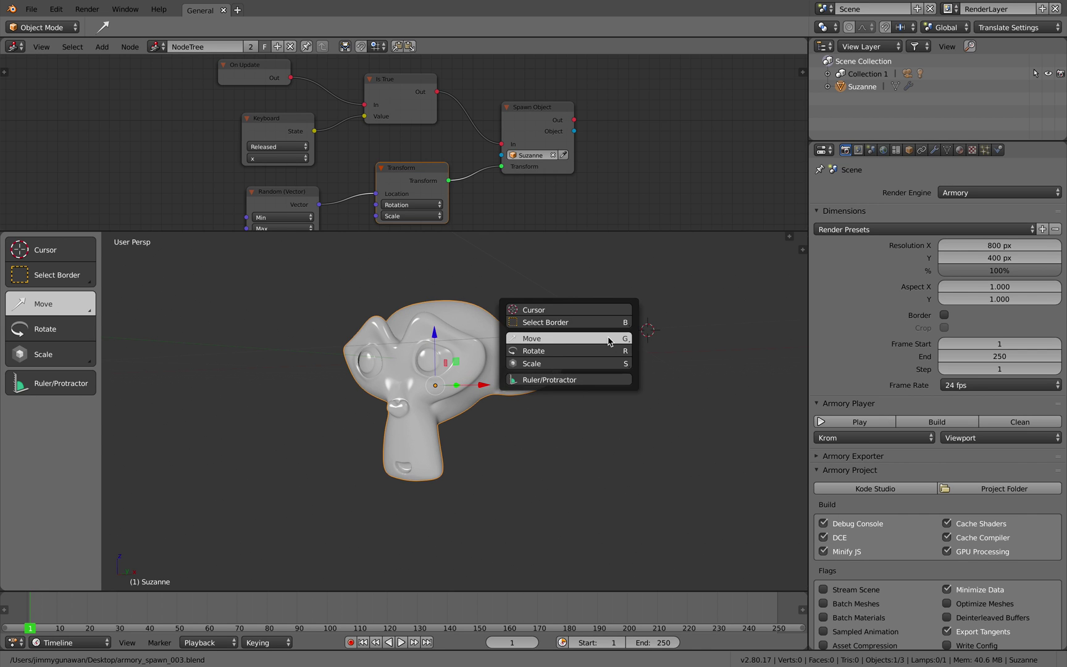
pyautogui.click(609, 349)
pyautogui.hotkey('shift', 'space')
pyautogui.hotkey('shift', 'space')
pyautogui.hotkey('shift', 'space')
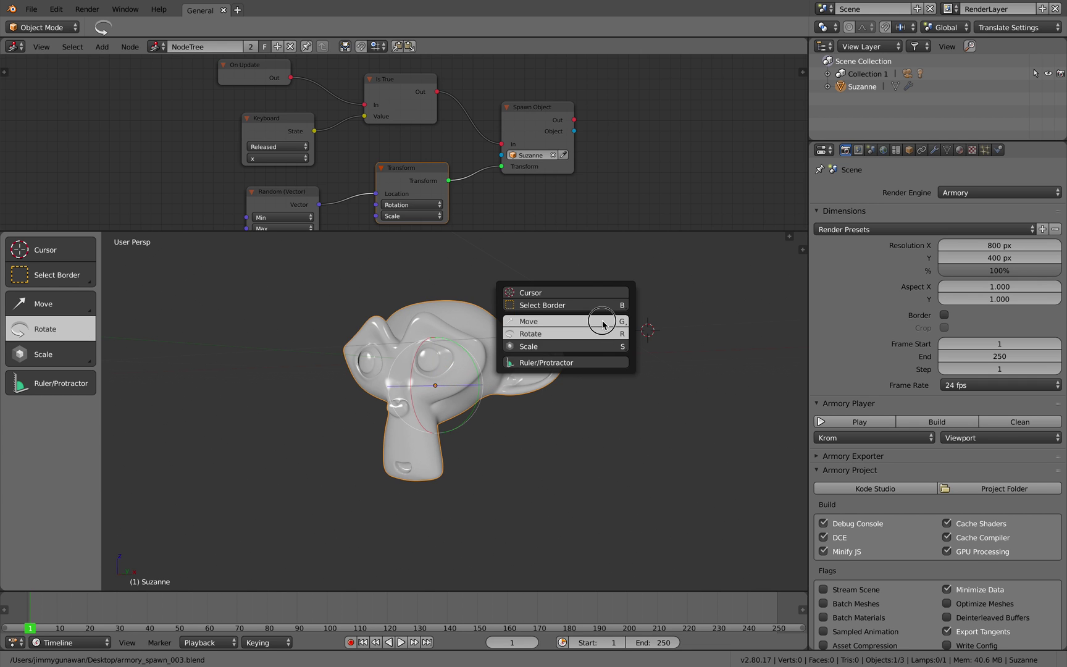
pyautogui.click(604, 323)
# Step: Toggle Suzanne between Edit Mode and Weight Paint mode to try out the mode switching
pyautogui.press('Tab')
pyautogui.hotkey('ctrl', 'Tab')
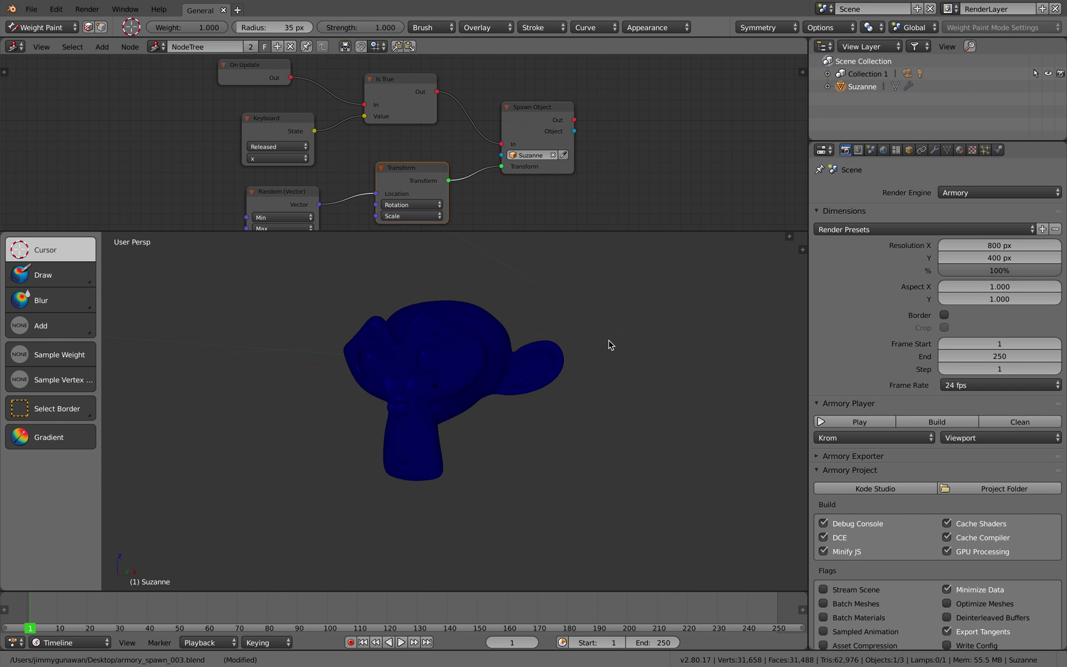
pyautogui.hotkey('ctrl', 'Tab')
pyautogui.moveTo(525, 356)
pyautogui.mouseDown(button='middle')
pyautogui.moveTo(497, 358)
pyautogui.moveTo(593, 360)
pyautogui.moveTo(531, 360)
pyautogui.mouseUp(button='middle')
pyautogui.press('Tab')
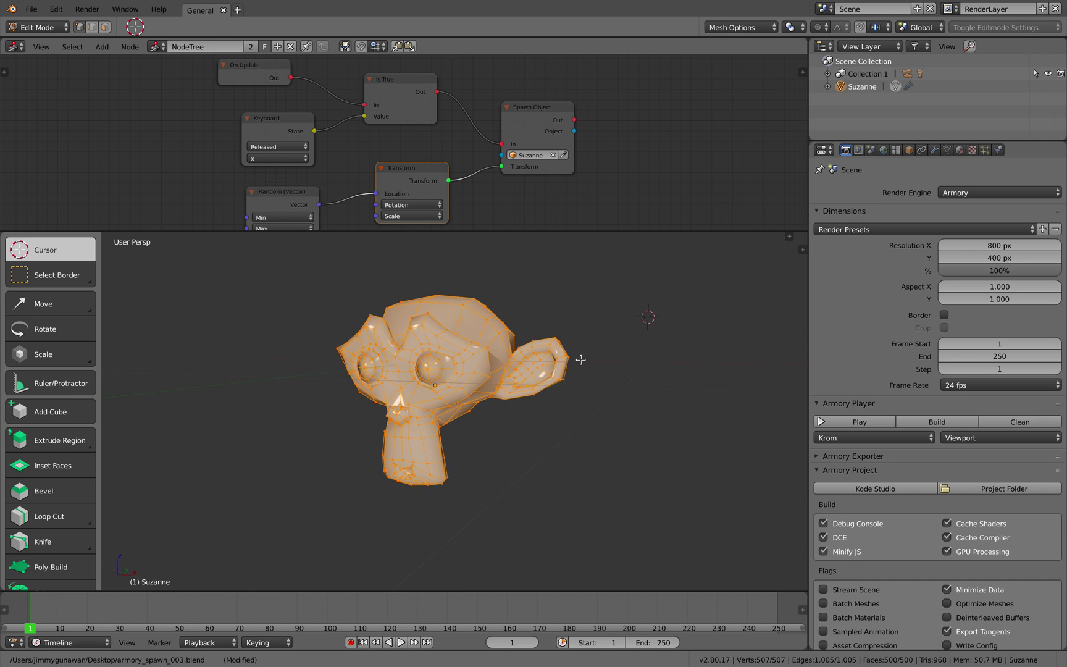
pyautogui.hotkey('ctrl', 'Tab')
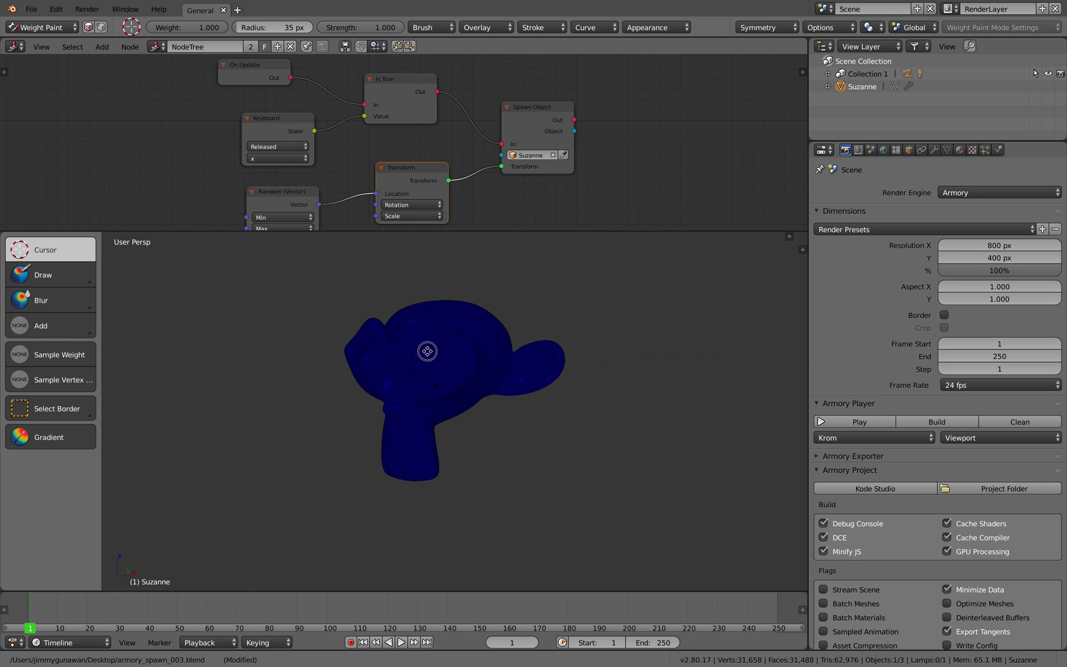
pyautogui.hotkey('ctrl', 'Tab')
# Step: Try the paint modes on Suzanne, including Texture Paint, and return to Object Mode
pyautogui.moveTo(488, 370)
pyautogui.mouseDown(button='middle')
pyautogui.moveTo(500, 366)
pyautogui.moveTo(511, 387)
pyautogui.moveTo(510, 368)
pyautogui.moveTo(492, 360)
pyautogui.mouseUp(button='middle')
pyautogui.press('v')
pyautogui.hotkey('ctrl', 'Tab')
pyautogui.hotkey('ctrl', 'Tab')
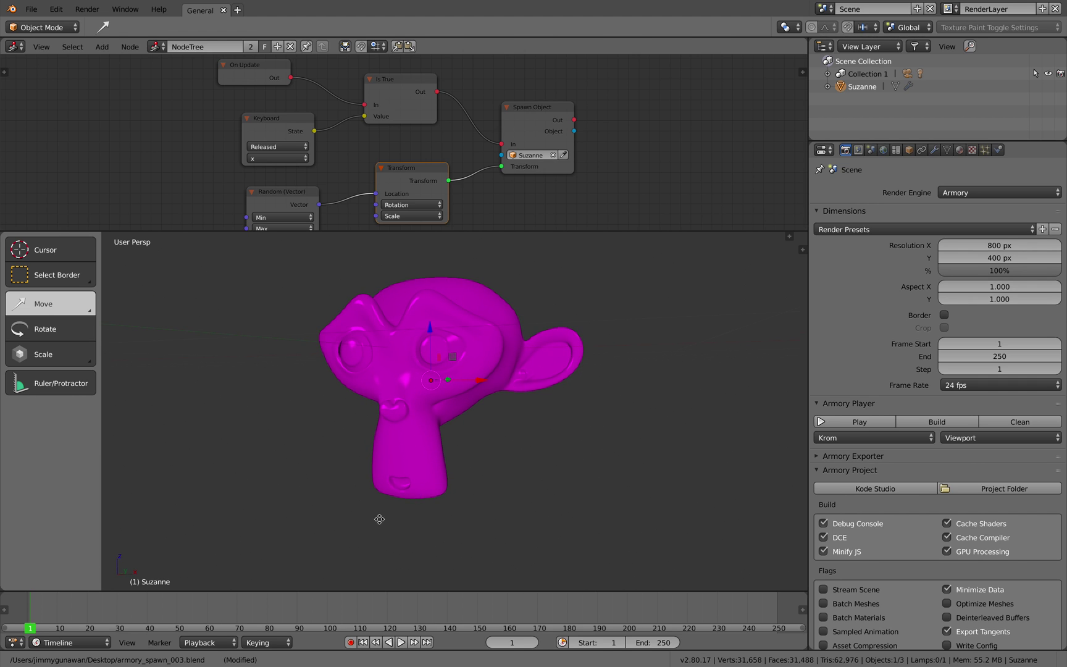
pyautogui.hotkey('ctrl', 'Tab')
pyautogui.hotkey('ctrl', 'Tab')
pyautogui.hotkey('ctrl', 'Tab')
pyautogui.hotkey('ctrl', 'Tab')
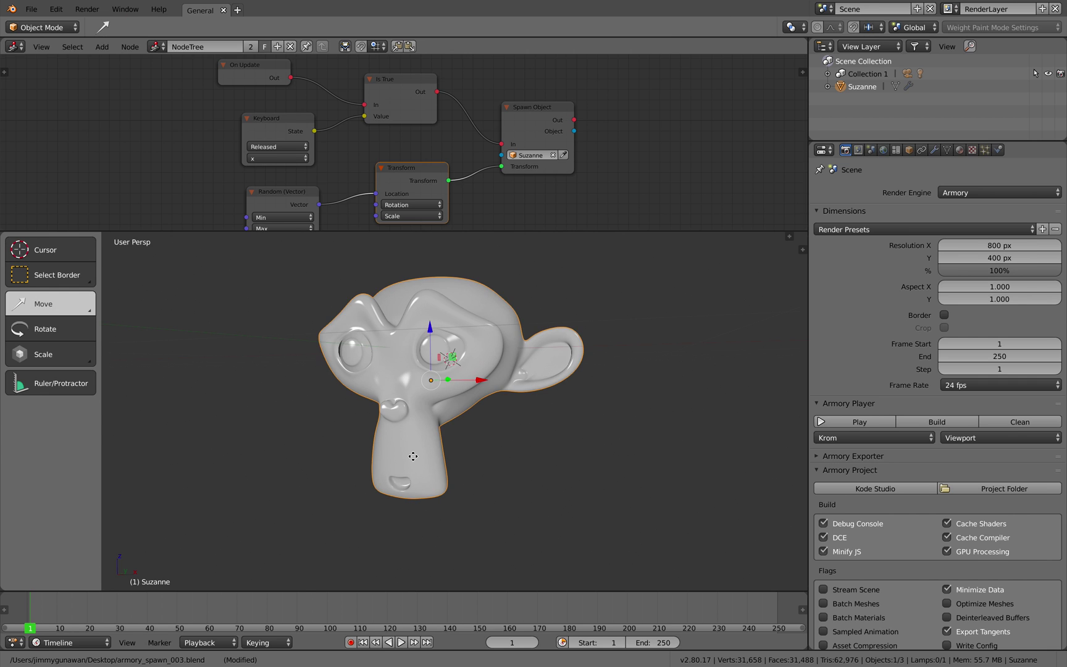
# Step: Deselect all objects and enlarge the node editor to show the complete node tree
pyautogui.moveTo(413, 456); pyautogui.dragTo(471, 417, button='middle')
pyautogui.press('a')
pyautogui.moveTo(482, 233); pyautogui.dragTo(488, 302)
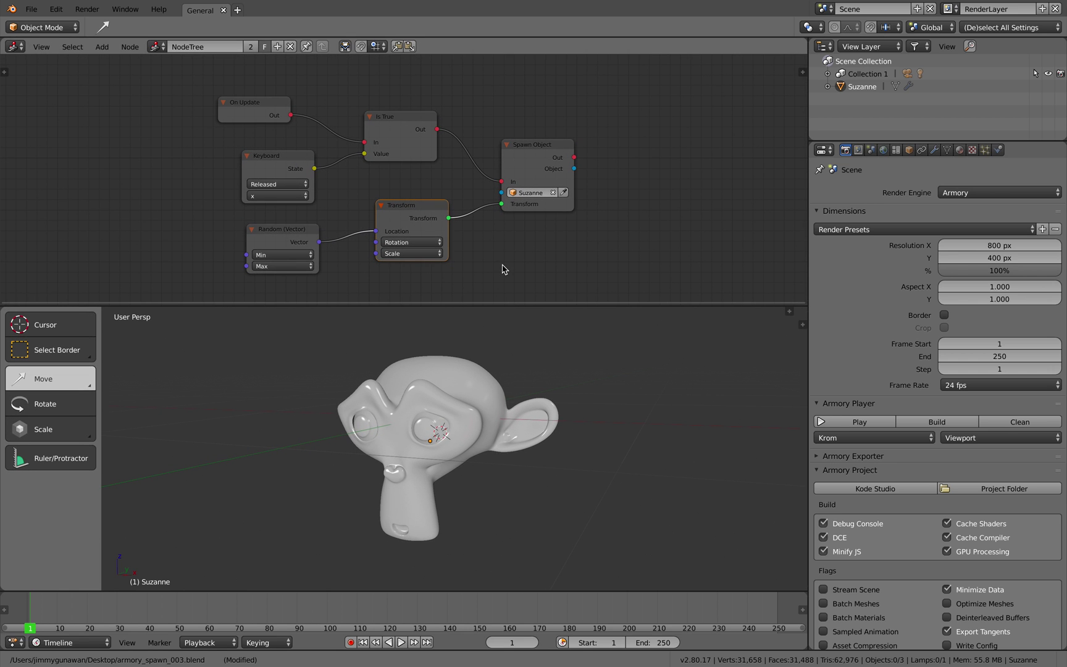
# Step: Check the Armory3D download list in the browser once more and return to Blender
pyautogui.hotkey('ctrl', 'Right')
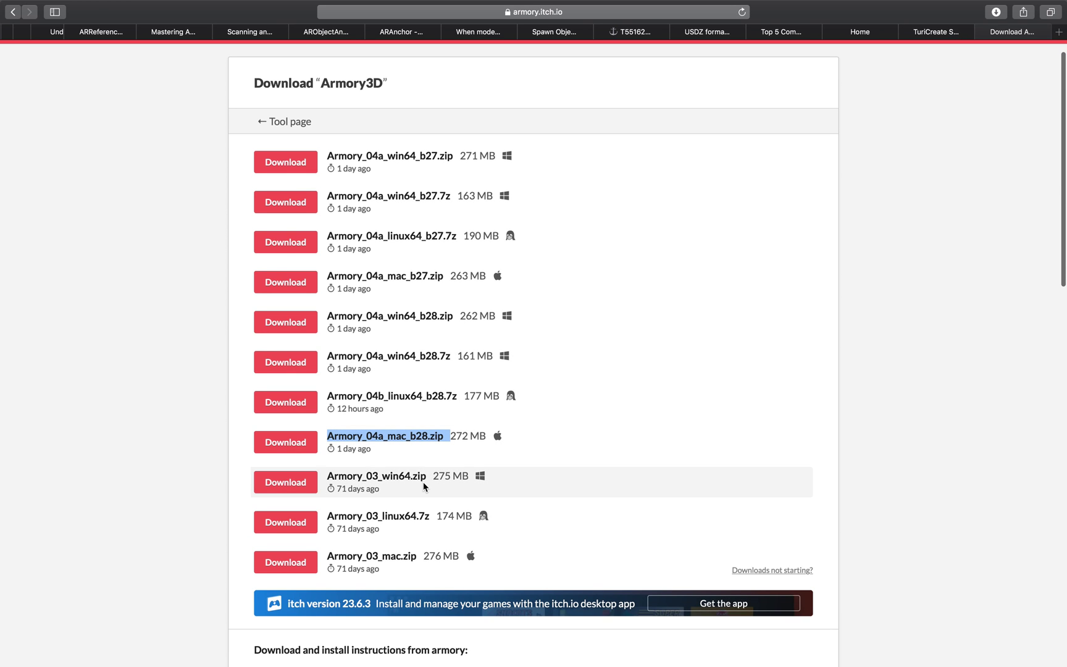
pyautogui.hotkey('ctrl', 'Left')
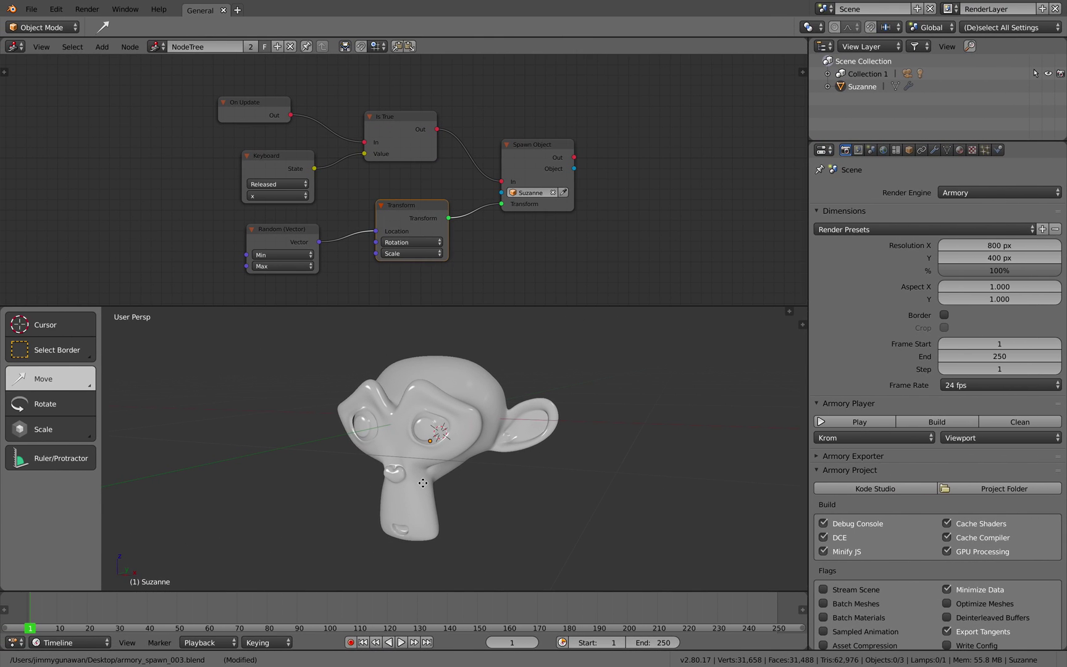
# Step: Open the About This Mac overview on the desktop and close the Finder window to review the computer's specifications
pyautogui.hotkey('ctrl', 'Left')
pyautogui.moveTo(396, 101); pyautogui.dragTo(385, 100)
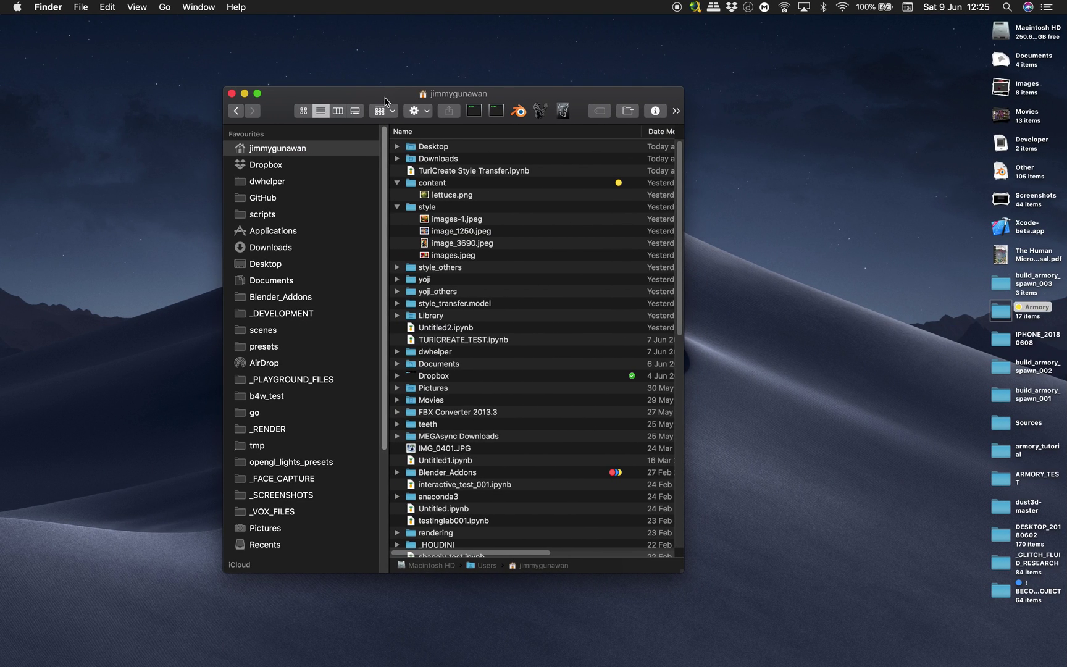
pyautogui.click(17, 2)
pyautogui.click(41, 23)
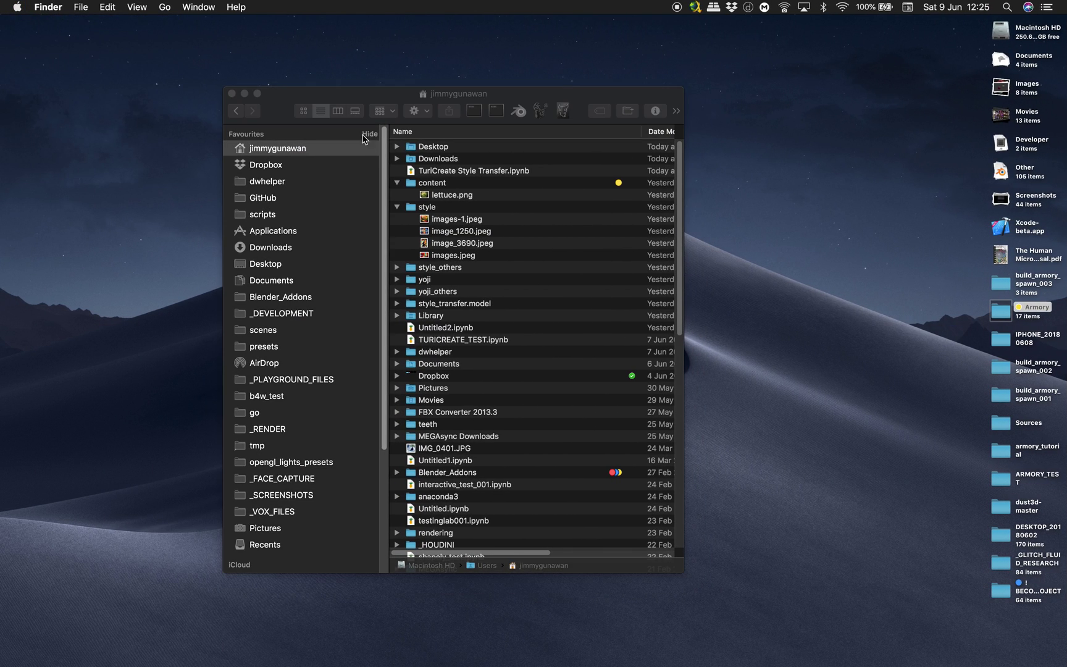
pyautogui.moveTo(259, 93); pyautogui.dragTo(250, 101)
pyautogui.click(223, 102)
pyautogui.moveTo(437, 141); pyautogui.dragTo(389, 137)
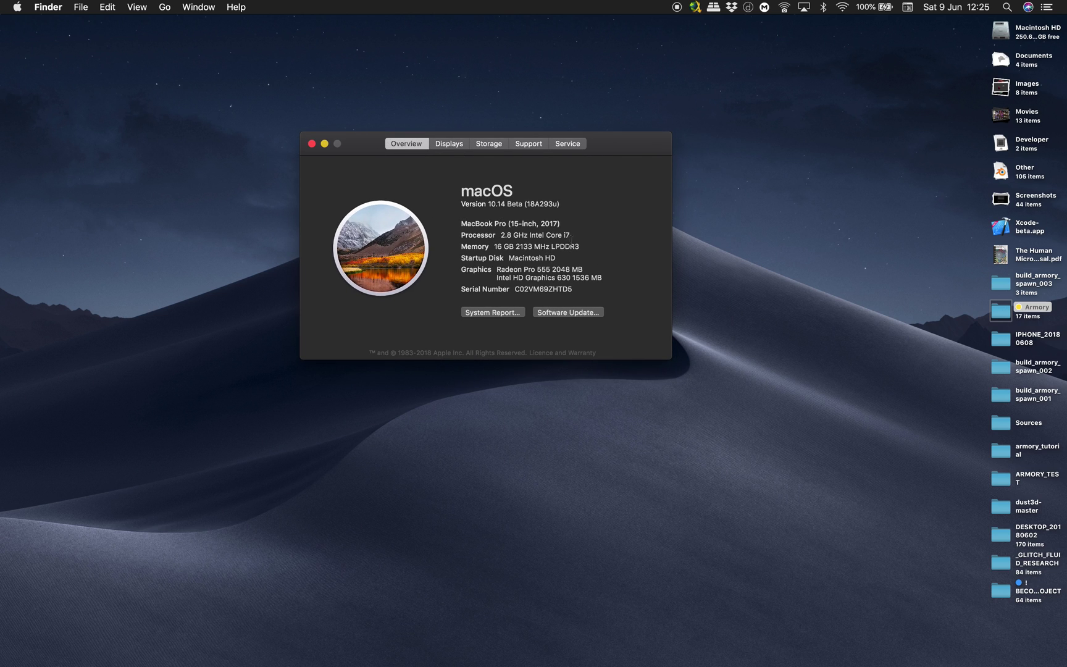
# Step: Switch from the About This Mac window back to Blender and place the 3D cursor on Suzanne's forehead
pyautogui.moveTo(626, 139); pyautogui.dragTo(598, 144)
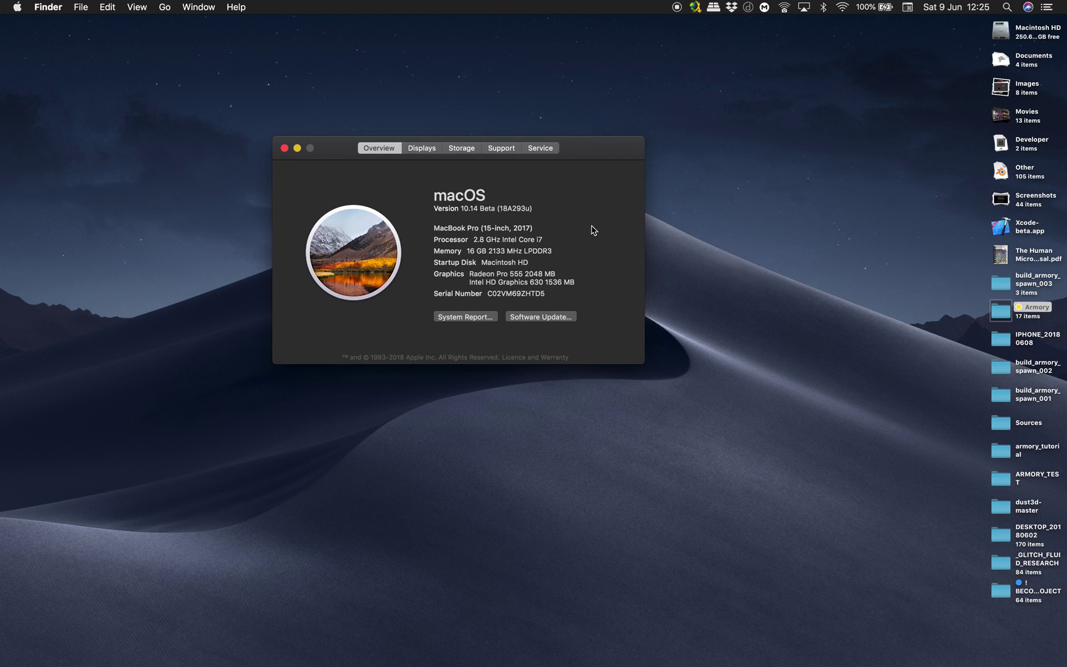
pyautogui.hotkey('ctrl', 'Right')
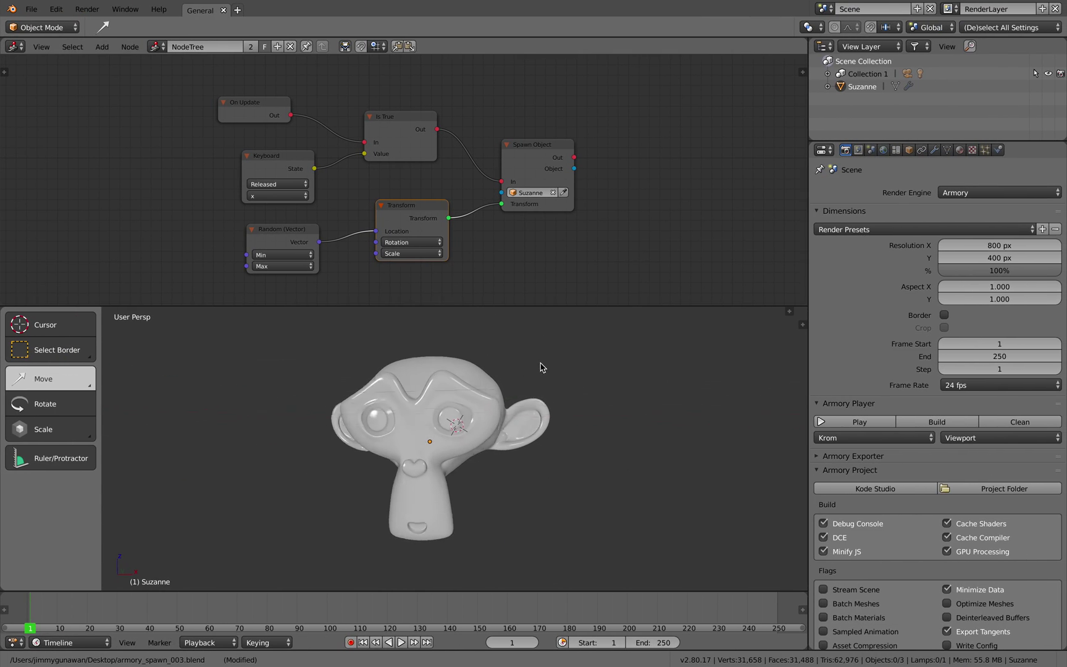
pyautogui.hscroll(5, 540, 365)
pyautogui.click(533, 375)
pyautogui.click(475, 408)
pyautogui.click(473, 384)
pyautogui.click(431, 381)
pyautogui.hscroll(-3, 435, 388)
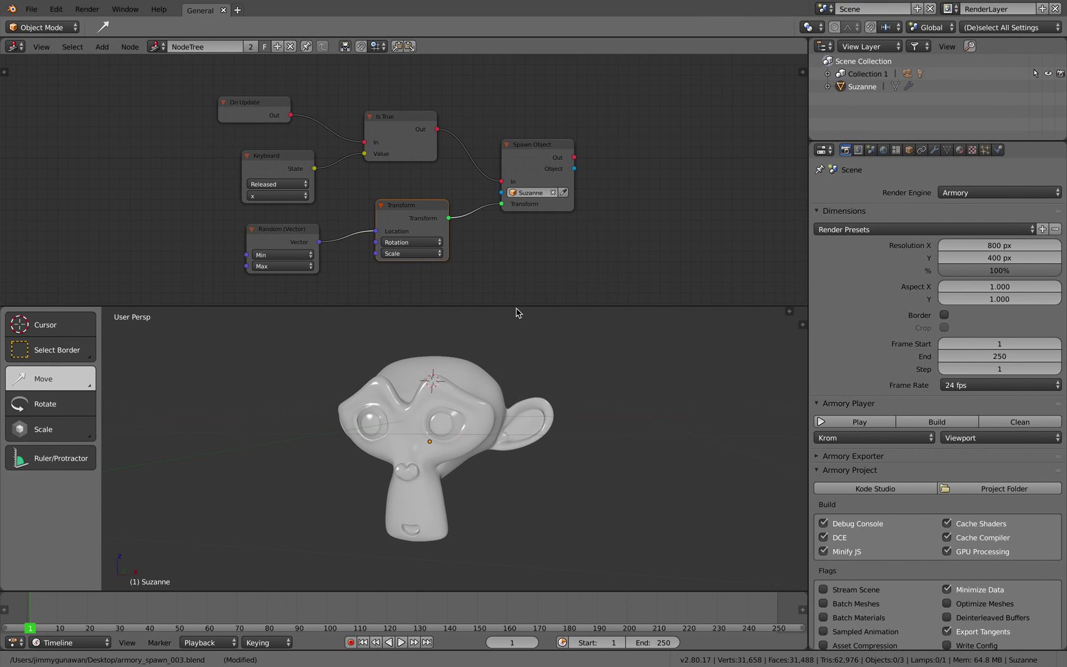
# Step: Enlarge the node editor and spread out the On Update, Is True and Keyboard nodes
pyautogui.moveTo(517, 308); pyautogui.dragTo(526, 346)
pyautogui.scroll(2, 535, 263)
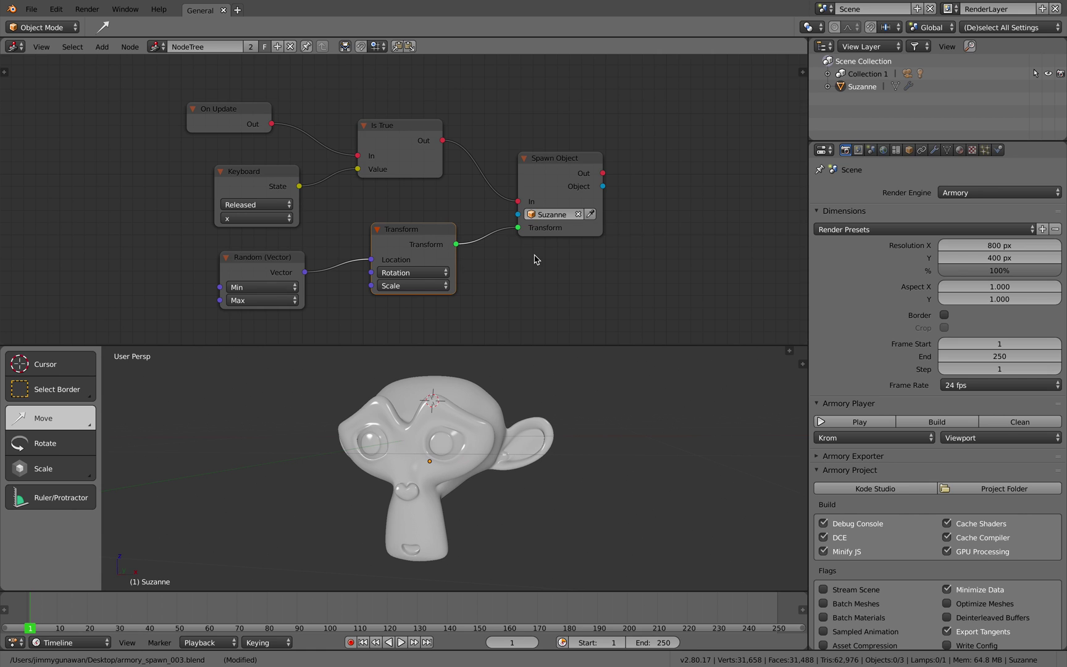
pyautogui.scroll(2, 537, 256)
pyautogui.moveTo(255, 109); pyautogui.dragTo(254, 101)
pyautogui.moveTo(406, 124); pyautogui.dragTo(416, 127)
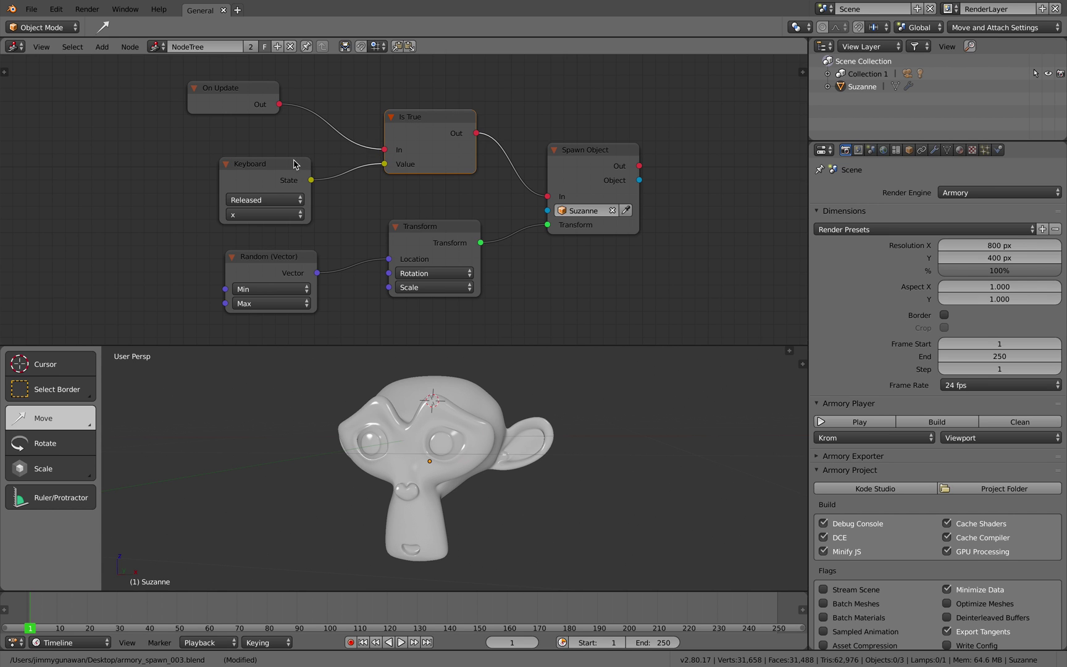
pyautogui.moveTo(294, 164); pyautogui.dragTo(314, 152)
# Step: Disconnect On Update from the Is True node and reposition the Spawn Object, Is True and On Update nodes
pyautogui.moveTo(382, 148); pyautogui.dragTo(422, 135)
pyautogui.moveTo(598, 152); pyautogui.dragTo(603, 166)
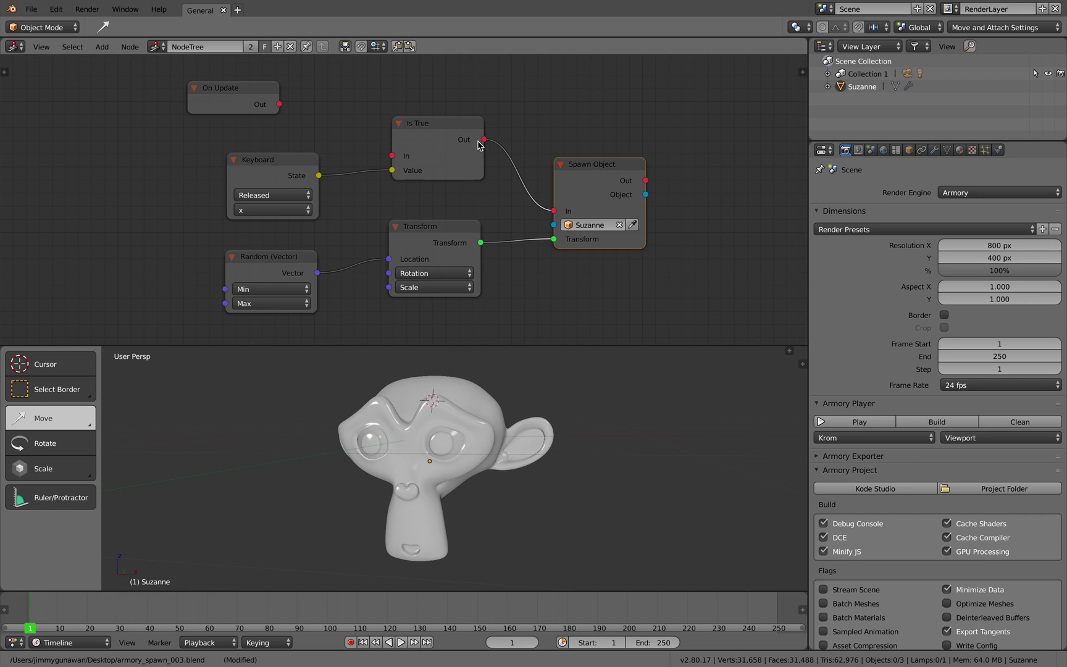
pyautogui.moveTo(433, 138); pyautogui.dragTo(442, 133)
pyautogui.moveTo(349, 165); pyautogui.dragTo(354, 162, button='middle')
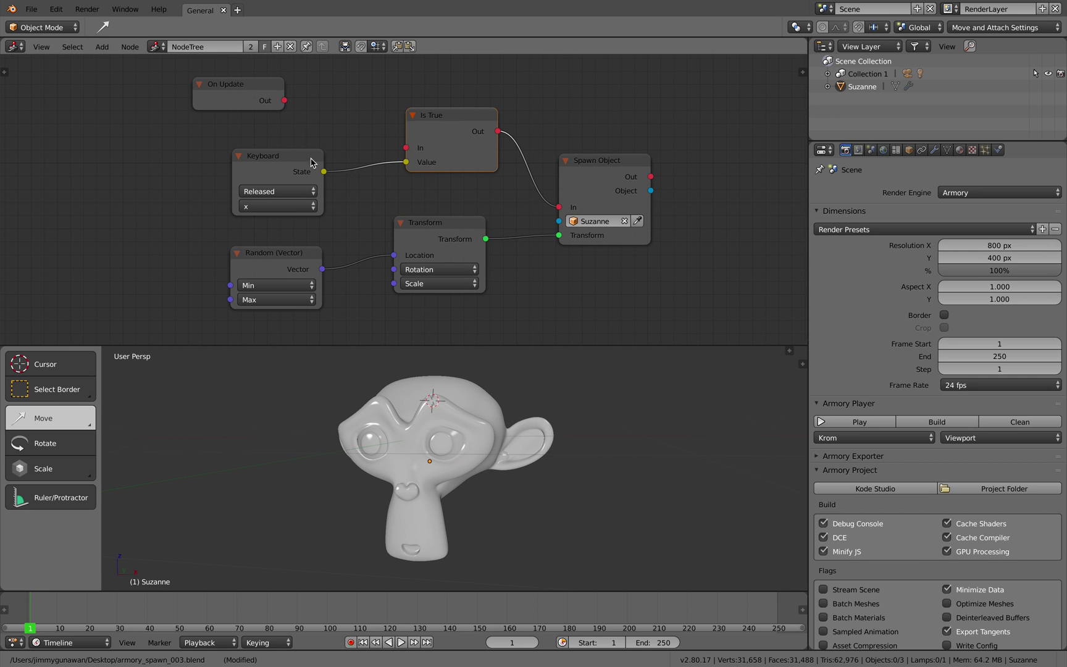
pyautogui.moveTo(240, 94); pyautogui.dragTo(237, 97)
# Step: Add a second On Update event node beside the Keyboard node and link its output to Spawn Object's In
pyautogui.moveTo(160, 136); pyautogui.dragTo(177, 133, button='middle')
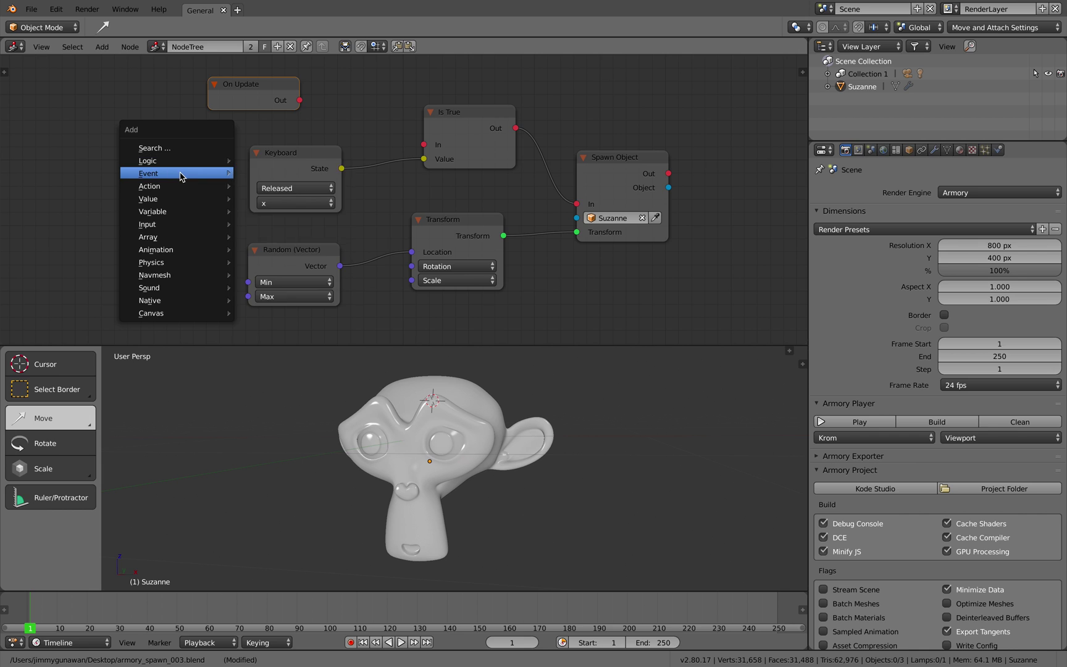
pyautogui.moveTo(179, 186)
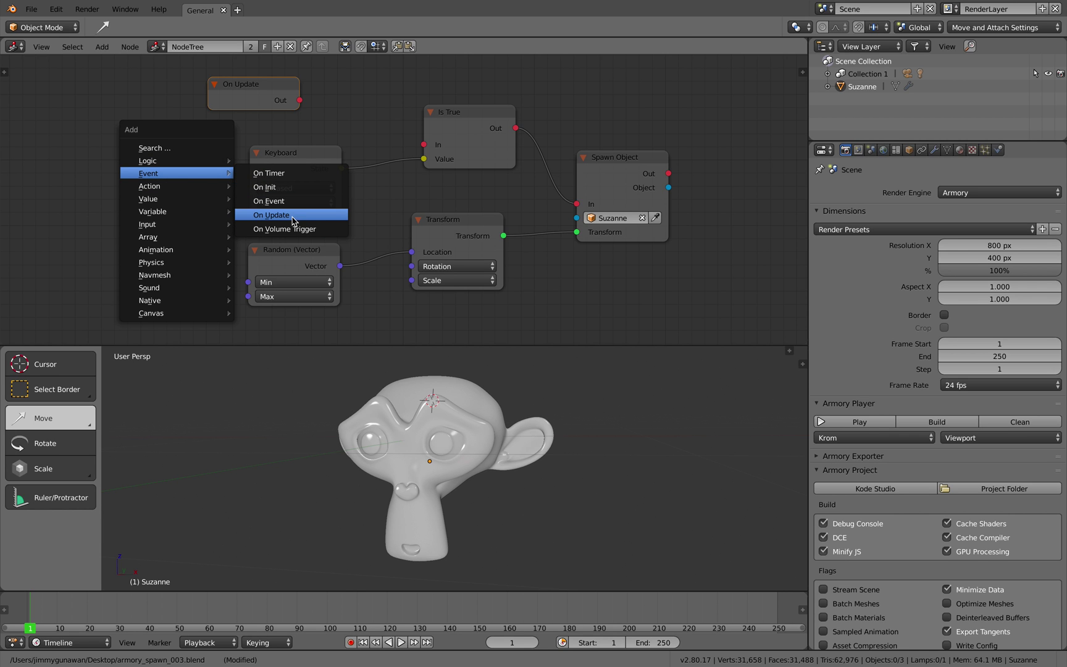
pyautogui.click(293, 220)
pyautogui.click(119, 136)
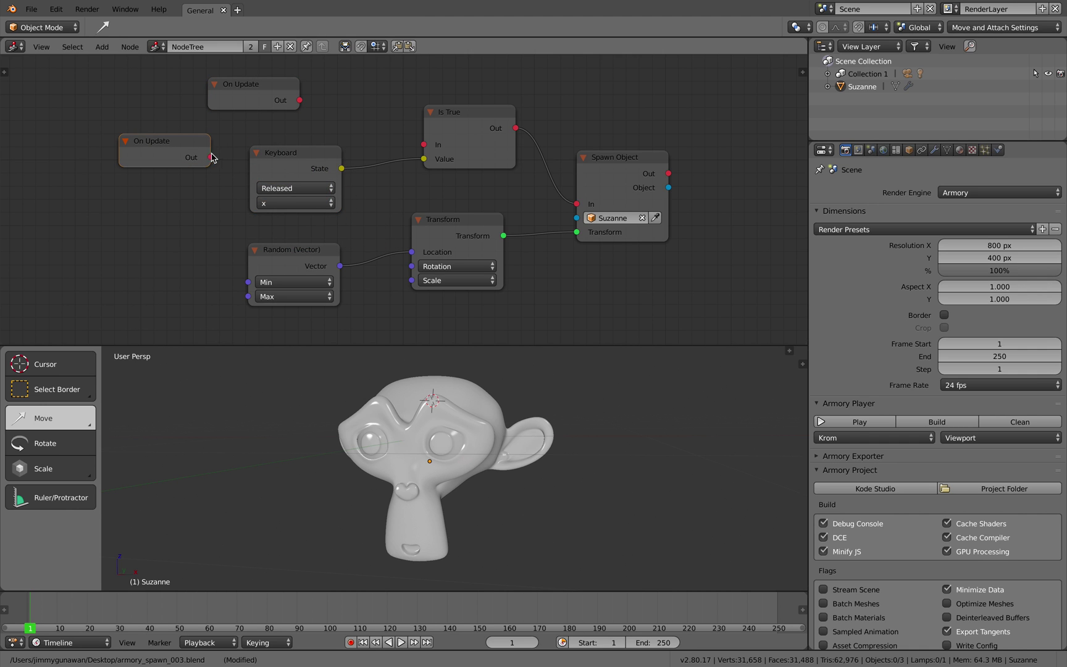
pyautogui.moveTo(211, 157); pyautogui.dragTo(575, 205)
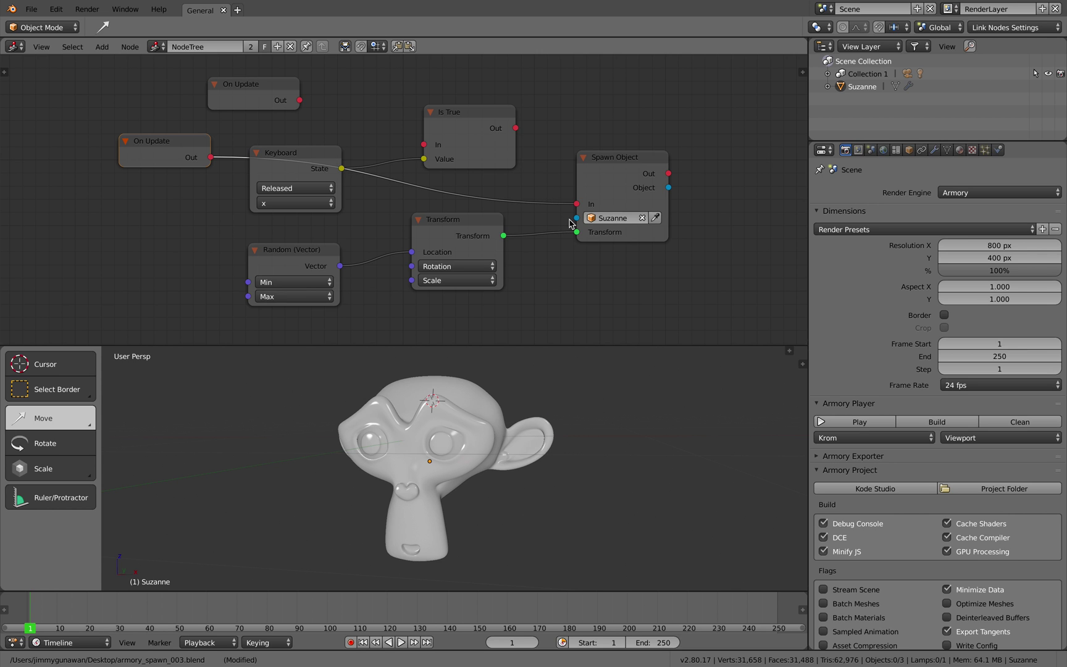
pyautogui.moveTo(482, 402); pyautogui.dragTo(480, 418, button='middle')
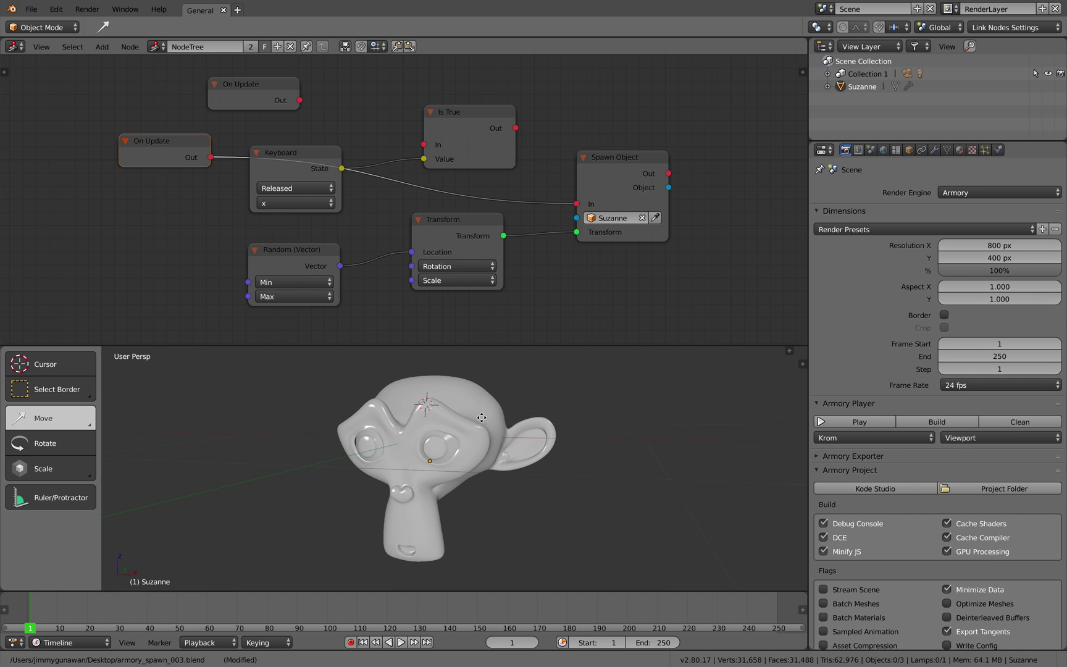
# Step: Unlink the second On Update node from Spawn Object and reconnect Is True's output to Spawn Object's In
pyautogui.moveTo(575, 205); pyautogui.dragTo(355, 124)
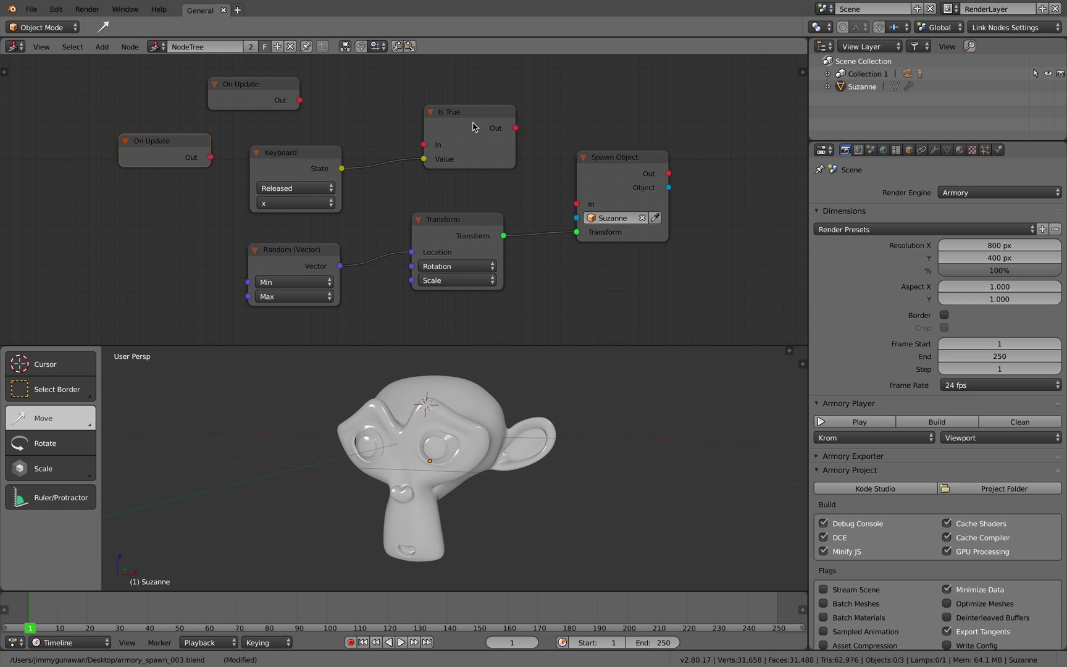
pyautogui.moveTo(515, 129); pyautogui.dragTo(575, 205)
pyautogui.moveTo(488, 112); pyautogui.dragTo(508, 140)
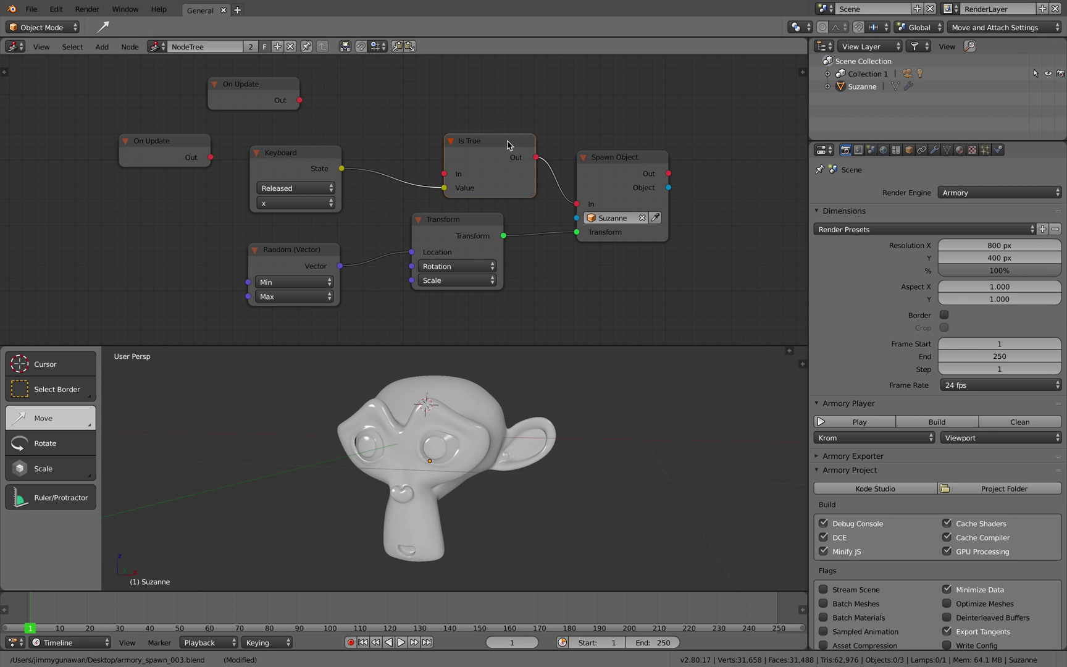
# Step: Rearrange the node tree by spacing out the Spawn Object, Transform, Random (Vector), Keyboard and both On Update nodes
pyautogui.moveTo(594, 159); pyautogui.dragTo(613, 196)
pyautogui.moveTo(476, 223); pyautogui.dragTo(514, 233)
pyautogui.moveTo(291, 251); pyautogui.dragTo(363, 256)
pyautogui.moveTo(287, 158); pyautogui.dragTo(329, 165)
pyautogui.moveTo(256, 106); pyautogui.dragTo(269, 93)
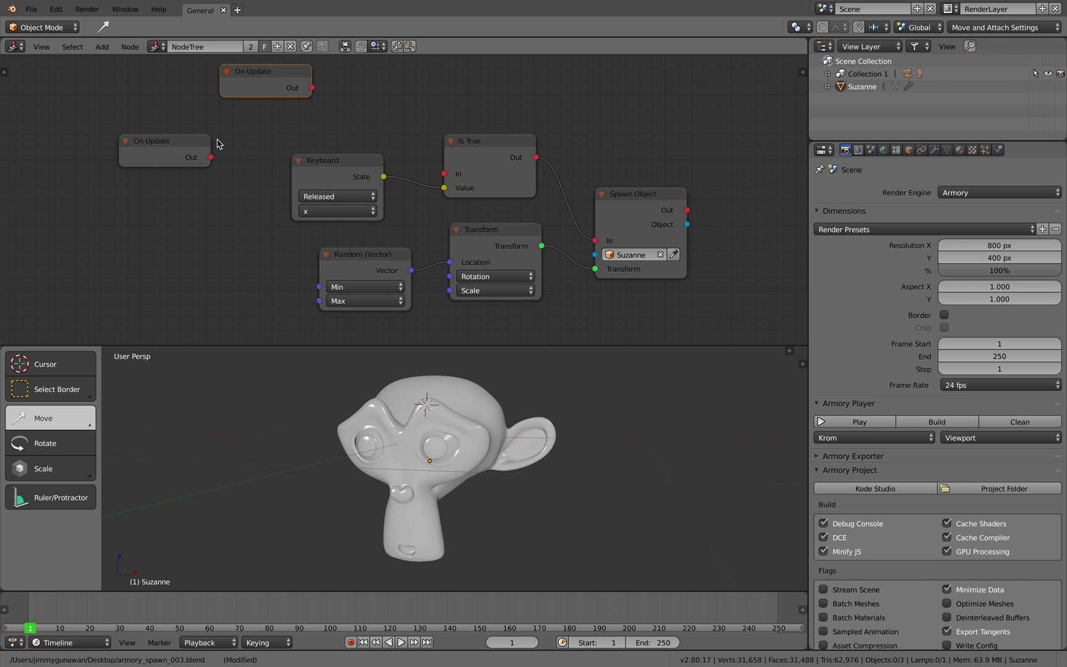
pyautogui.moveTo(198, 148); pyautogui.dragTo(293, 126)
pyautogui.moveTo(337, 148); pyautogui.dragTo(320, 160, button='middle')
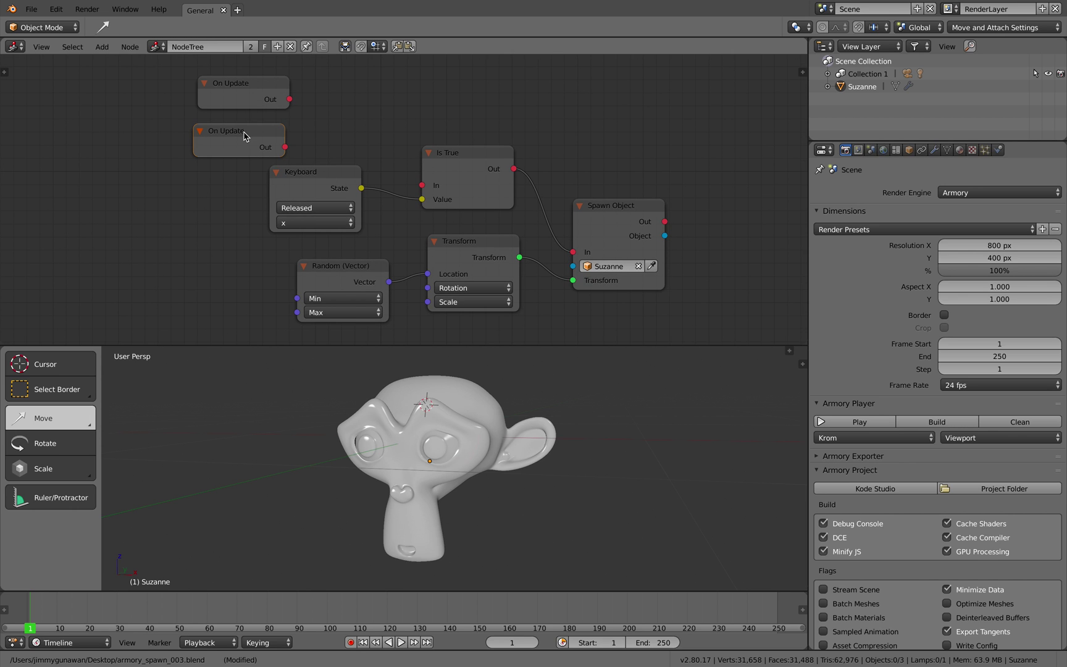
# Step: Move the spare On Update node aside and link the original On Update's output to Is True's In
pyautogui.moveTo(244, 135); pyautogui.dragTo(349, 159)
pyautogui.moveTo(264, 96); pyautogui.dragTo(423, 184)
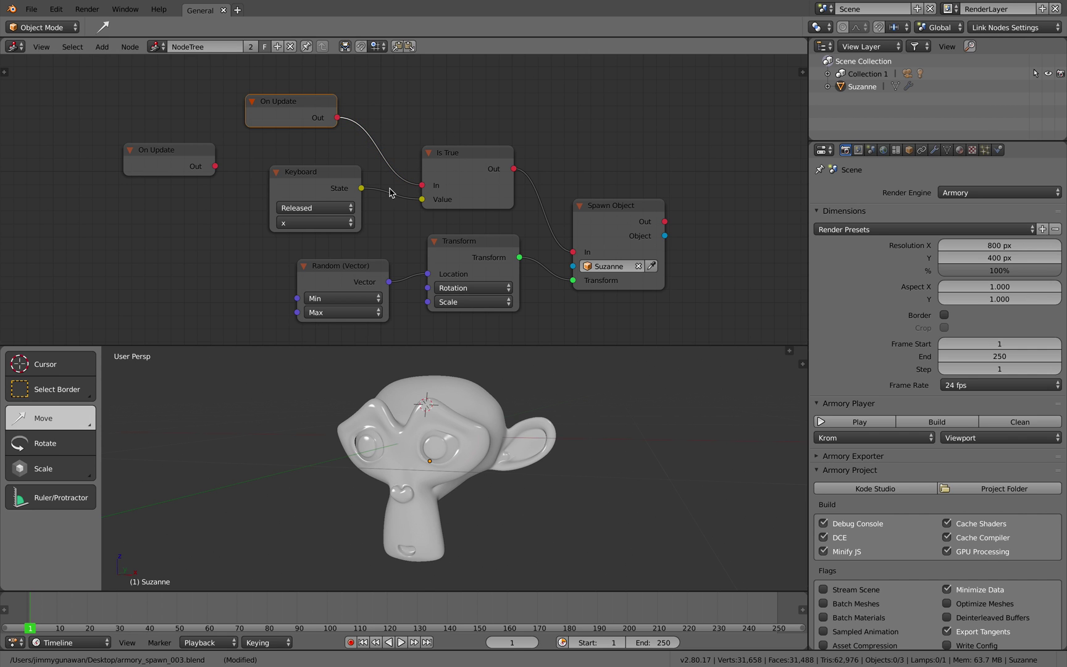
# Step: Tidy the layout of the Keyboard, Is True, Spawn Object, Transform and Random (Vector) nodes
pyautogui.moveTo(346, 182); pyautogui.dragTo(356, 188)
pyautogui.moveTo(447, 157); pyautogui.dragTo(442, 143)
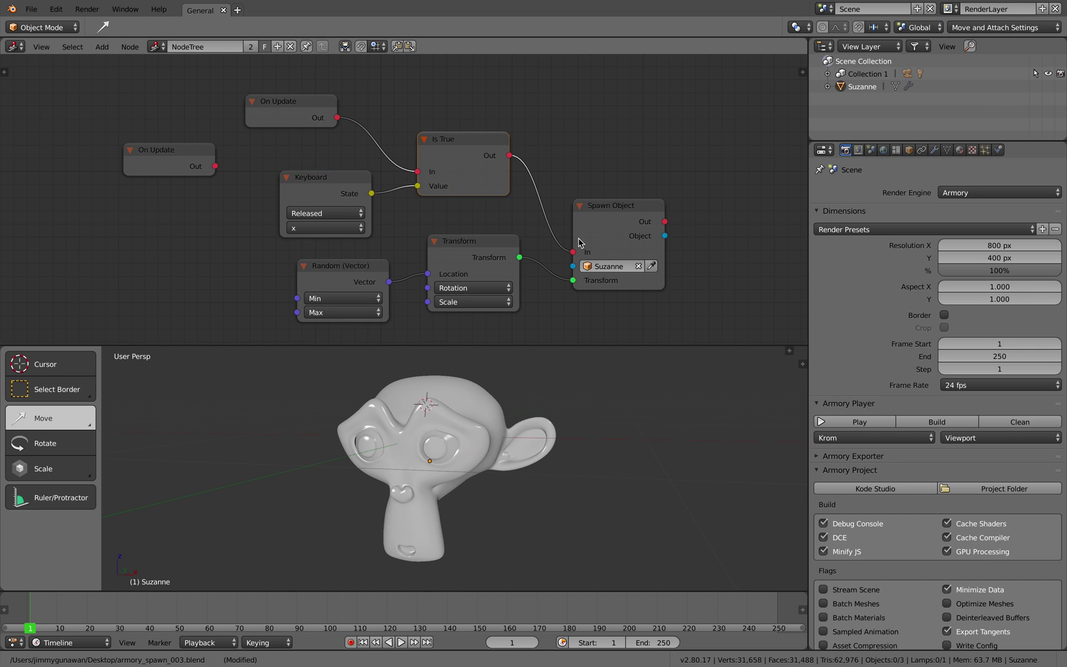
pyautogui.moveTo(579, 242); pyautogui.dragTo(572, 235)
pyautogui.moveTo(464, 255); pyautogui.dragTo(467, 254)
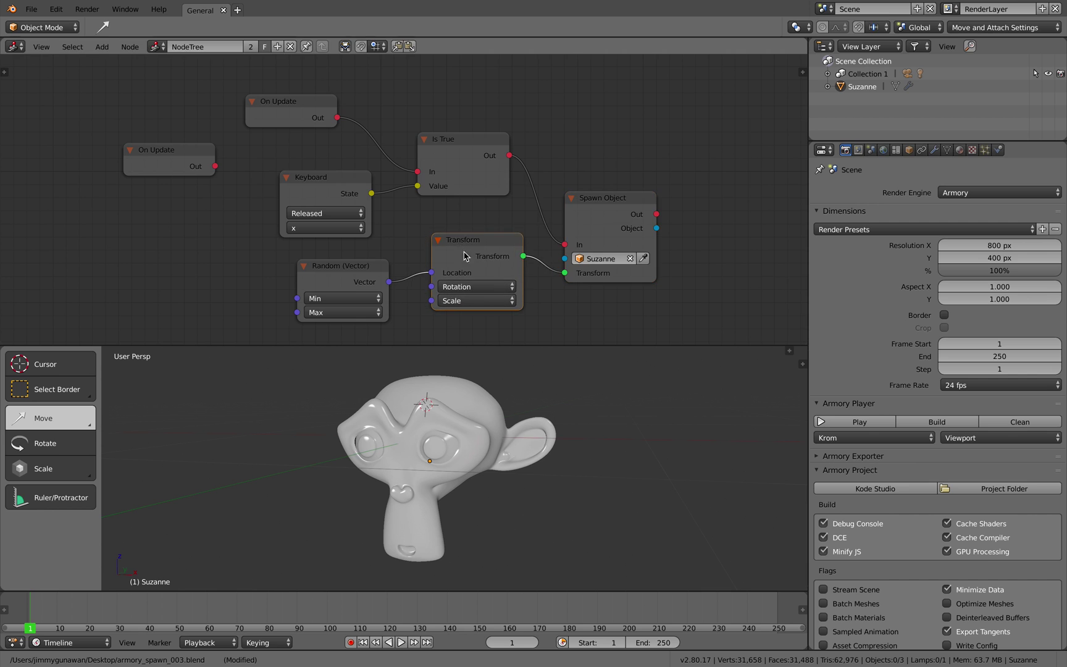
pyautogui.moveTo(437, 254); pyautogui.dragTo(442, 234, button='middle')
pyautogui.moveTo(351, 249); pyautogui.dragTo(343, 246)
# Step: Set the Random (Vector) node's Min value to -20
pyautogui.click(332, 274)
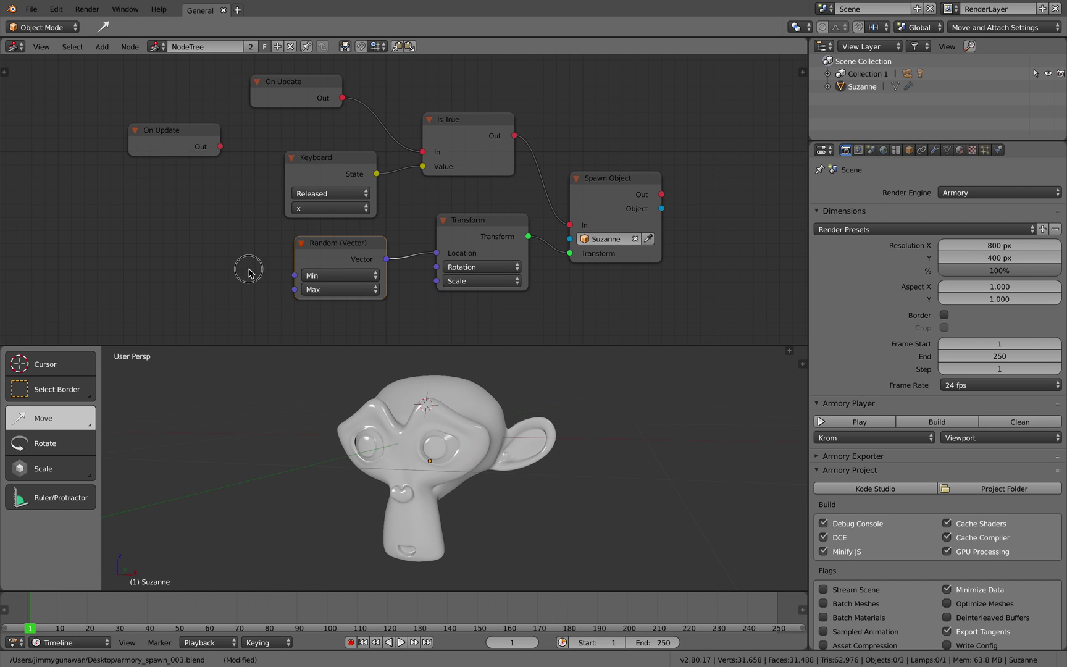
pyautogui.click(318, 278)
pyautogui.click(317, 289)
pyautogui.click(327, 275)
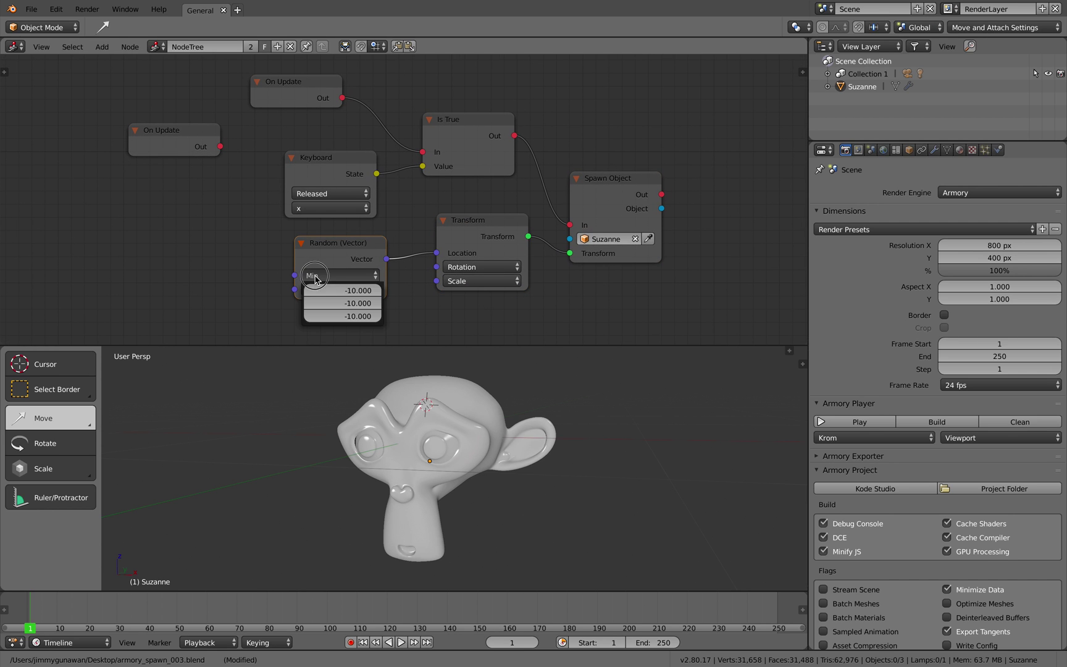
pyautogui.click(352, 276)
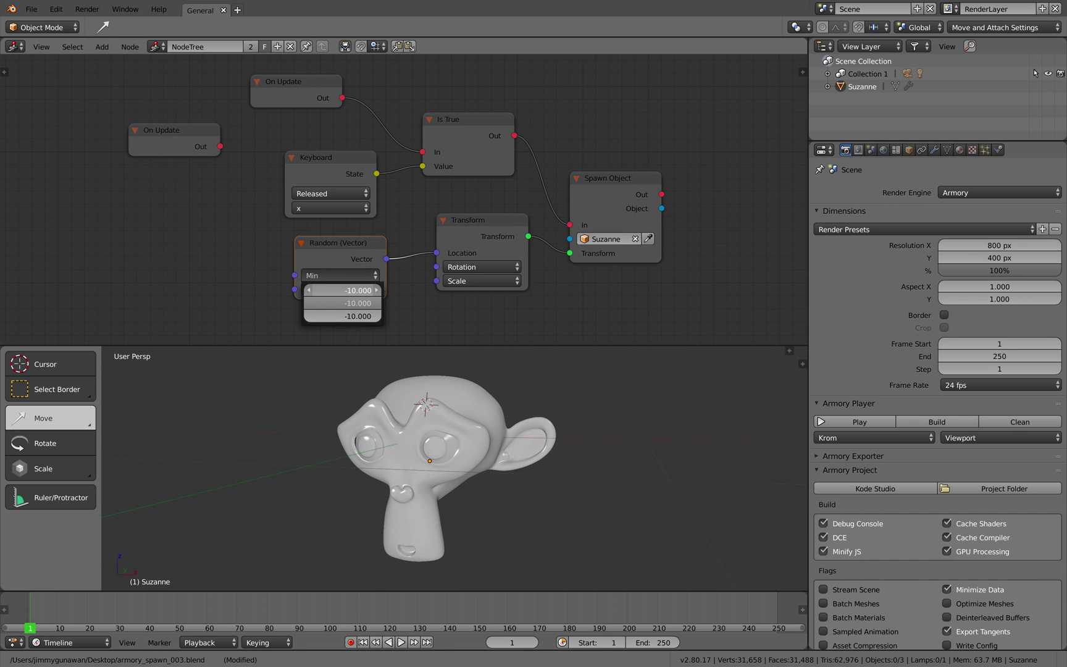
pyautogui.click(352, 290)
pyautogui.write('-20')
pyautogui.press('Return')
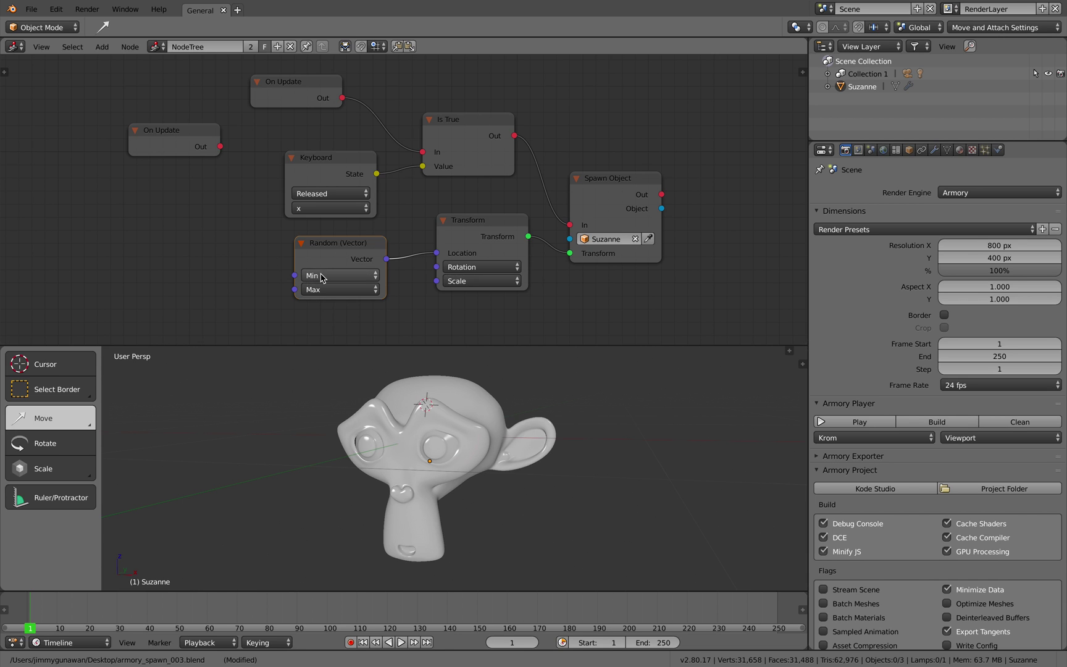
# Step: Set the Random (Vector) node's Max value to 20
pyautogui.click(330, 290)
pyautogui.moveTo(338, 306); pyautogui.dragTo(339, 330)
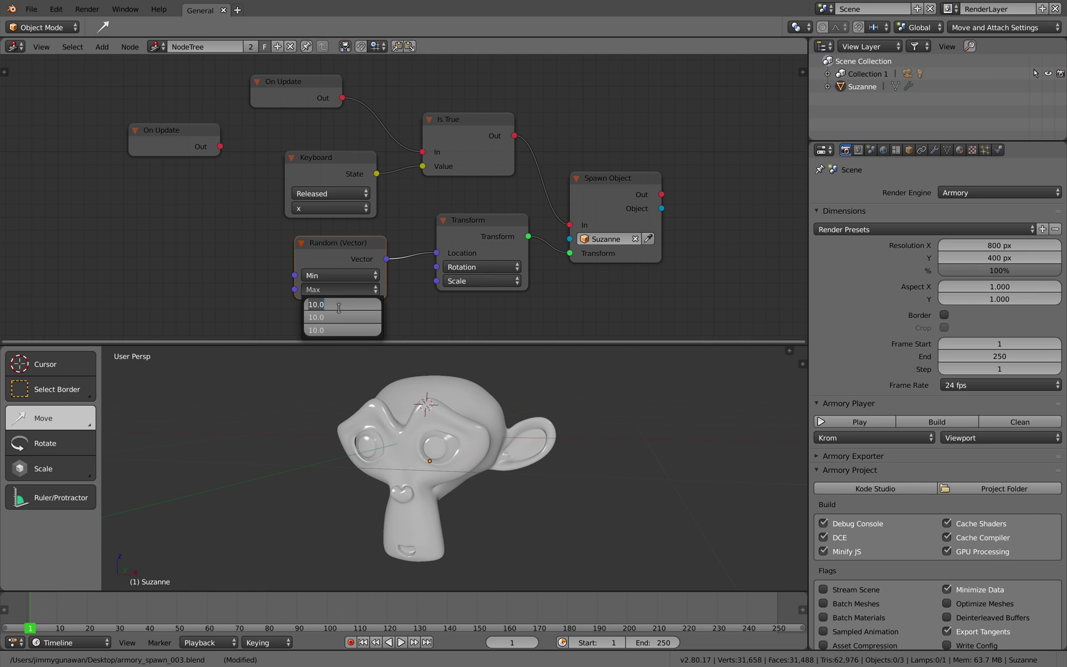
pyautogui.write('20')
pyautogui.press('Return')
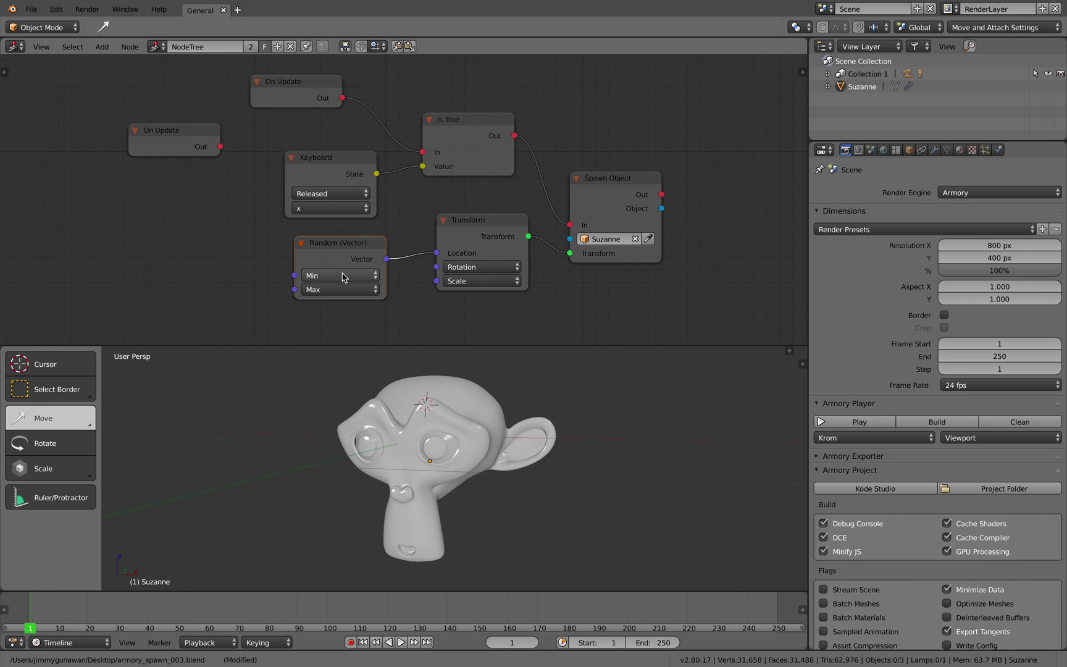
# Step: Link the Random (Vector) output to the Transform node's Rotation input as well as its Location
pyautogui.scroll(-10, 449, 463)
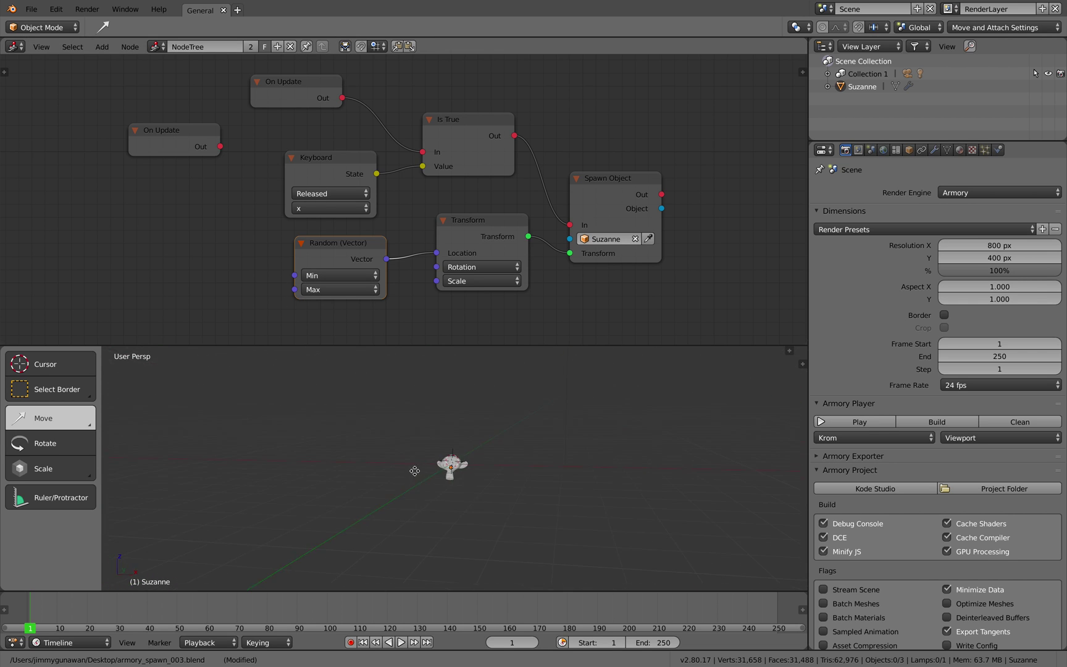
pyautogui.scroll(3, 414, 470)
pyautogui.scroll(1, 407, 357)
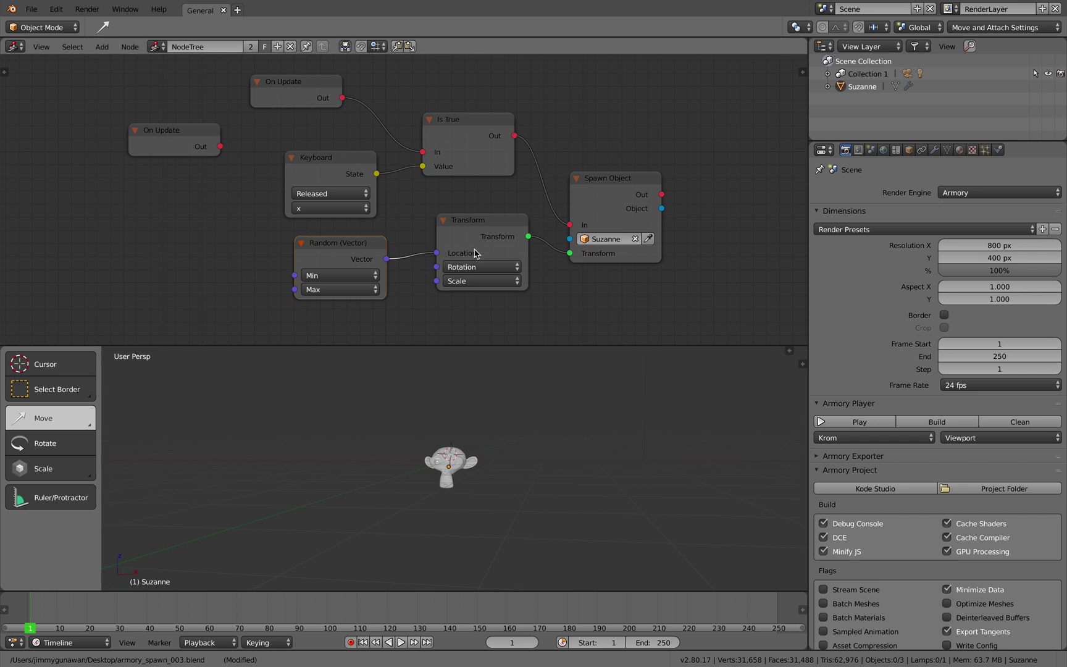
pyautogui.moveTo(474, 249)
pyautogui.mouseDown()
pyautogui.moveTo(475, 265)
pyautogui.moveTo(458, 252)
pyautogui.mouseUp()
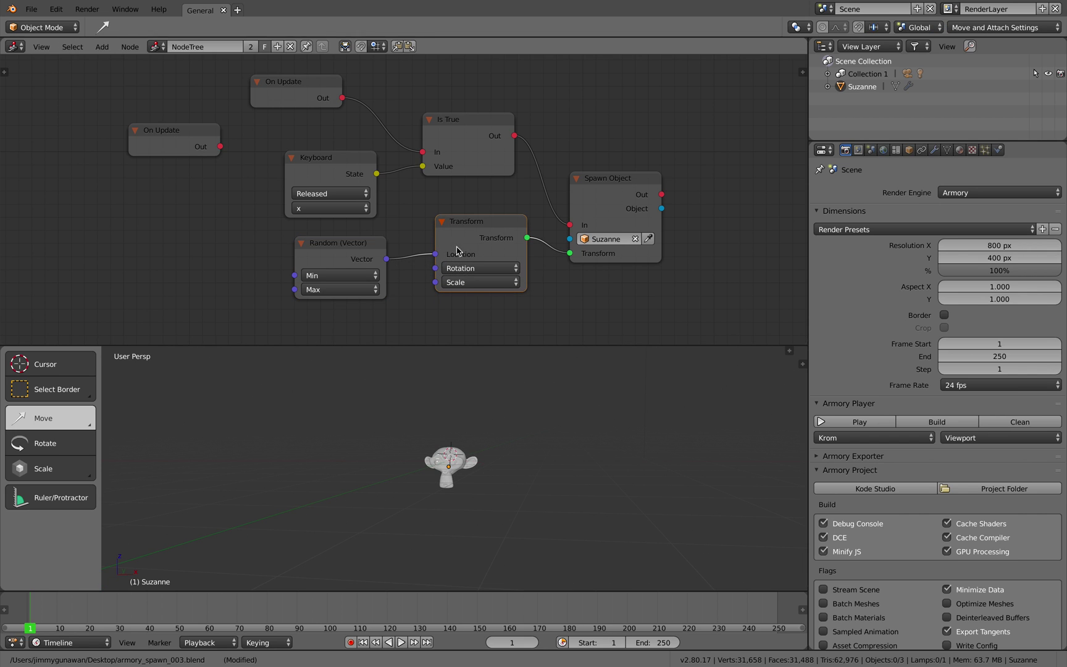
pyautogui.moveTo(388, 259); pyautogui.dragTo(434, 268)
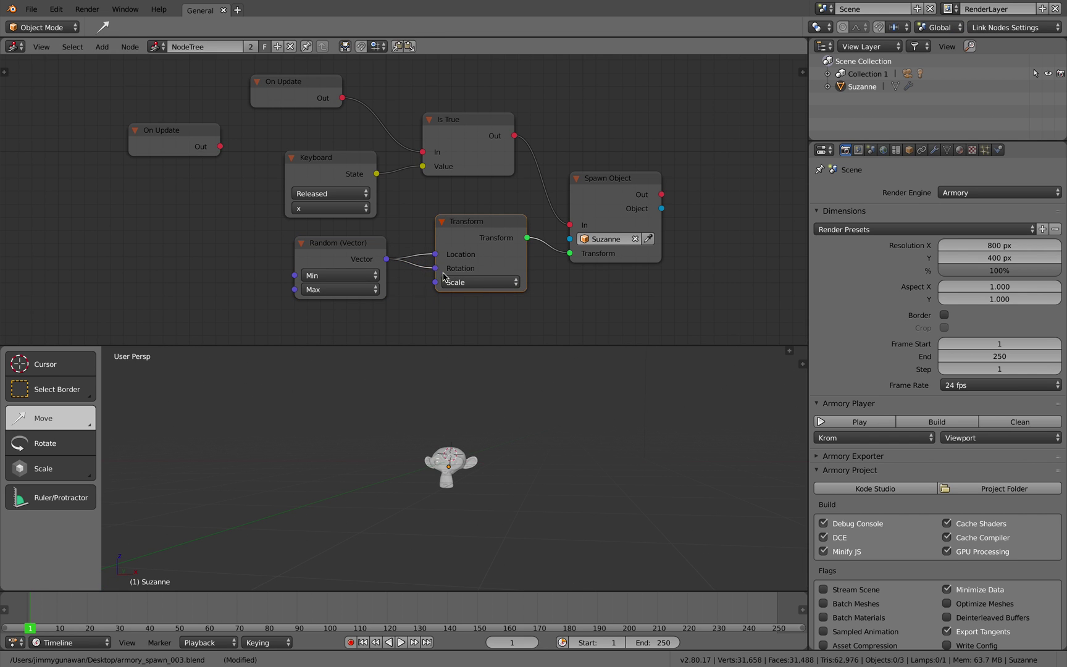
# Step: Add a Random (Float) value node below Random (Vector) and link its output to the Transform node's Scale
pyautogui.scroll(-2, 447, 249)
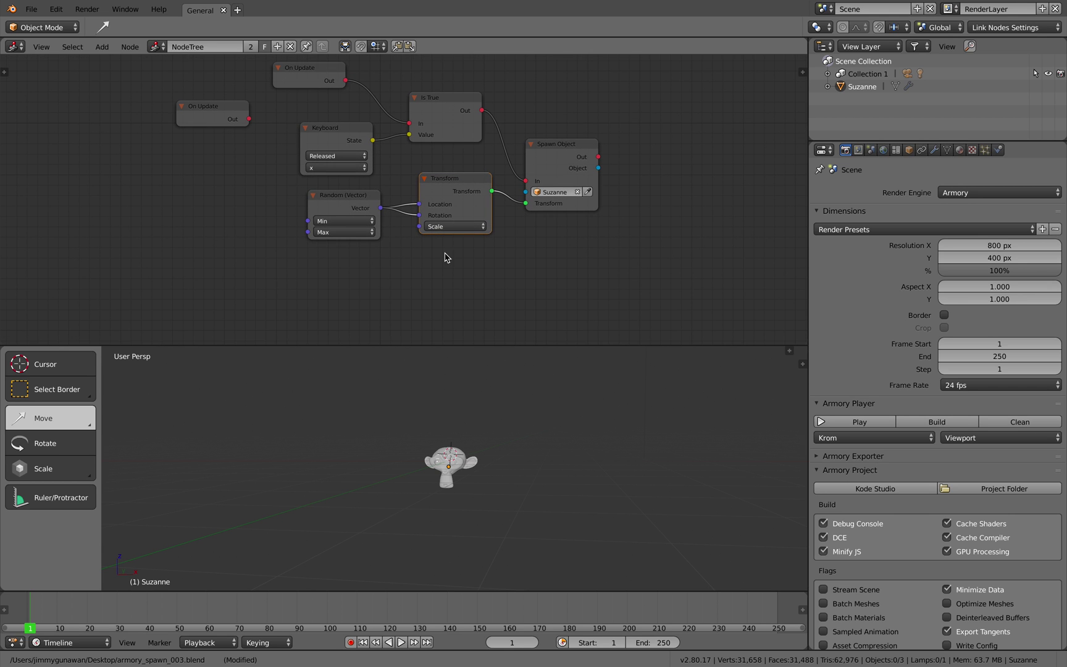
pyautogui.scroll(2, 447, 257)
pyautogui.hotkey('shift', 'a')
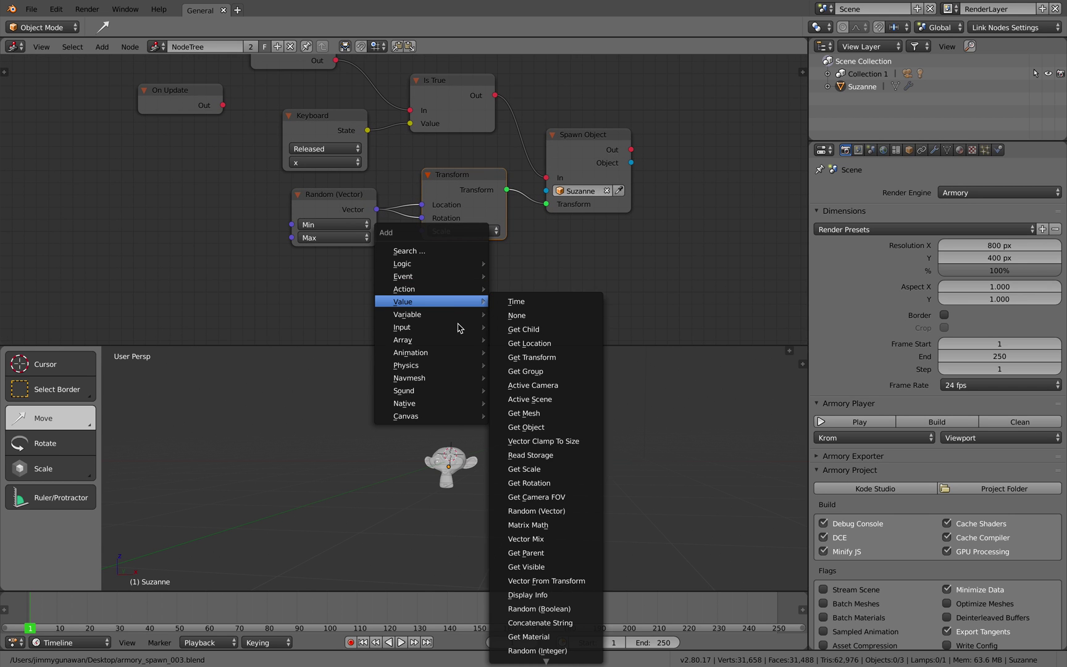
pyautogui.moveTo(448, 324)
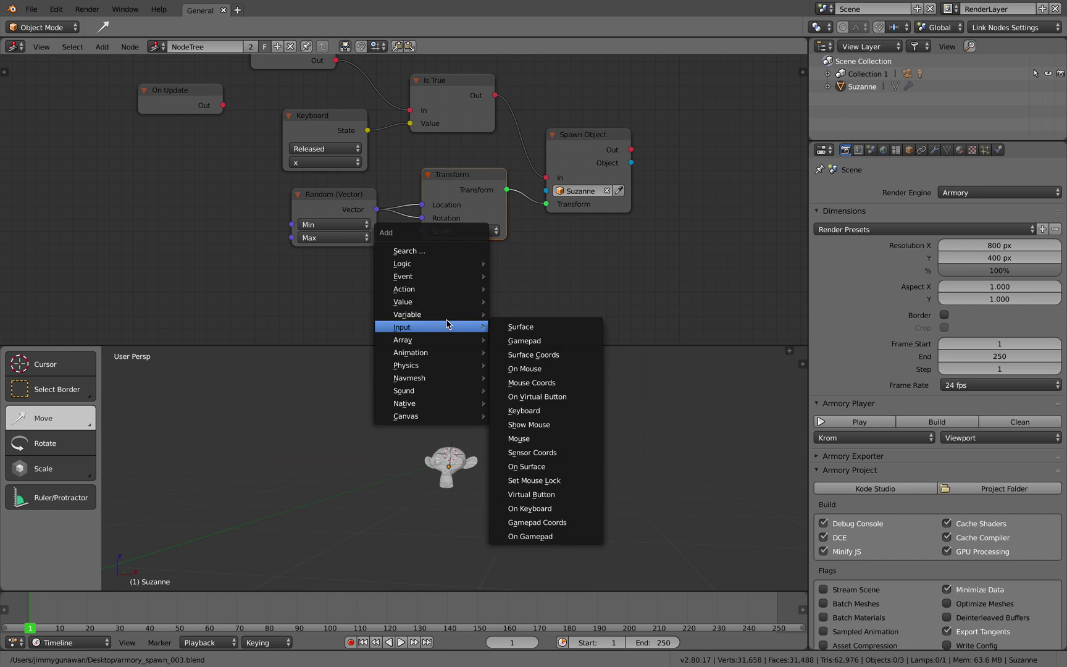
pyautogui.moveTo(435, 301)
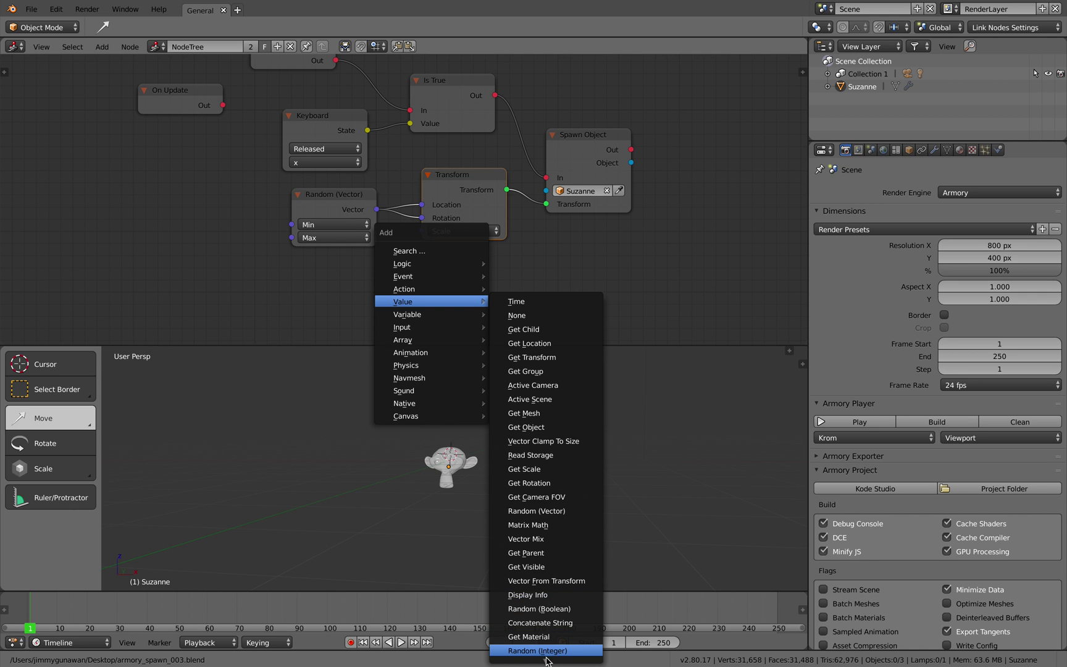
pyautogui.moveTo(546, 661)
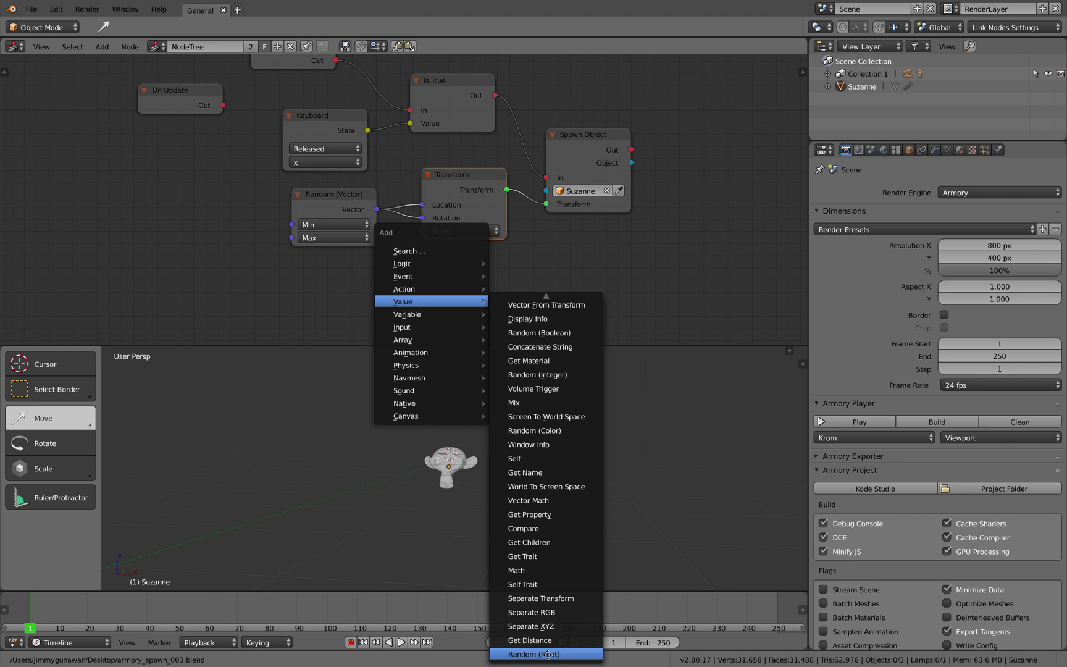
pyautogui.click(546, 659)
pyautogui.click(298, 269)
pyautogui.moveTo(383, 284); pyautogui.dragTo(422, 231)
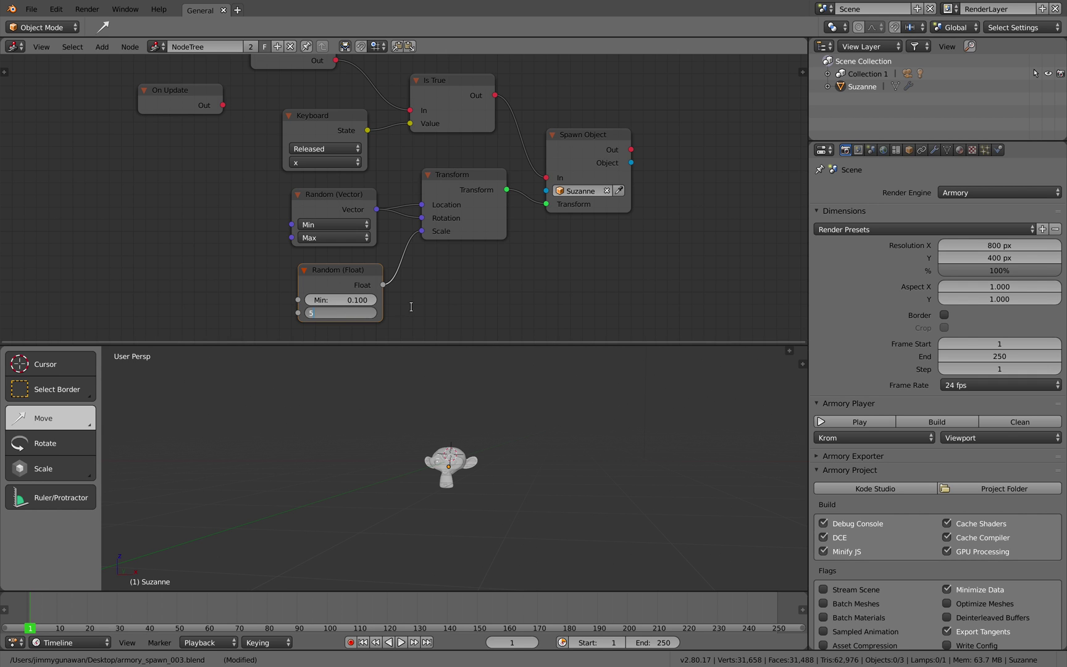
# Step: Turn off the Ocean option in the World section of the Armory Render Path settings
pyautogui.moveTo(413, 377); pyautogui.dragTo(415, 390, button='middle')
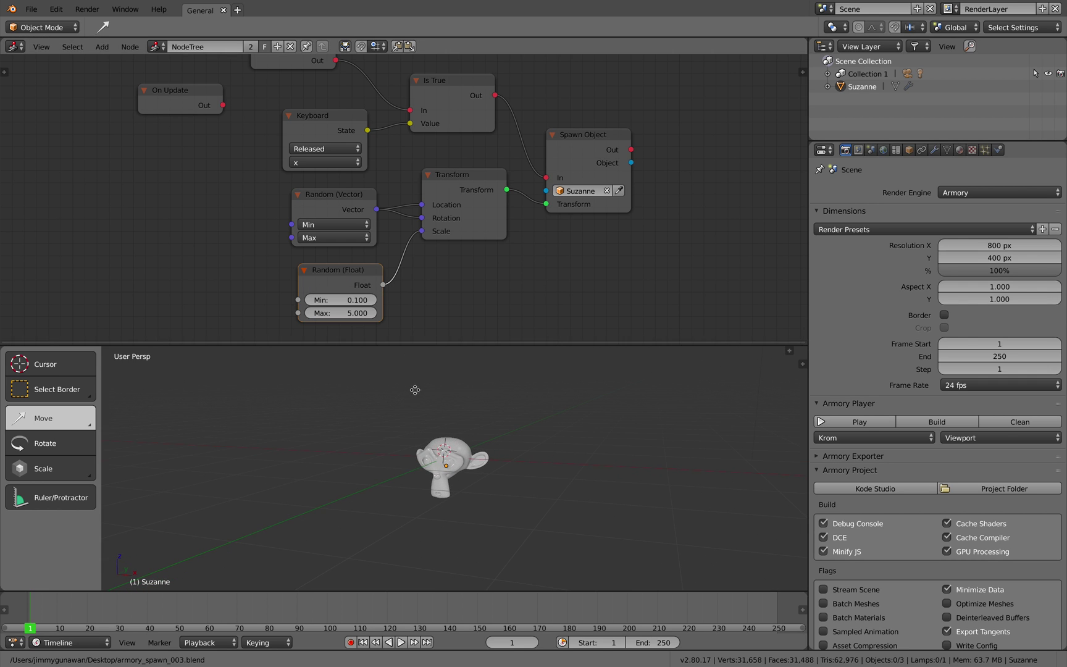
pyautogui.scroll(-10, 849, 532)
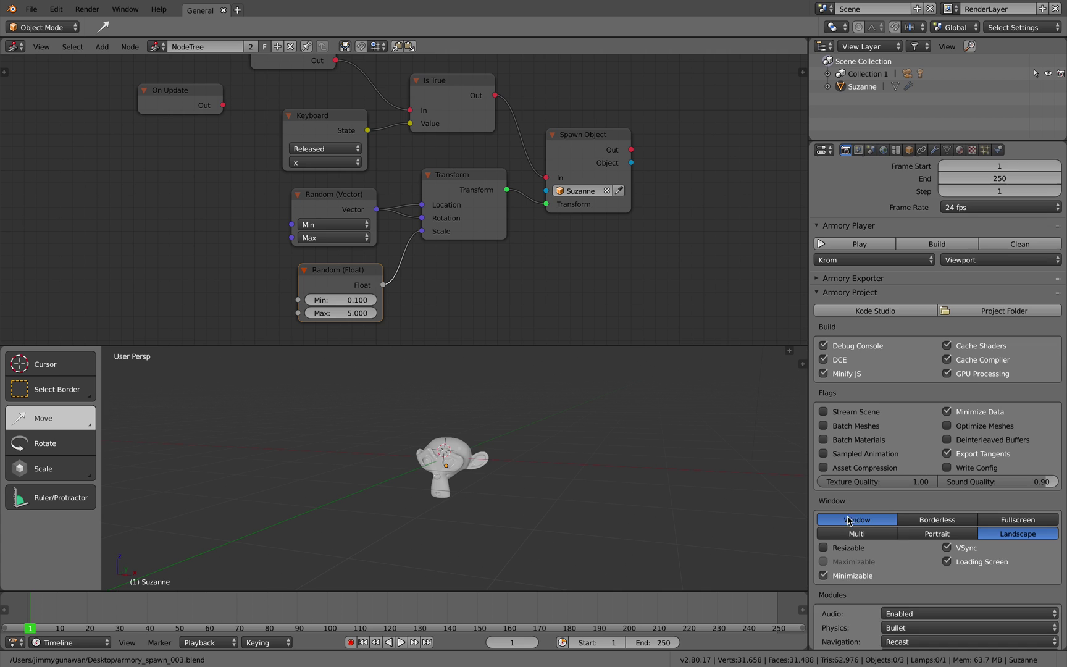
pyautogui.scroll(-12, 850, 532)
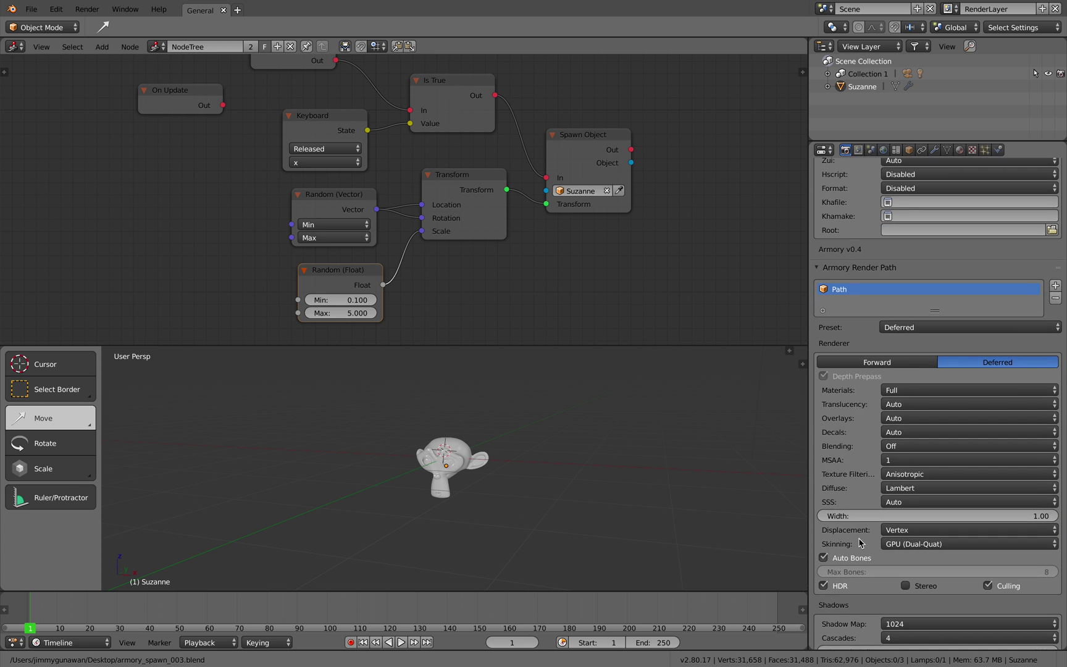
pyautogui.scroll(-12, 868, 528)
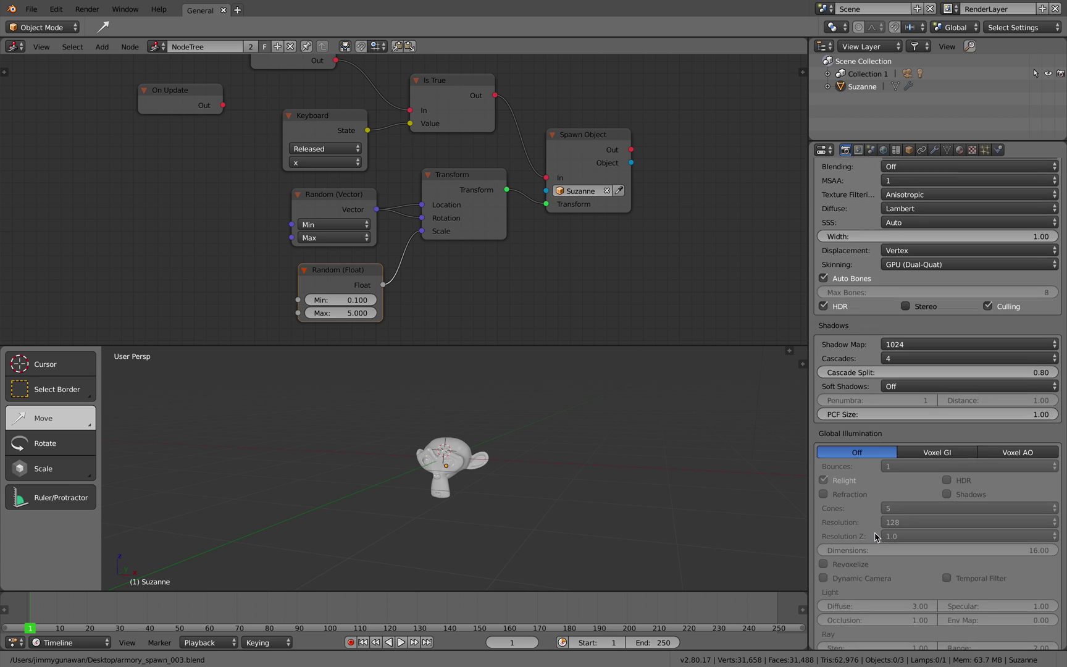
pyautogui.scroll(-10, 875, 532)
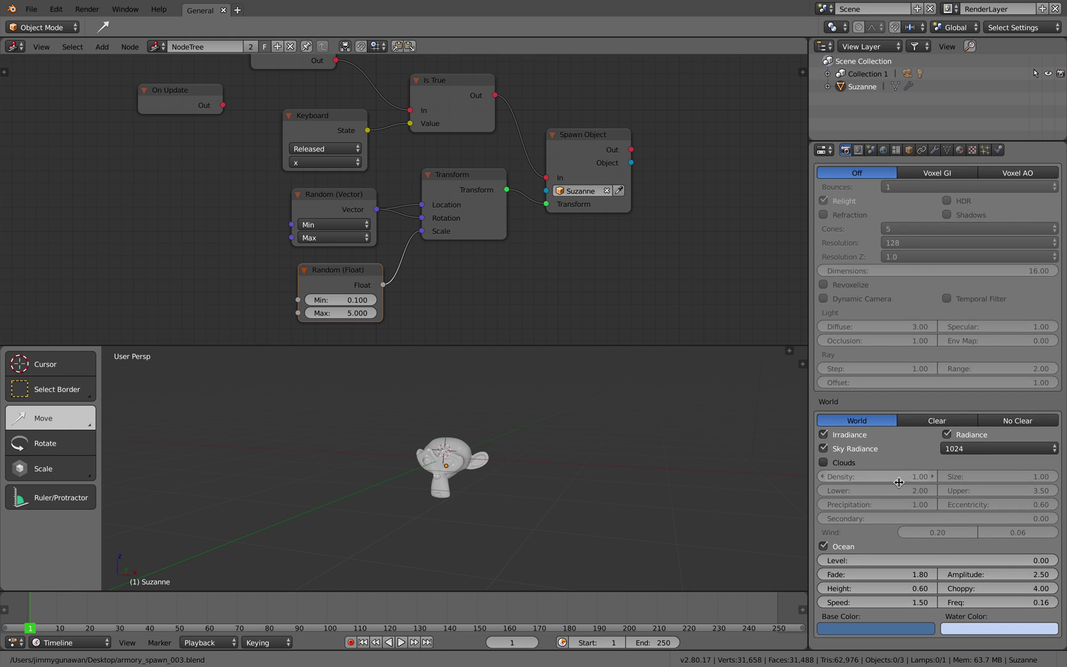
pyautogui.click(833, 495)
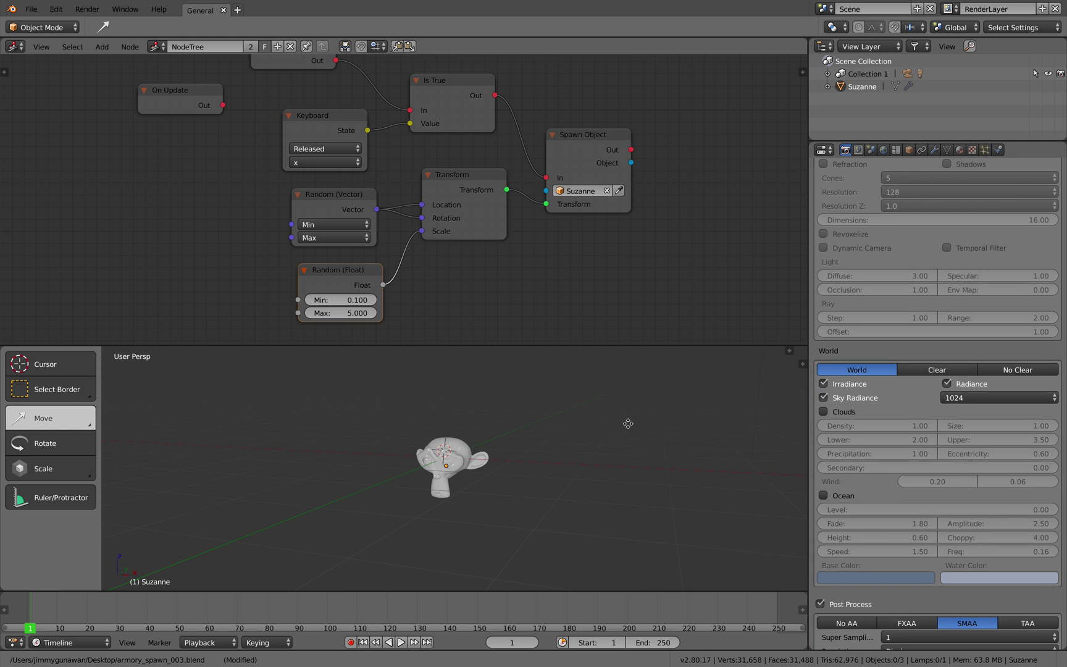
# Step: Delete the unconnected On Update node from the node tree and save over armory_spawn_003.blend
pyautogui.moveTo(626, 425); pyautogui.dragTo(557, 431, button='middle')
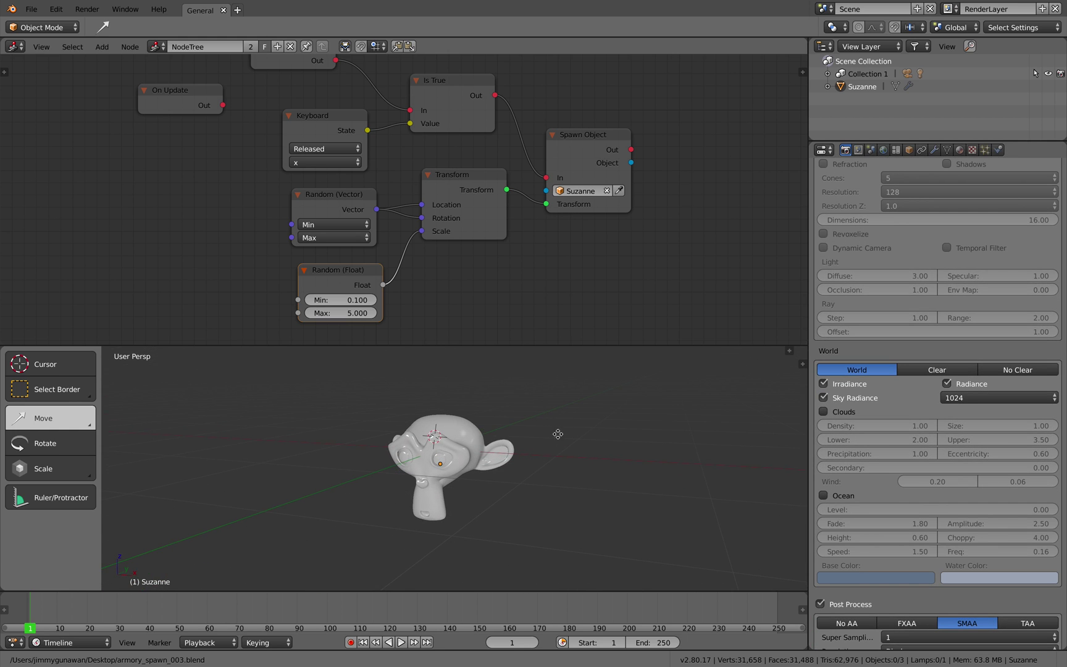
pyautogui.scroll(-2, 536, 277)
pyautogui.moveTo(536, 277); pyautogui.dragTo(553, 281, button='middle')
pyautogui.scroll(1, 545, 284)
pyautogui.hotkey('ctrl', 's')
pyautogui.click(553, 281)
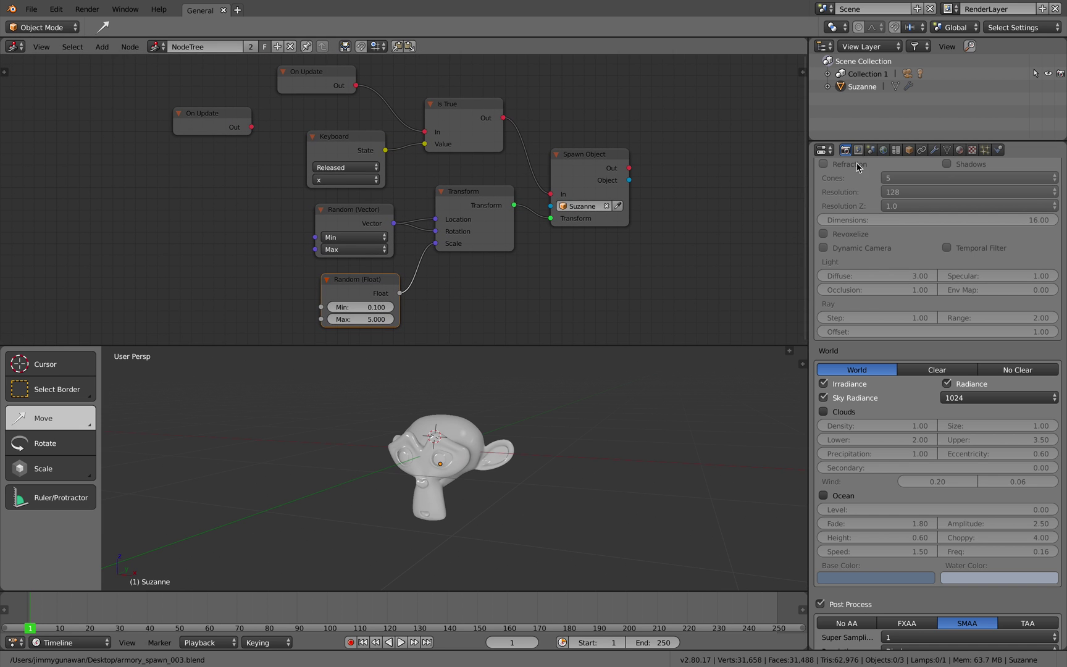
pyautogui.click(205, 117)
pyautogui.press('x')
pyautogui.hotkey('ctrl', 's')
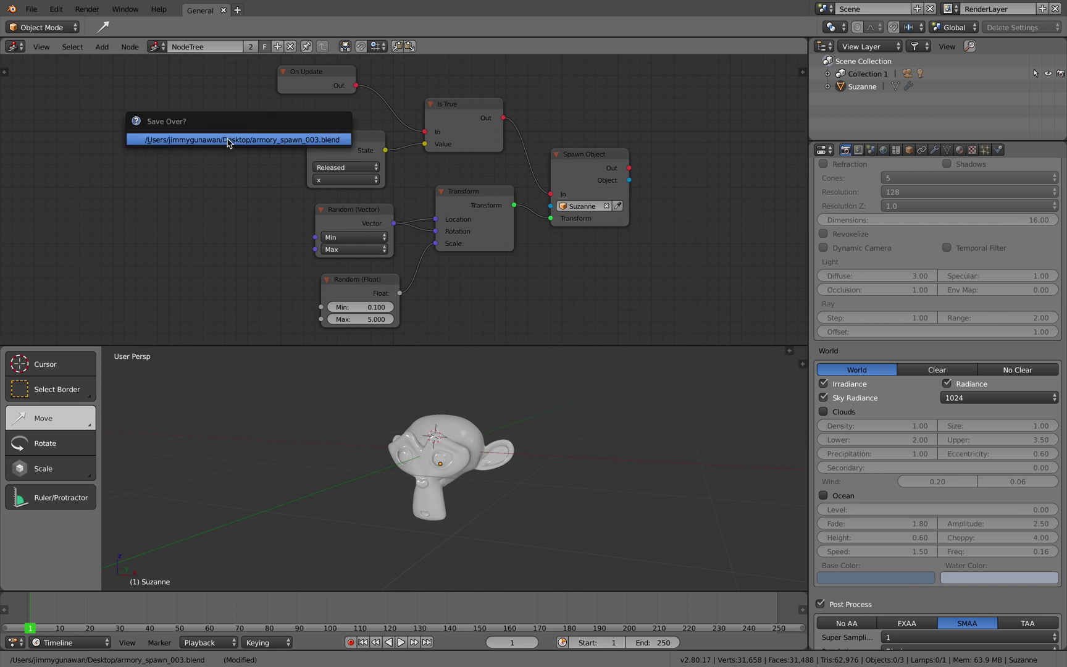
pyautogui.click(226, 139)
# Step: Select Suzanne and check the logic node tree assigned in its Armory Traits
pyautogui.moveTo(454, 389); pyautogui.dragTo(451, 373, button='middle')
pyautogui.rightClick(457, 444)
pyautogui.scroll(2, 460, 445)
pyautogui.click(486, 424)
pyautogui.hotkey('ctrl', 's')
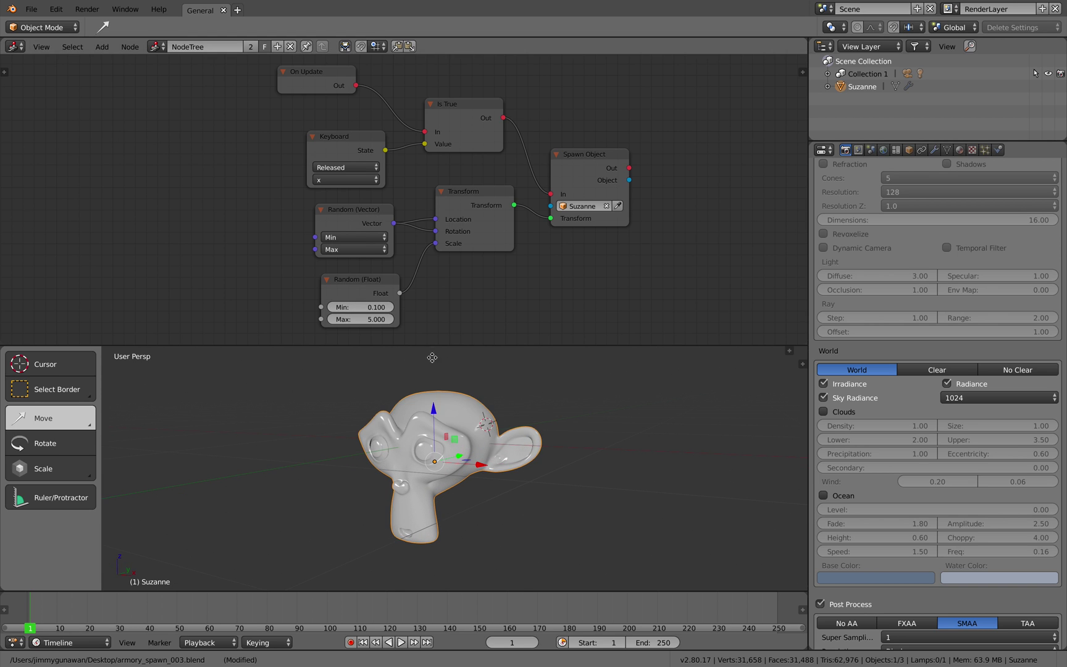
pyautogui.click(908, 150)
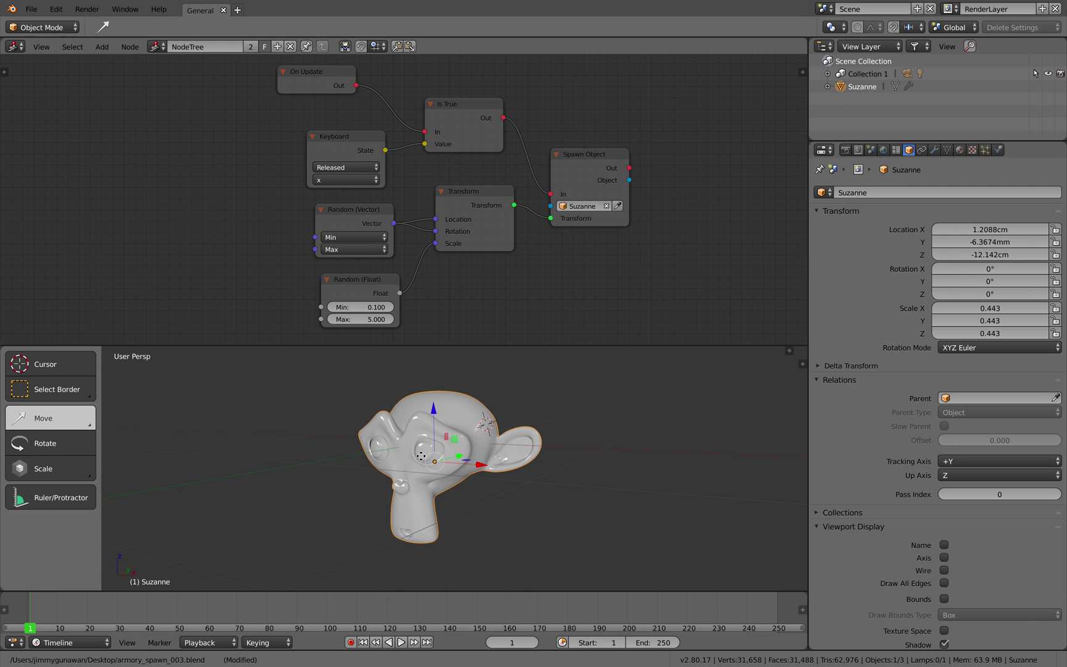
pyautogui.scroll(-12, 881, 533)
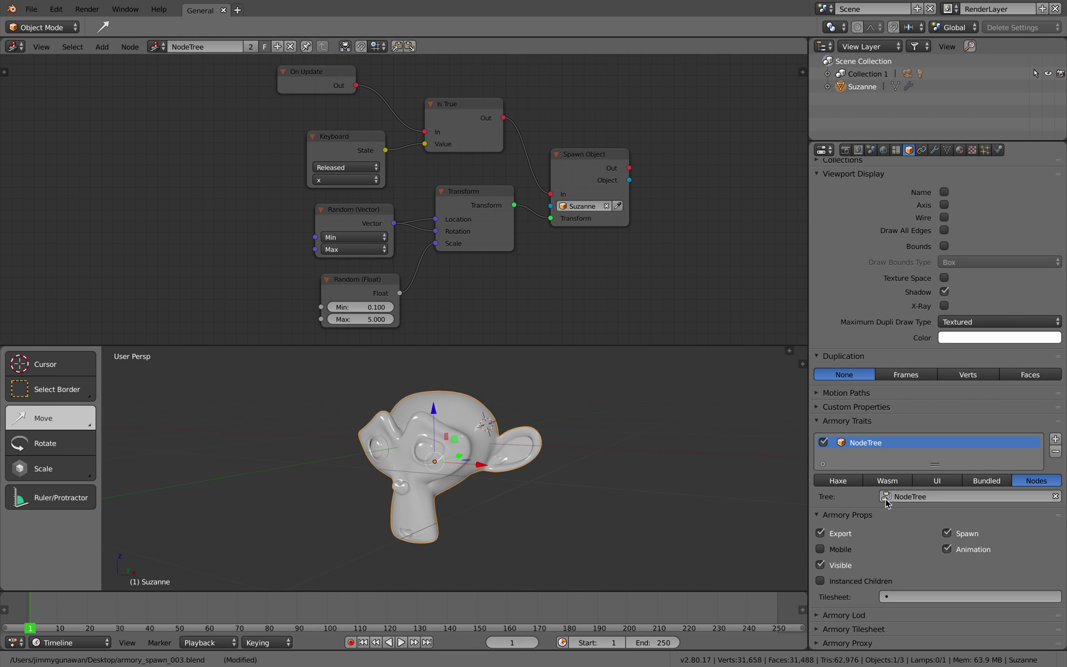
# Step: Play the scene in Krom from the Armory Player settings and close the macOS system overview window
pyautogui.click(845, 150)
pyautogui.scroll(15, 874, 408)
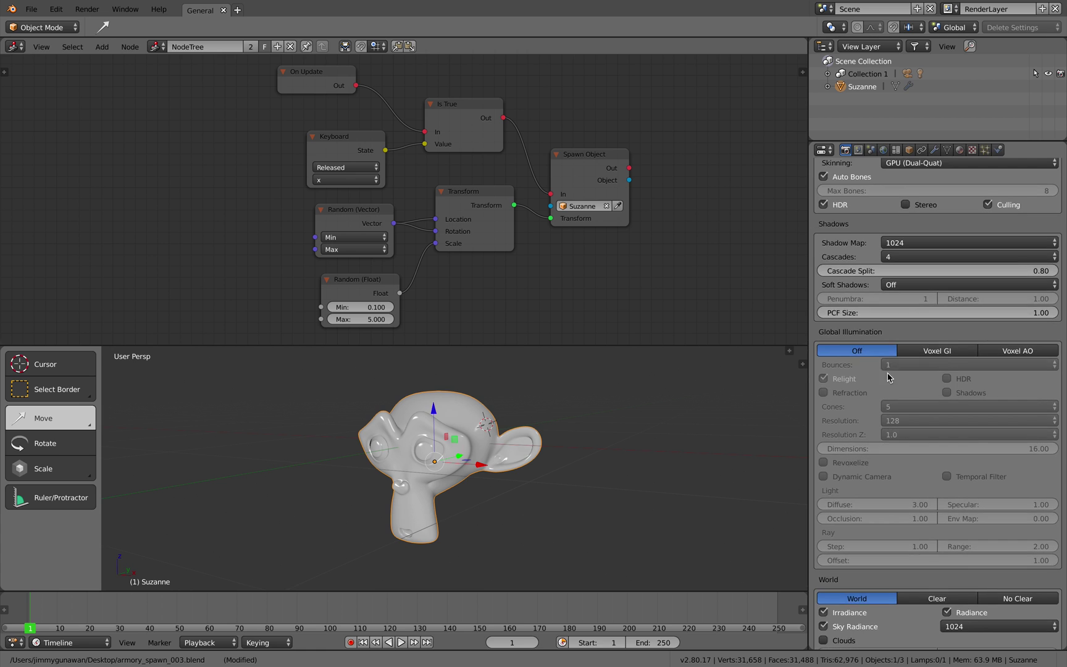
pyautogui.scroll(15, 874, 338)
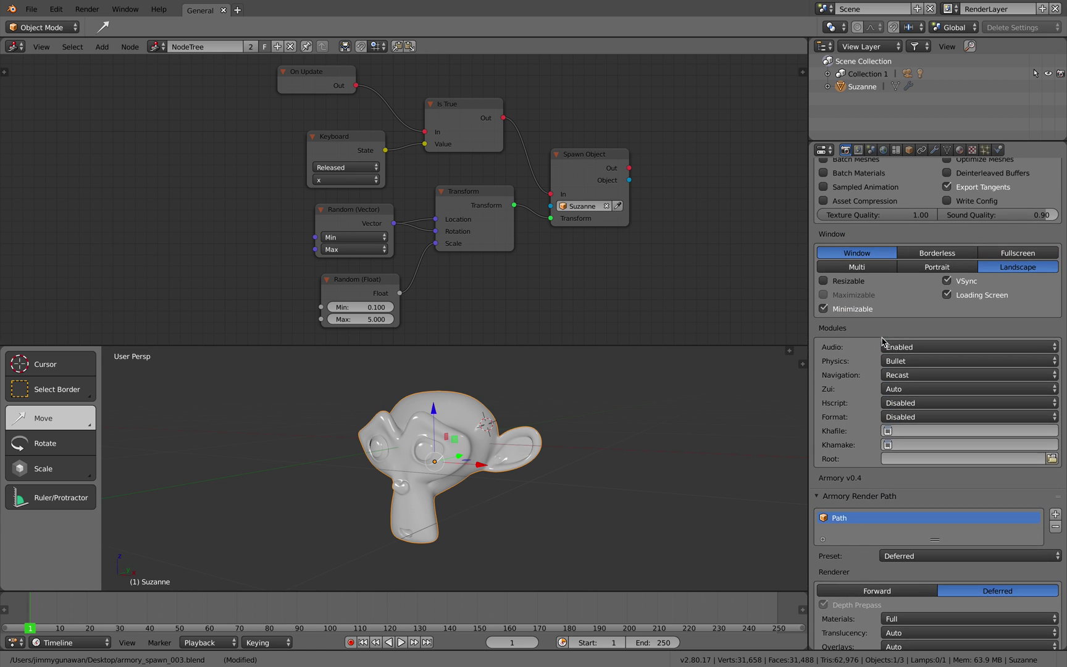
pyautogui.scroll(5, 882, 338)
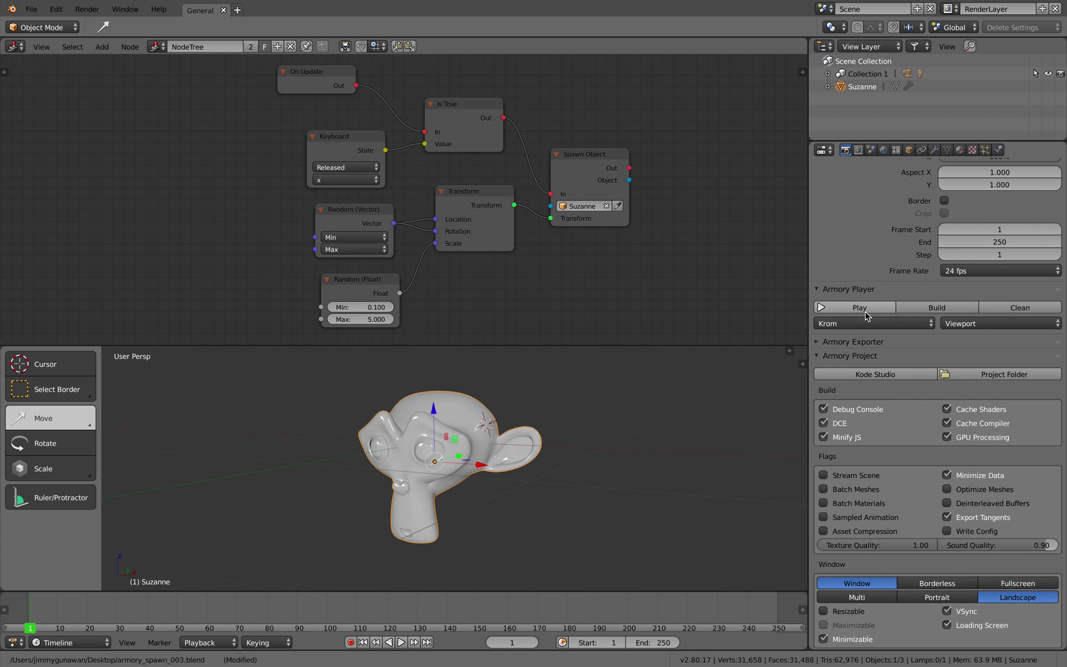
pyautogui.click(866, 313)
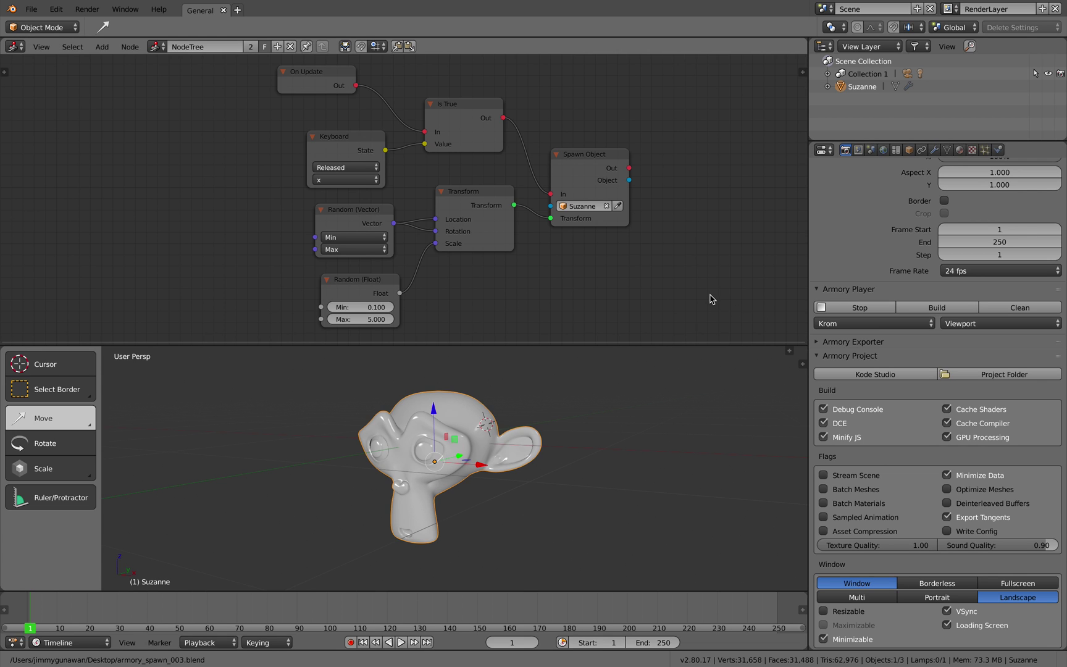
pyautogui.click(967, 324)
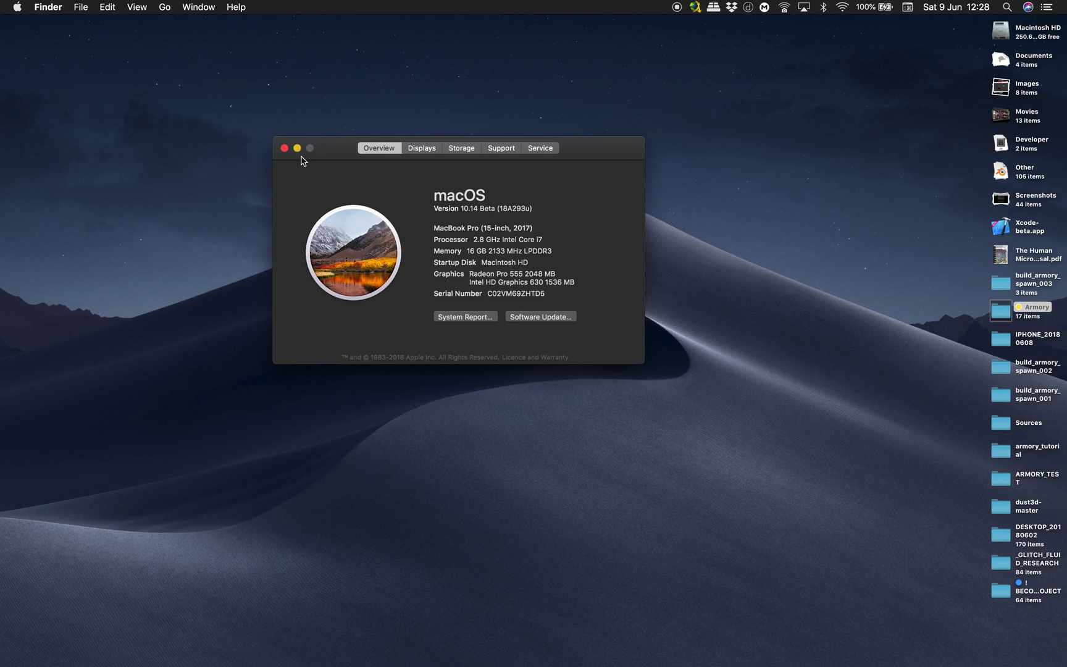
pyautogui.click(284, 149)
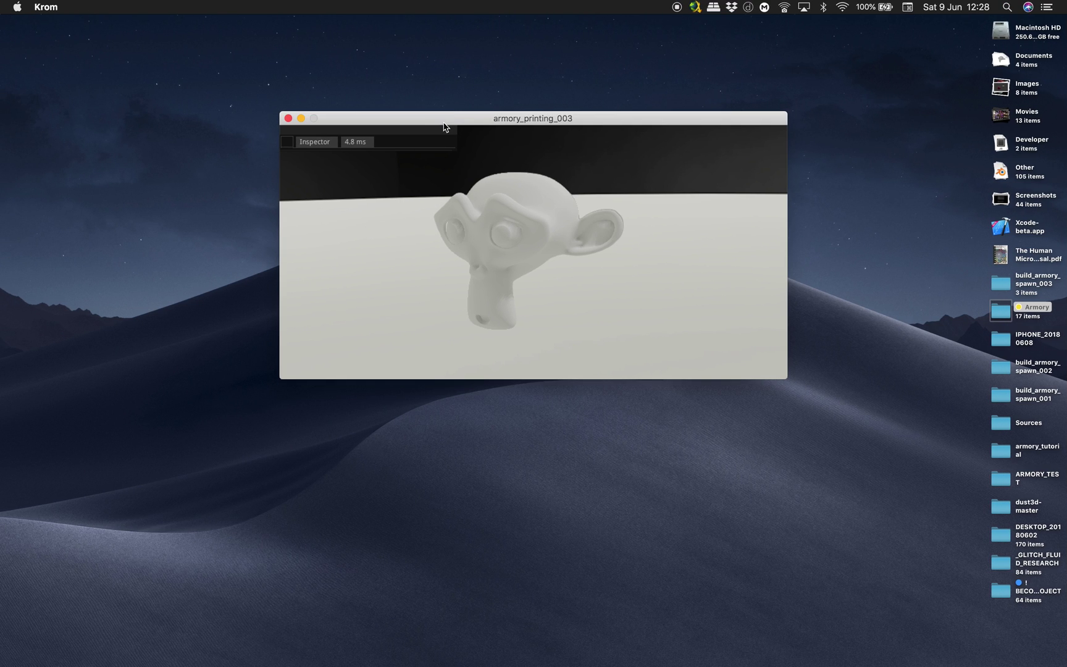
# Step: Test the scene in the Krom player by moving the camera back and orbiting around Suzanne, close the player, and return to Blender
pyautogui.moveTo(443, 122); pyautogui.dragTo(397, 123)
pyautogui.moveTo(459, 244); pyautogui.dragTo(492, 265)
pyautogui.press('s')
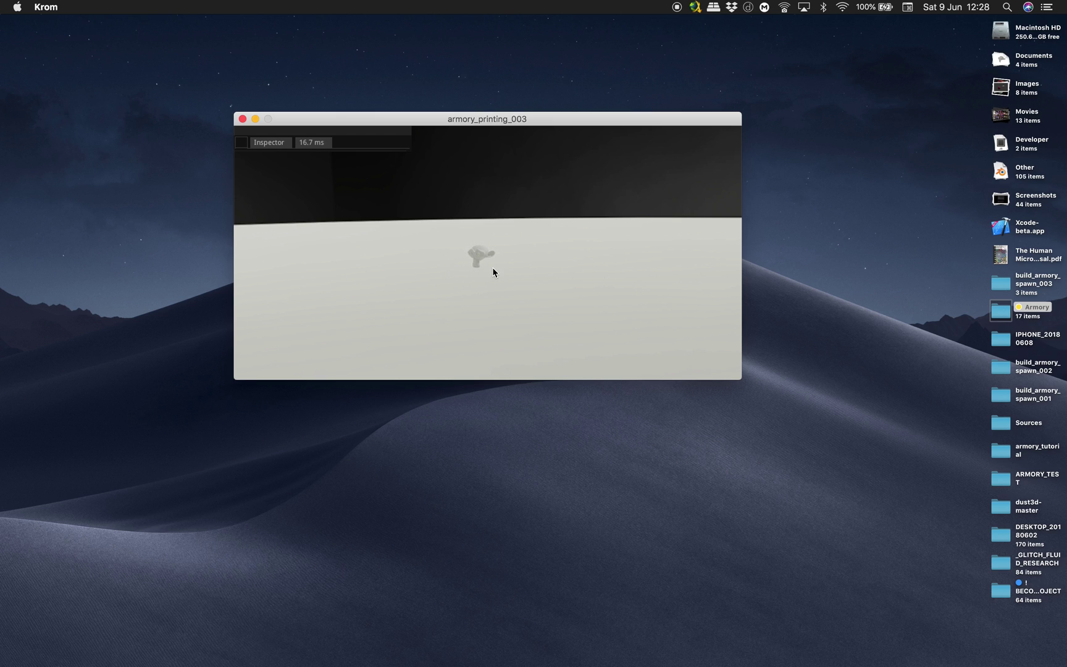
pyautogui.moveTo(473, 266); pyautogui.dragTo(550, 258)
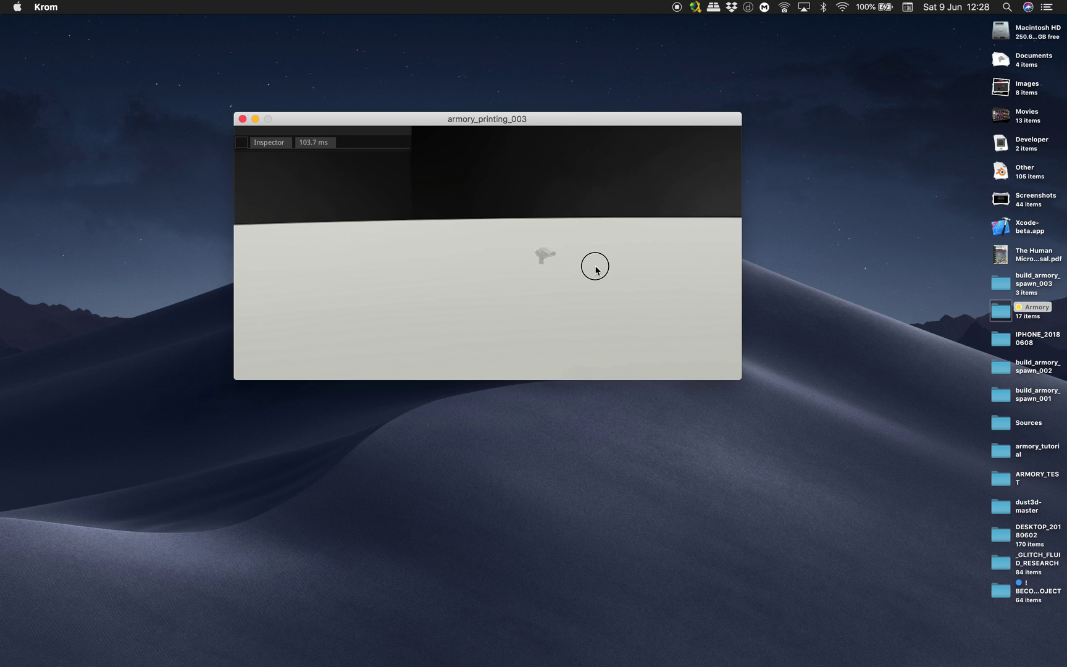
pyautogui.moveTo(573, 272); pyautogui.dragTo(553, 261)
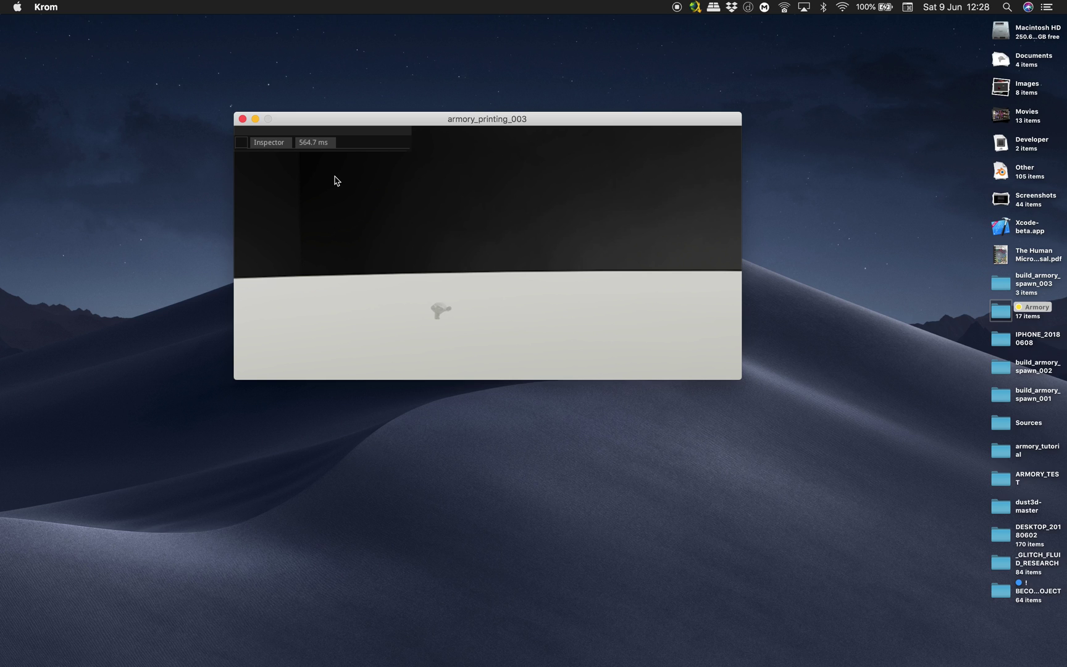
pyautogui.click(243, 120)
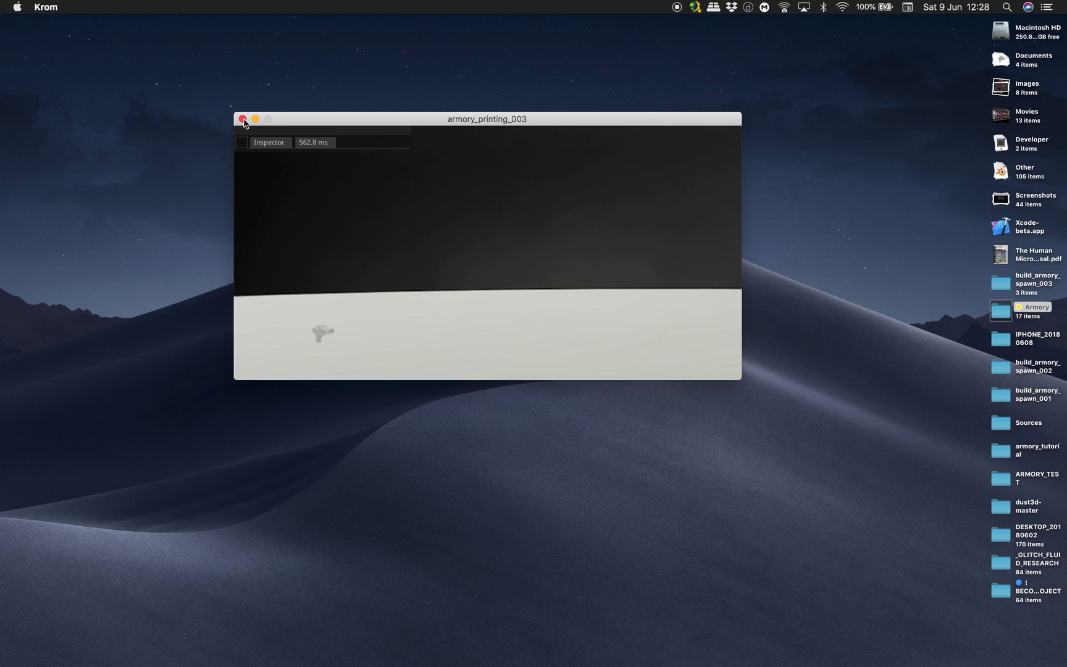
pyautogui.hotkey('ctrl', 'Right')
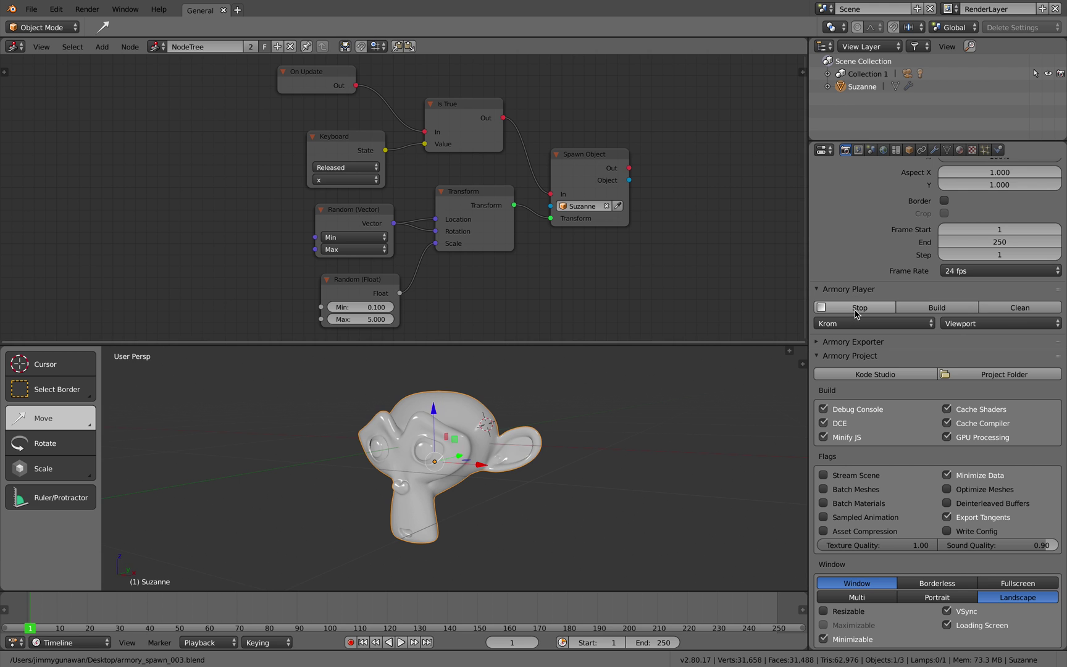
pyautogui.hotkey('ctrl', 'Left')
pyautogui.hotkey('ctrl', 'Right')
# Step: Move the Random (Float) node slightly up and set its Max value to 1
pyautogui.moveTo(557, 272); pyautogui.dragTo(554, 273, button='middle')
pyautogui.moveTo(377, 283); pyautogui.dragTo(377, 275)
pyautogui.click(365, 312)
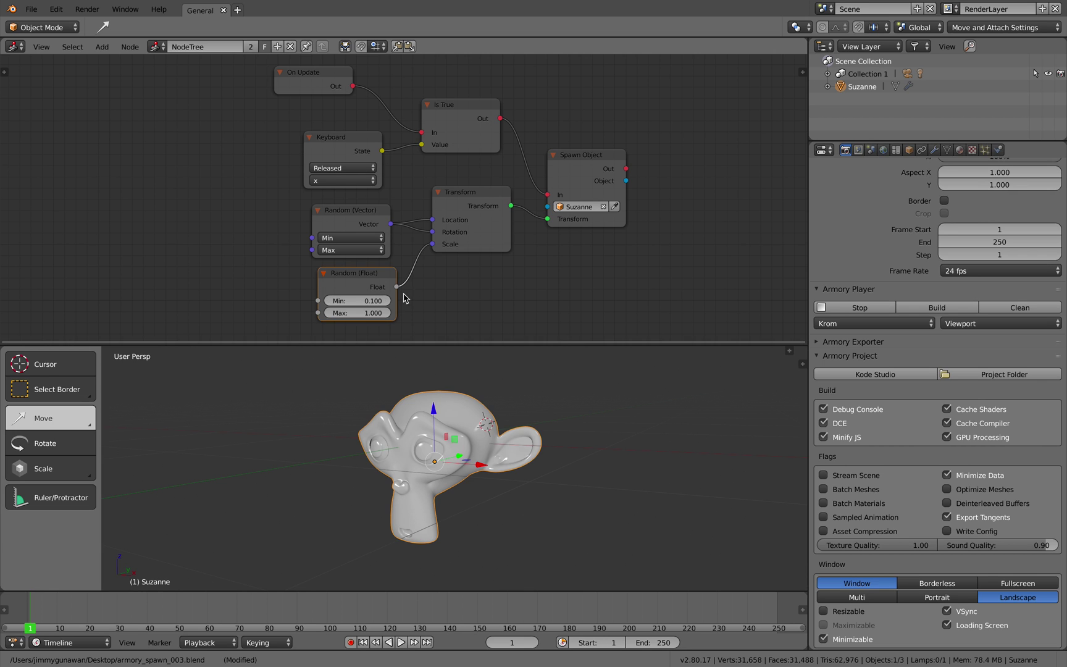
# Step: Detach the Random (Vector) link from the Transform node's Rotation input, keeping the Location link
pyautogui.moveTo(352, 217); pyautogui.dragTo(346, 215)
pyautogui.moveTo(431, 233); pyautogui.dragTo(407, 241)
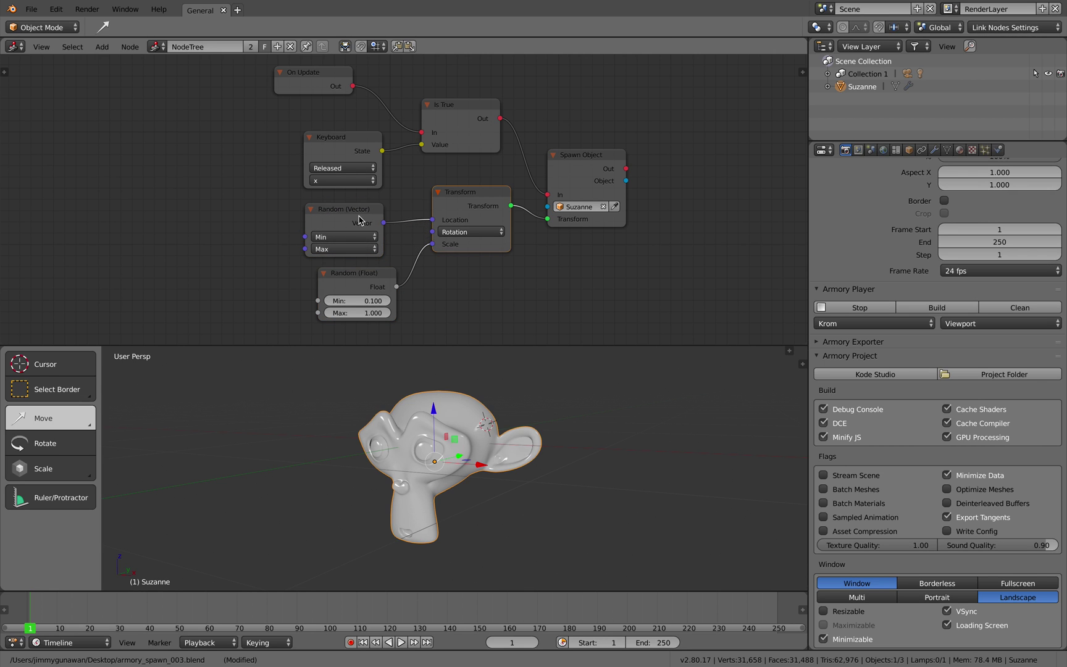
pyautogui.moveTo(354, 216); pyautogui.dragTo(356, 271)
# Step: Set the Random (Vector) node's Min to -10 and Max to 10 on all axes
pyautogui.click(353, 235)
pyautogui.write('-')
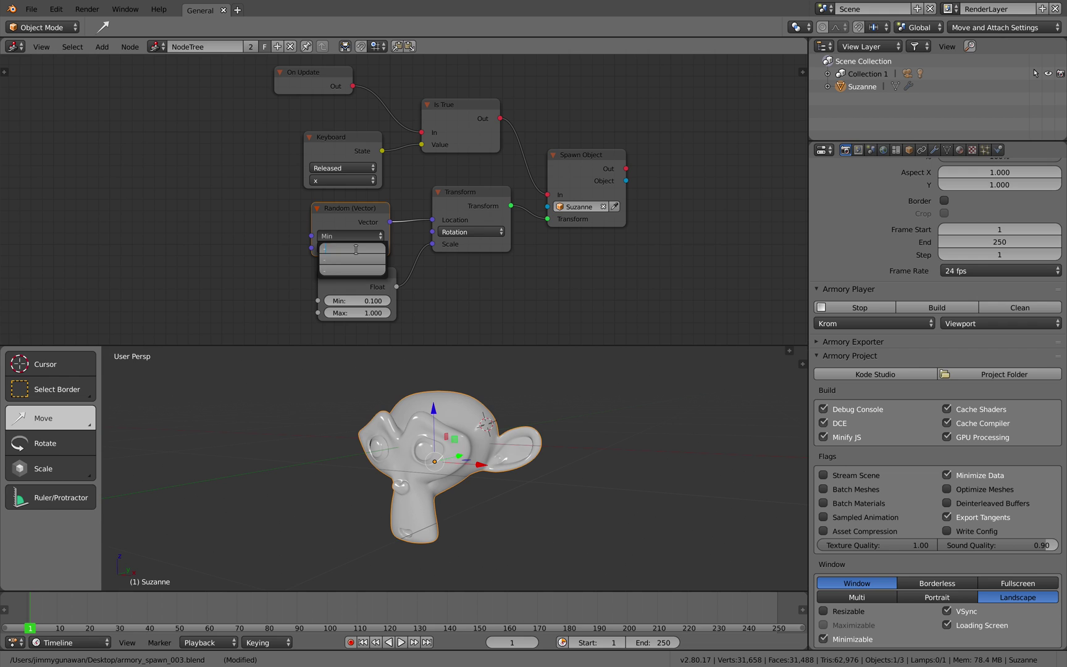
pyautogui.write('10')
pyautogui.press('Return')
pyautogui.click(348, 249)
pyautogui.moveTo(354, 261); pyautogui.dragTo(353, 282)
pyautogui.doubleClick(351, 260)
pyautogui.write('10')
pyautogui.press('Return')
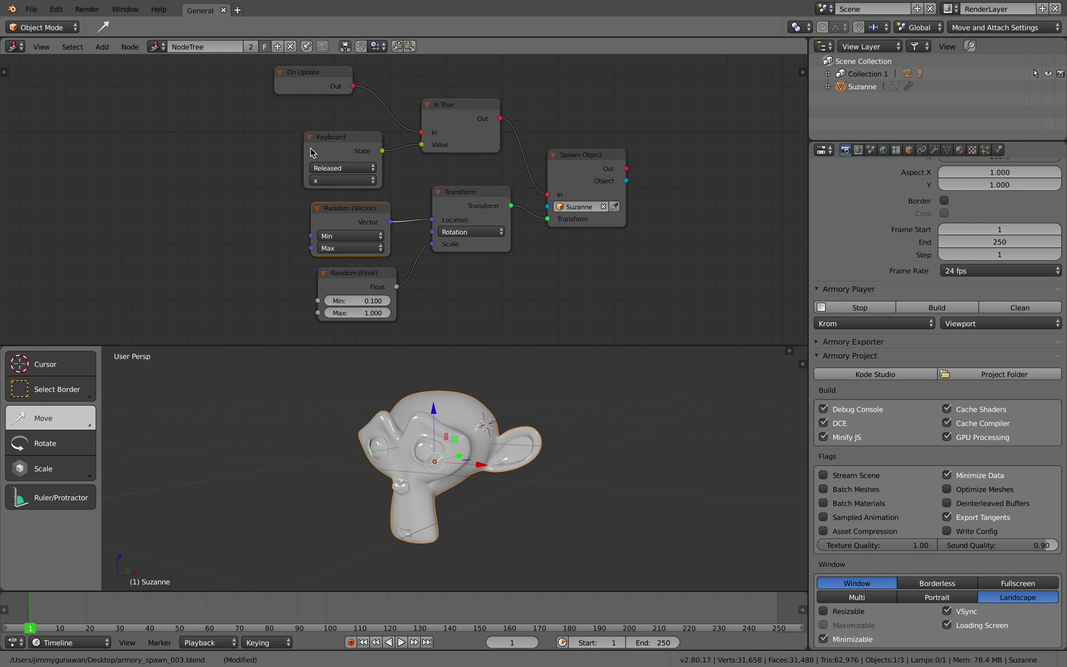
# Step: Tidy the layout of the Keyboard, On Update, Is True and Spawn Object nodes and save over armory_spawn_003.blend
pyautogui.moveTo(339, 138); pyautogui.dragTo(326, 123)
pyautogui.click(333, 156)
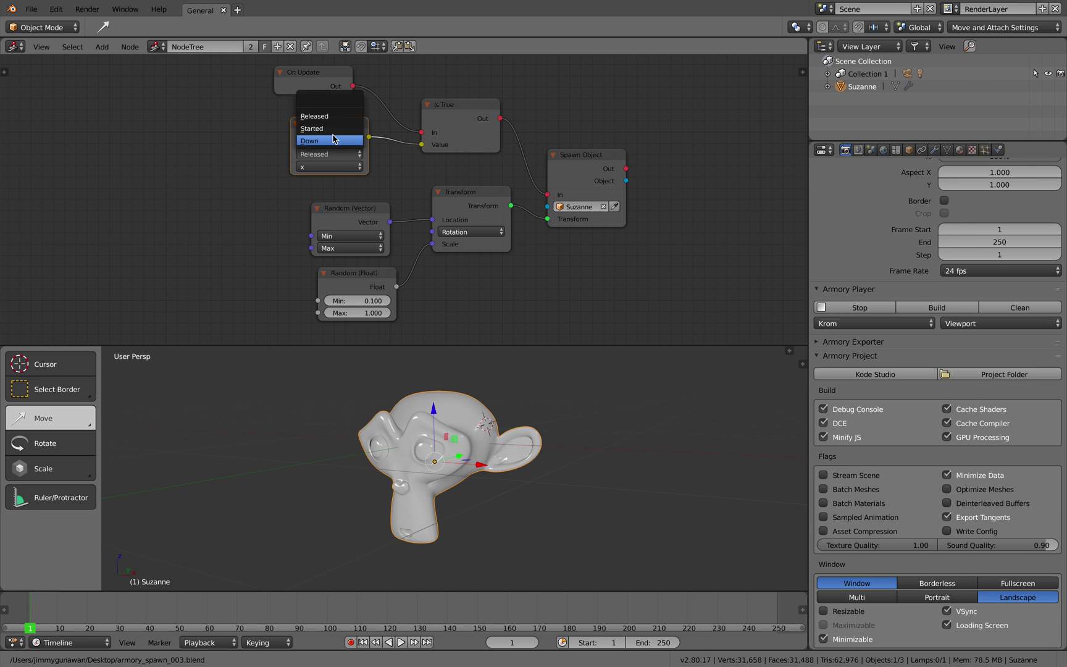
pyautogui.moveTo(312, 88); pyautogui.dragTo(325, 143)
pyautogui.moveTo(469, 138); pyautogui.dragTo(470, 132)
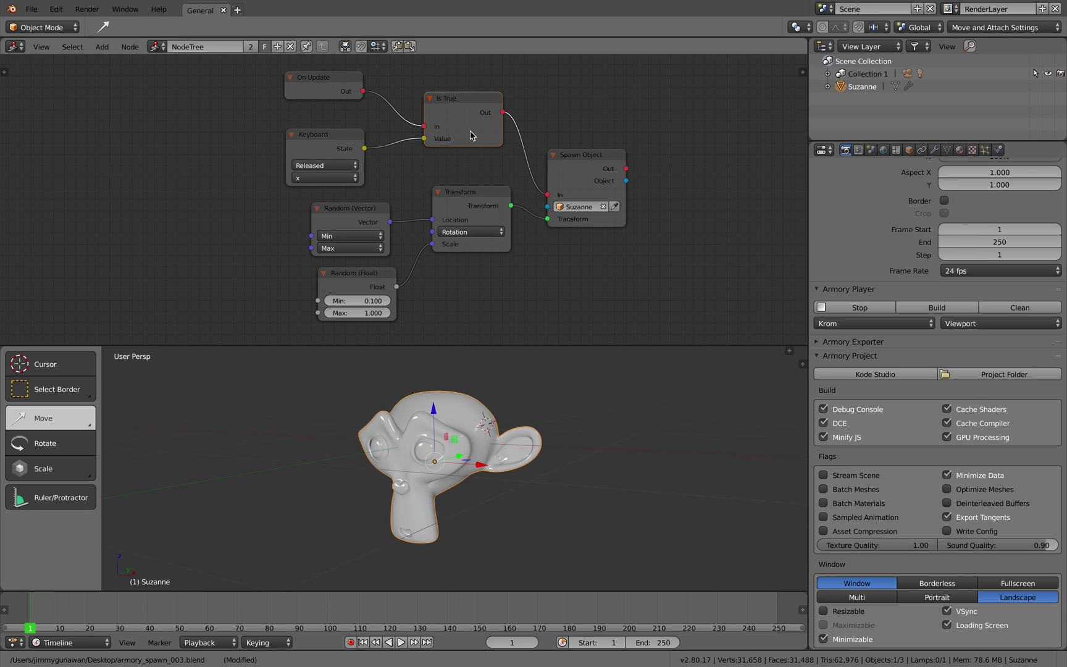
pyautogui.moveTo(583, 162); pyautogui.dragTo(602, 164)
pyautogui.hotkey('ctrl', 's')
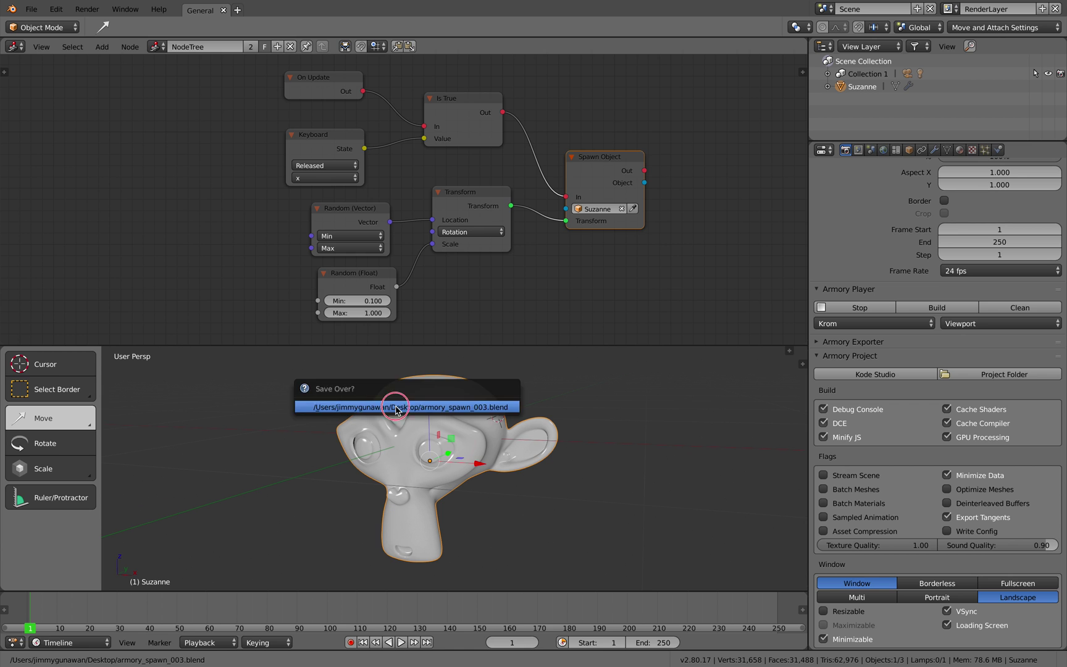
pyautogui.click(396, 407)
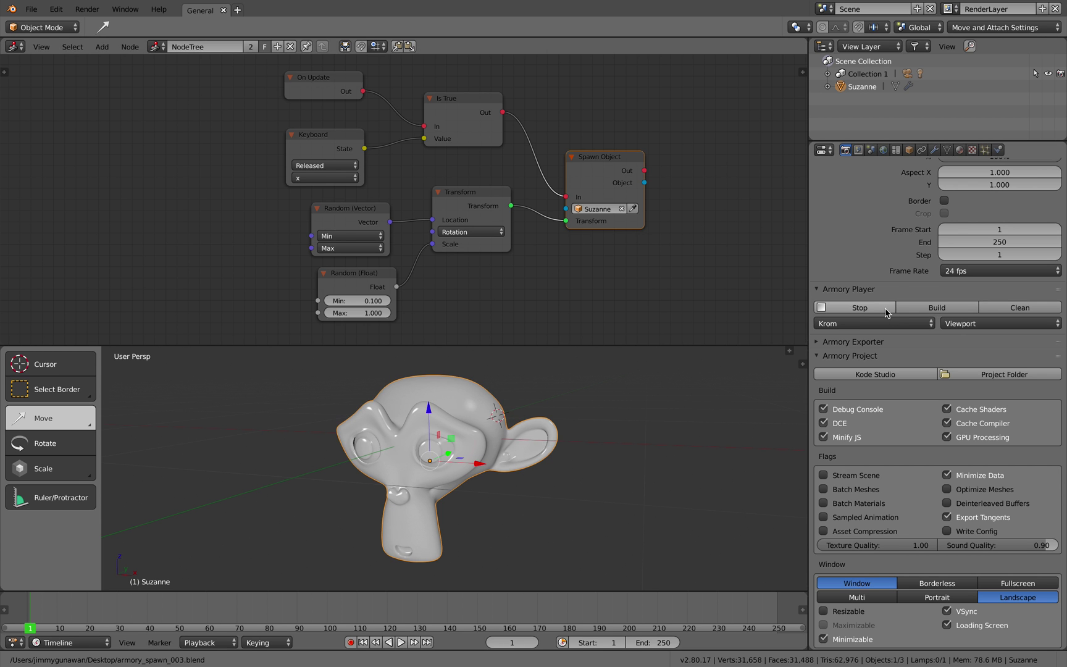
# Step: Switch to the Krom player and test the revised setup, moving the camera back and orbiting around Suzanne
pyautogui.hotkey('ctrl', 'Left')
pyautogui.hotkey('ctrl', 'Right')
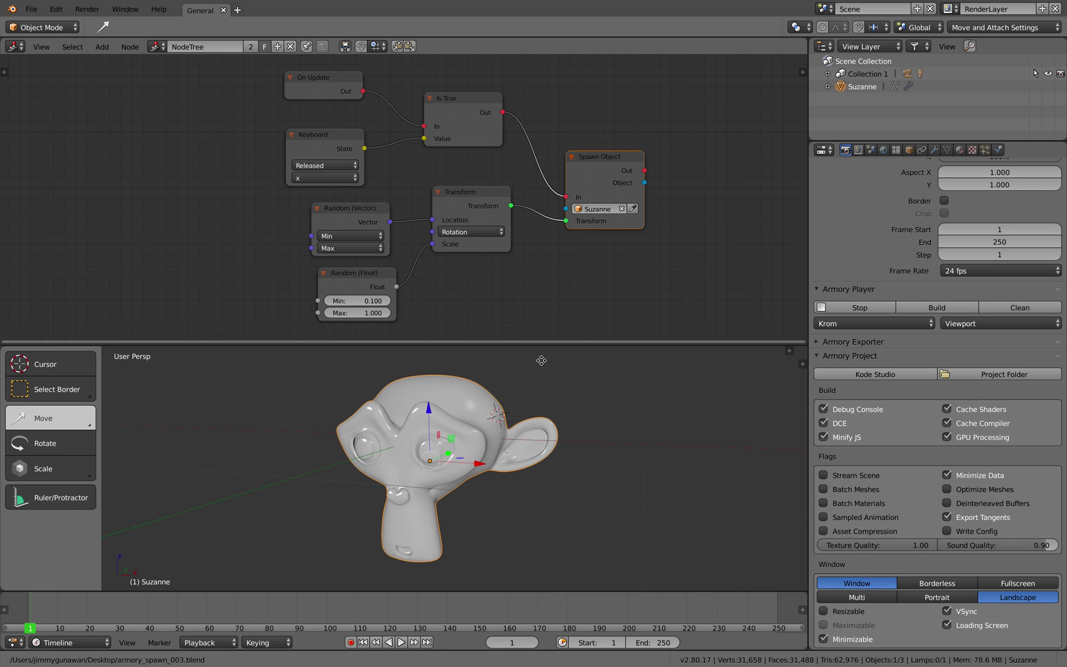
pyautogui.moveTo(507, 375); pyautogui.dragTo(539, 388, button='middle')
pyautogui.scroll(-2, 489, 285)
pyautogui.moveTo(481, 363); pyautogui.dragTo(513, 365, button='middle')
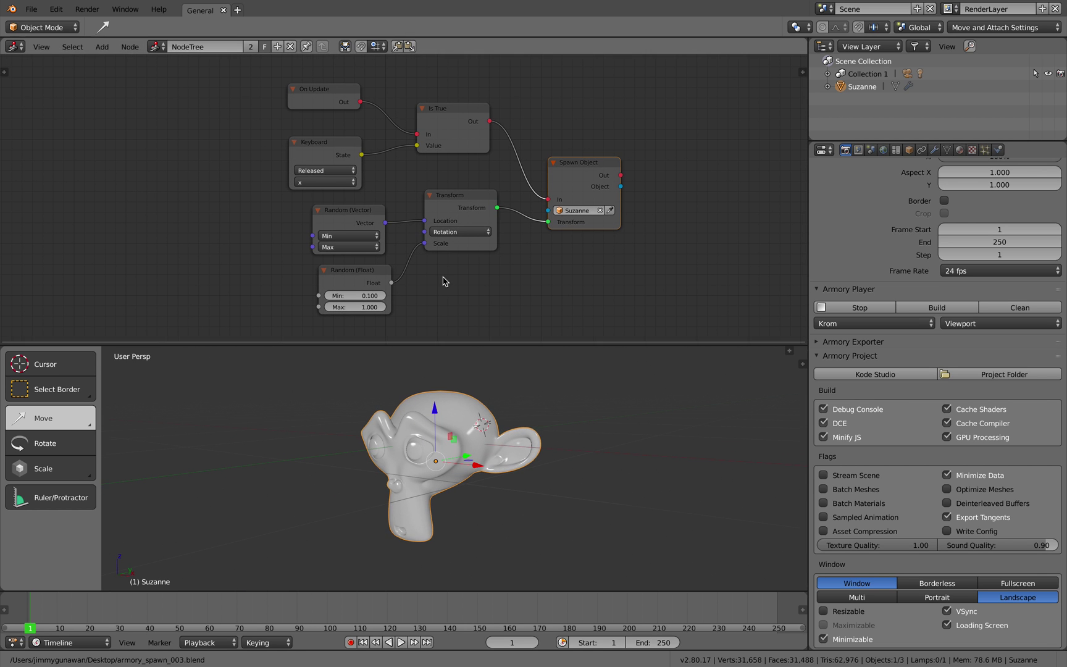
pyautogui.hotkey('ctrl', 'Left')
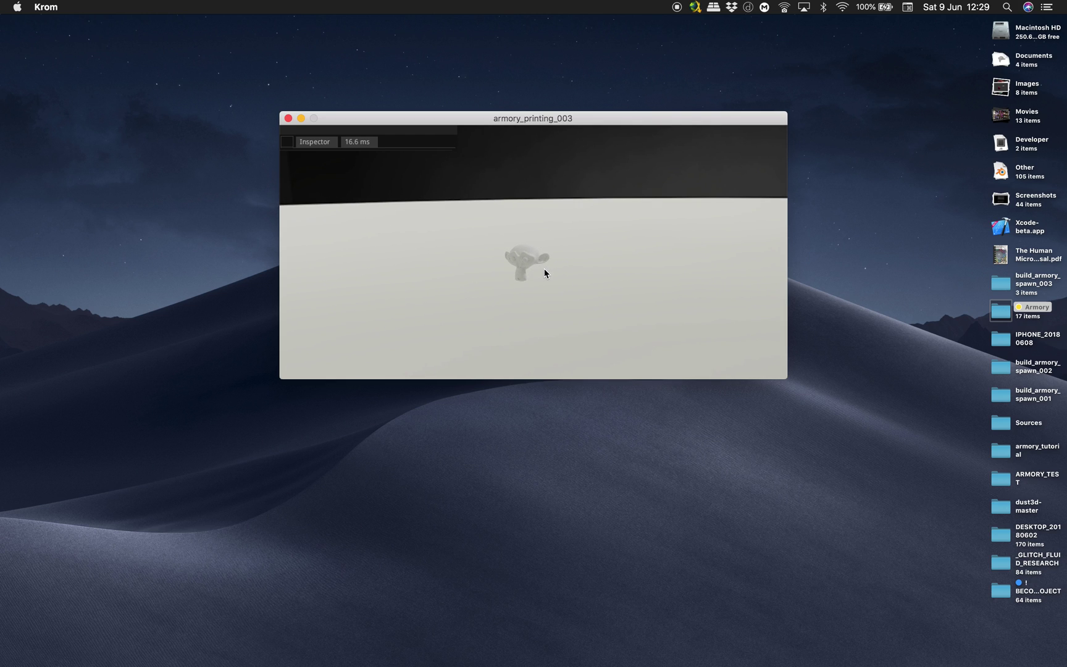
pyautogui.press('s')
pyautogui.moveTo(552, 271); pyautogui.dragTo(586, 282)
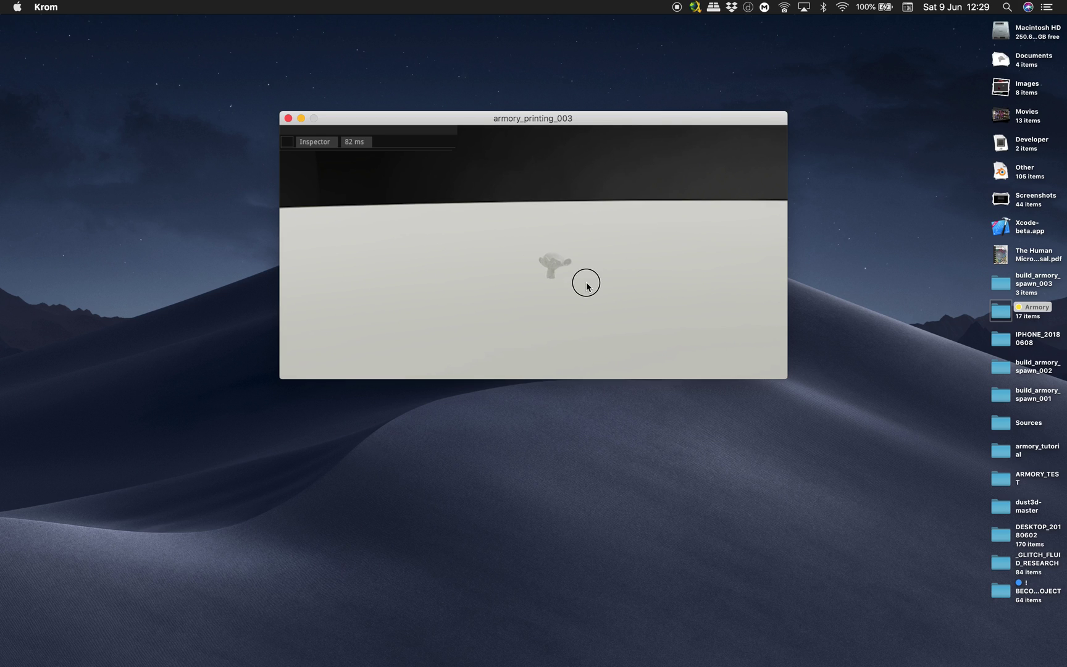
# Step: Move the camera toward Suzanne in the Krom player, orbit around it and close the player window
pyautogui.press('w')
pyautogui.press('w')
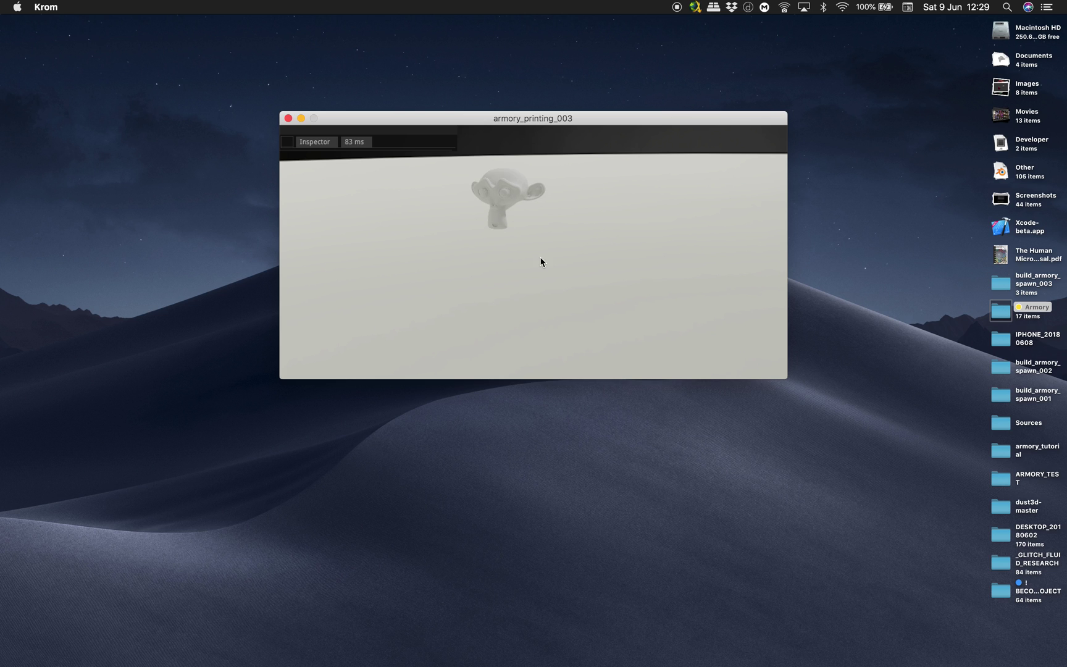
pyautogui.moveTo(506, 210)
pyautogui.mouseDown()
pyautogui.moveTo(493, 192)
pyautogui.moveTo(499, 199)
pyautogui.mouseUp()
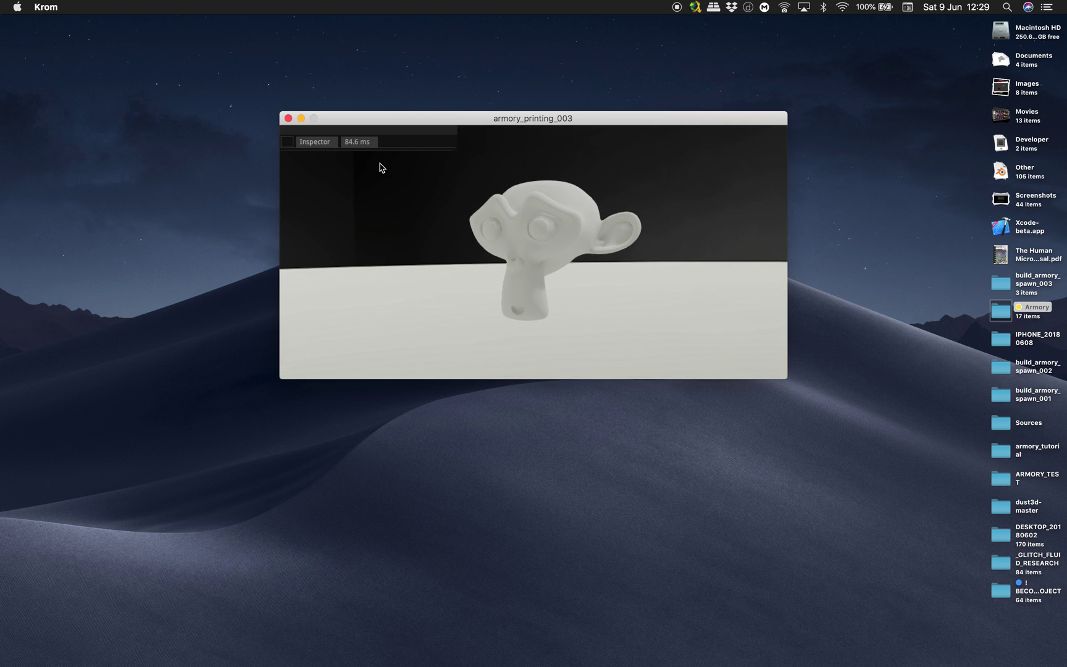
pyautogui.click(288, 118)
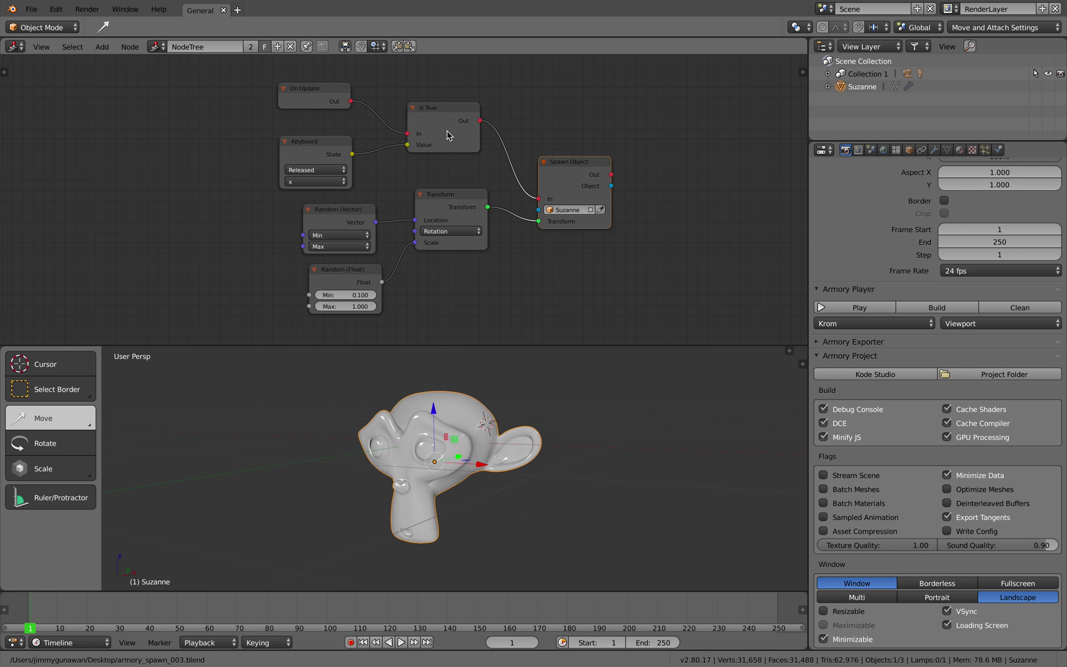
# Step: Reopen armory_spawn_003.blend from the recent files, discarding the unsaved node adjustment
pyautogui.moveTo(447, 135); pyautogui.dragTo(446, 138)
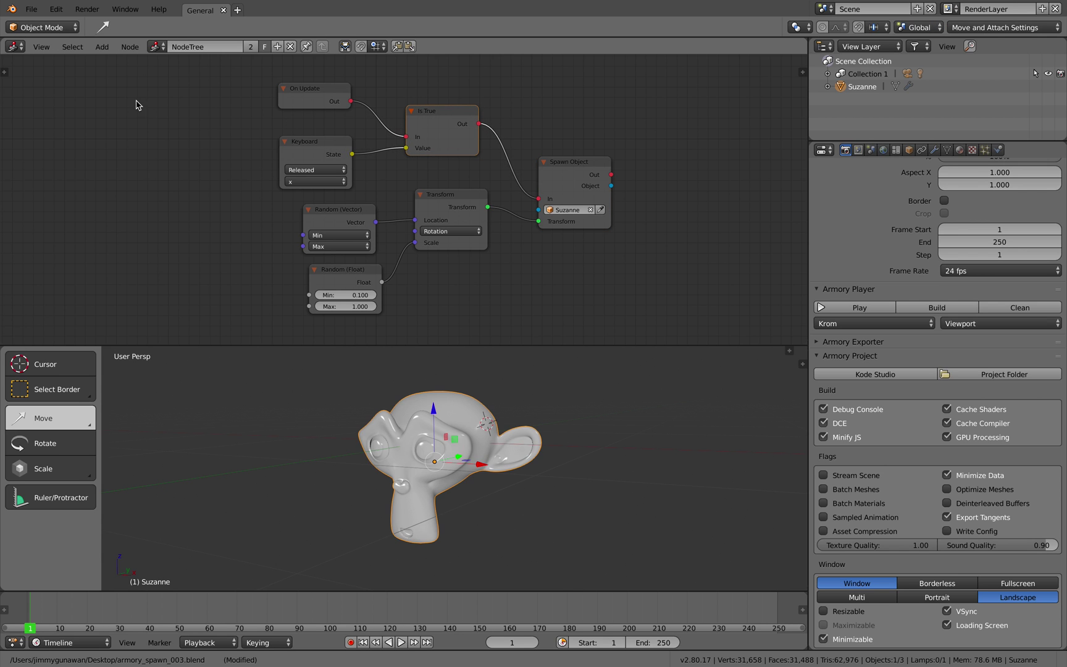
pyautogui.click(335, 280)
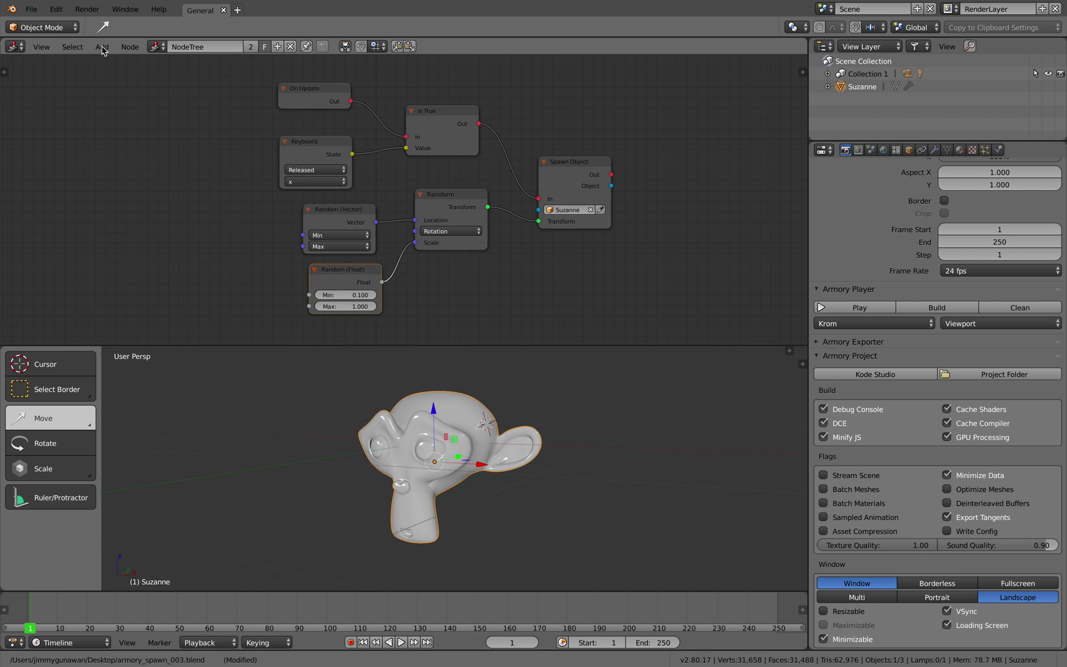
pyautogui.click(31, 8)
pyautogui.moveTo(74, 52)
pyautogui.click(186, 49)
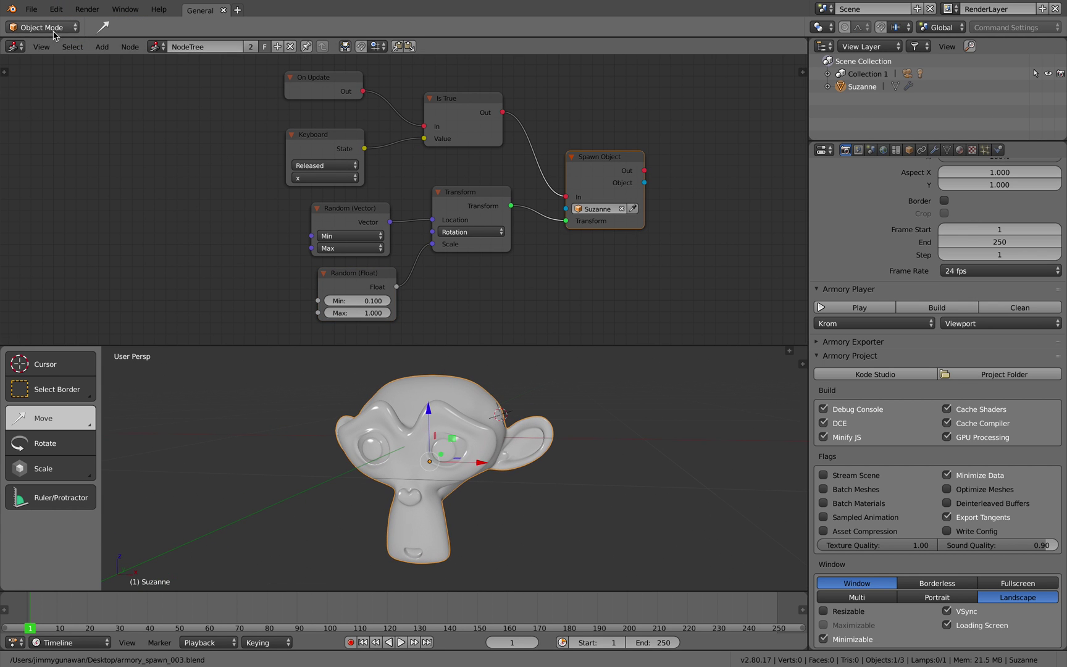
# Step: Save the file on the Desktop under the incremented name armory_spawn_004.blend
pyautogui.click(31, 8)
pyautogui.click(80, 119)
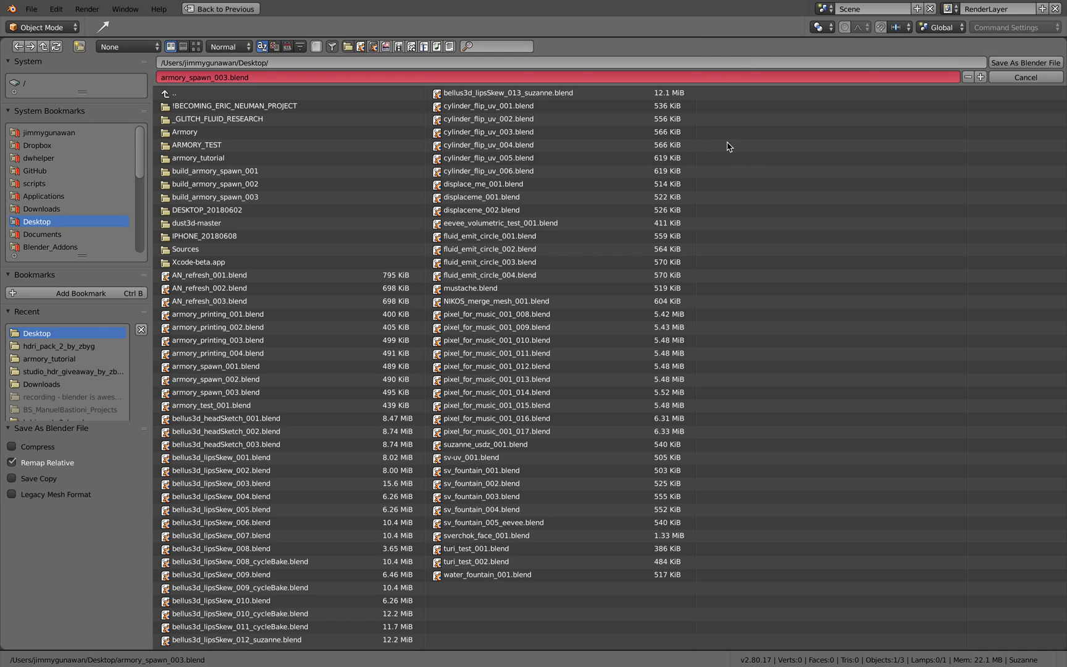
pyautogui.click(981, 78)
pyautogui.press('Return')
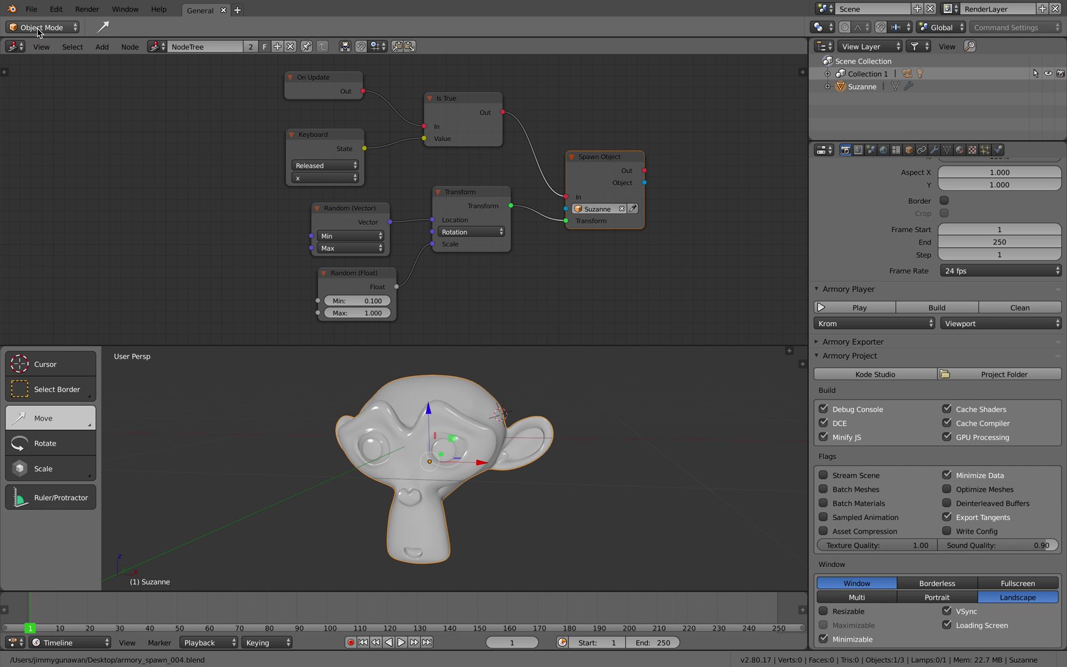
# Step: Open the earlier version armory_spawn_002.blend from the Desktop
pyautogui.click(31, 9)
pyautogui.click(44, 37)
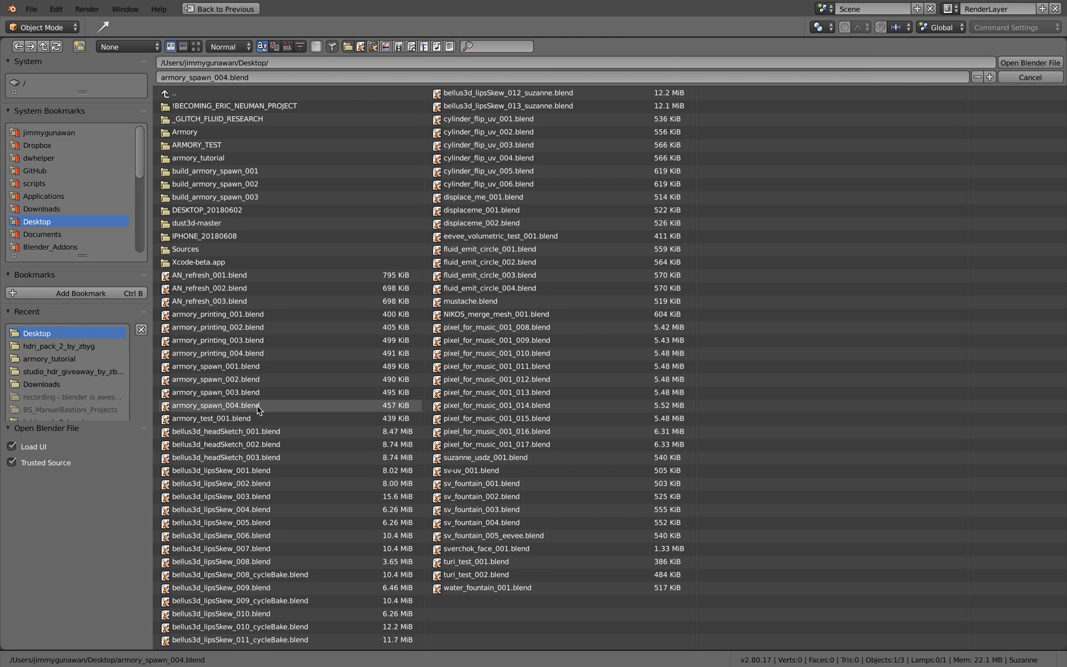
pyautogui.doubleClick(250, 379)
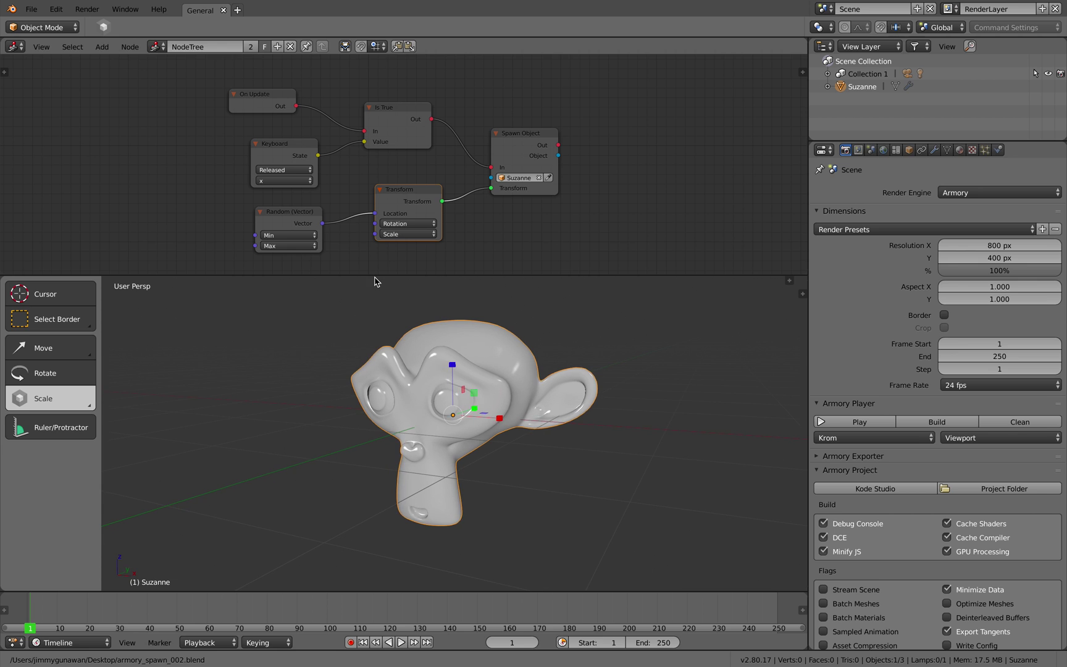
# Step: Save the opened earlier version on the Desktop as armory_spawn_005.blend
pyautogui.click(42, 47)
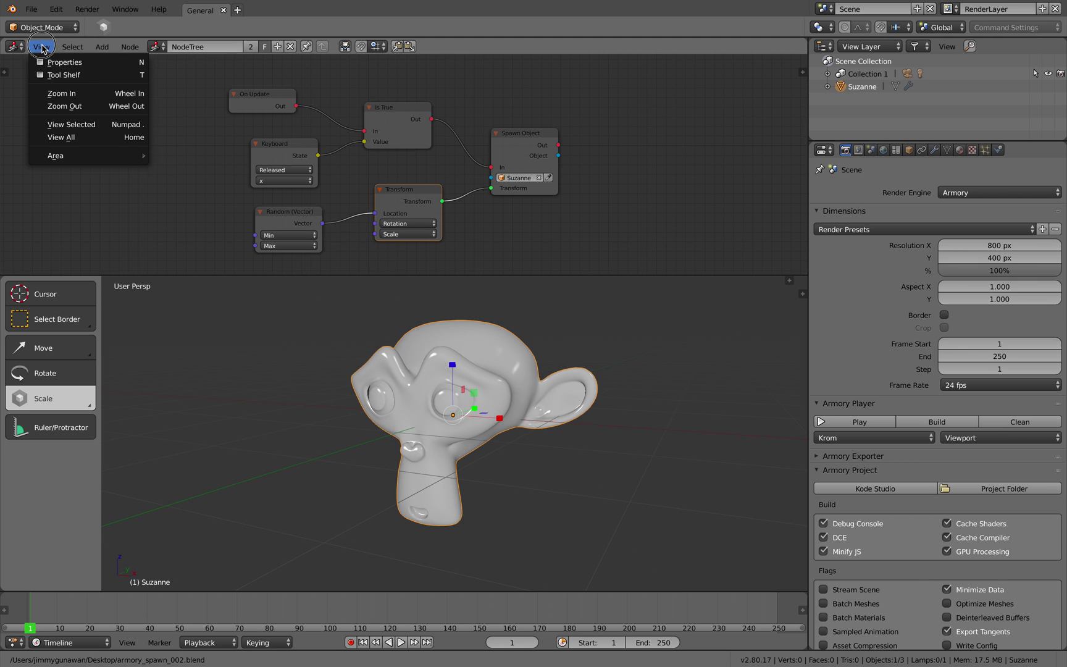
pyautogui.click(30, 9)
pyautogui.click(62, 118)
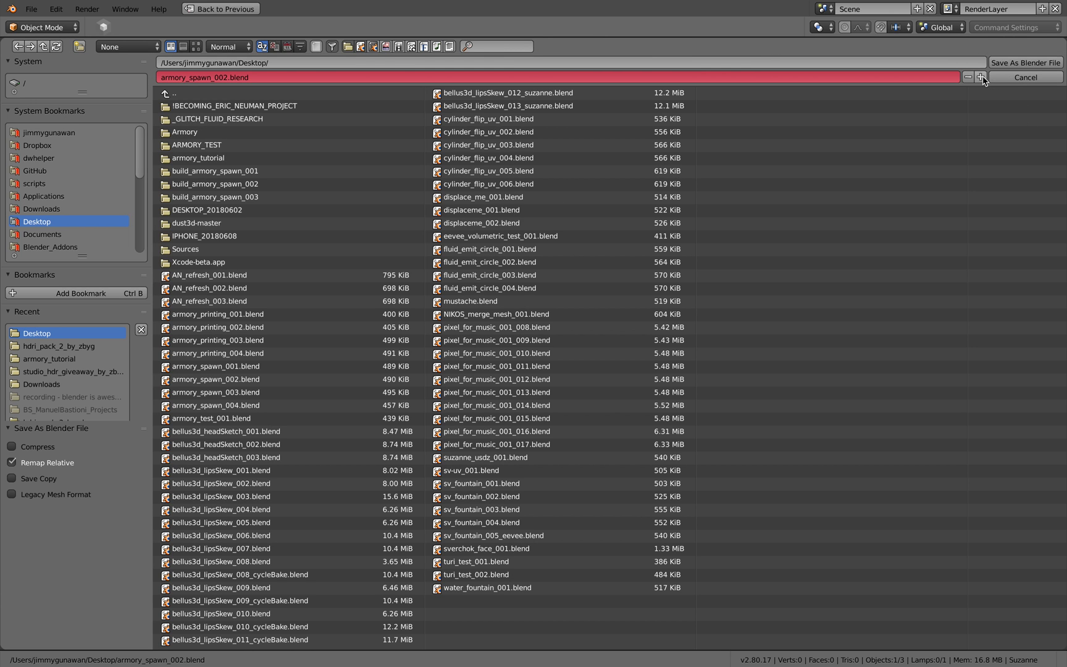
pyautogui.click(981, 77)
pyautogui.click(1001, 63)
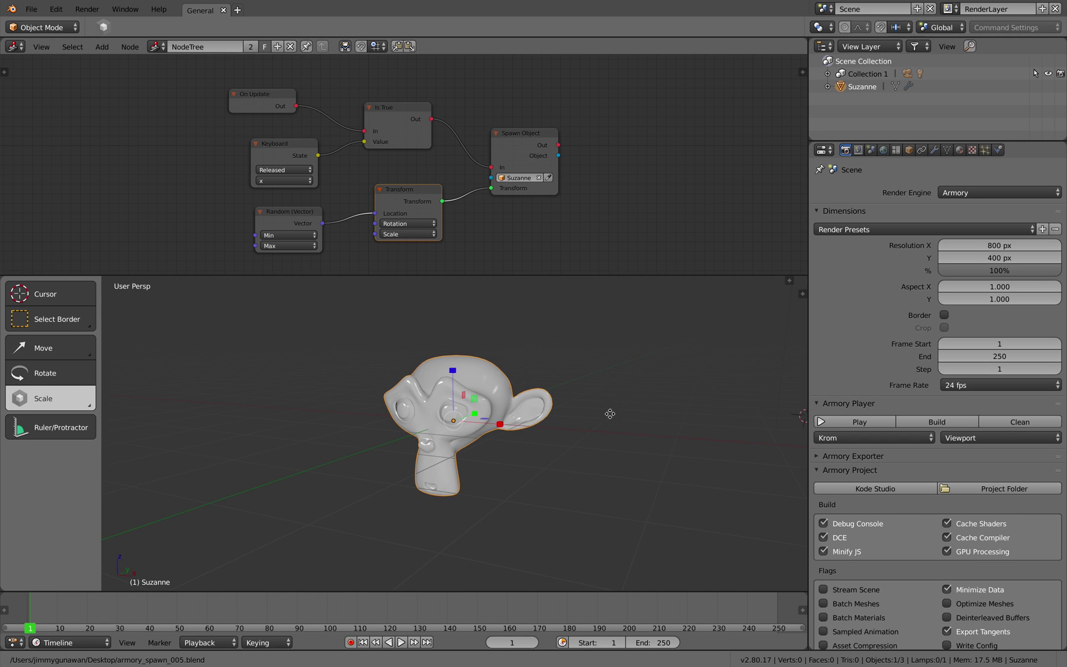
# Step: Move the Random (Vector) node up, close beneath the Keyboard node
pyautogui.moveTo(449, 252); pyautogui.dragTo(451, 226, button='middle')
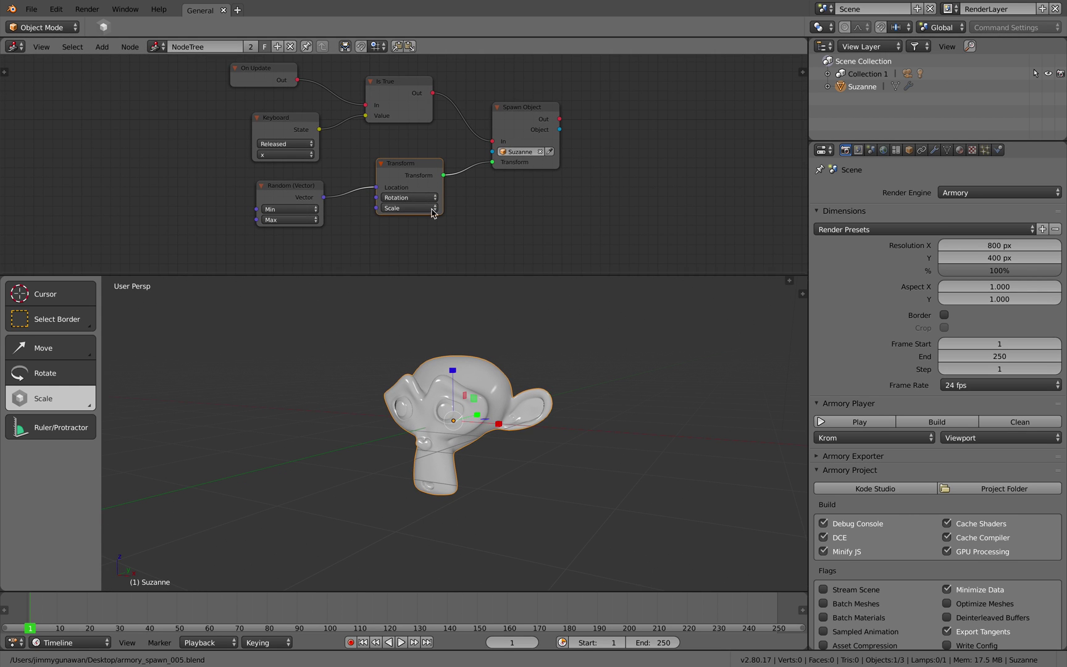
pyautogui.moveTo(296, 189); pyautogui.dragTo(290, 177)
pyautogui.moveTo(298, 210); pyautogui.dragTo(295, 201, button='middle')
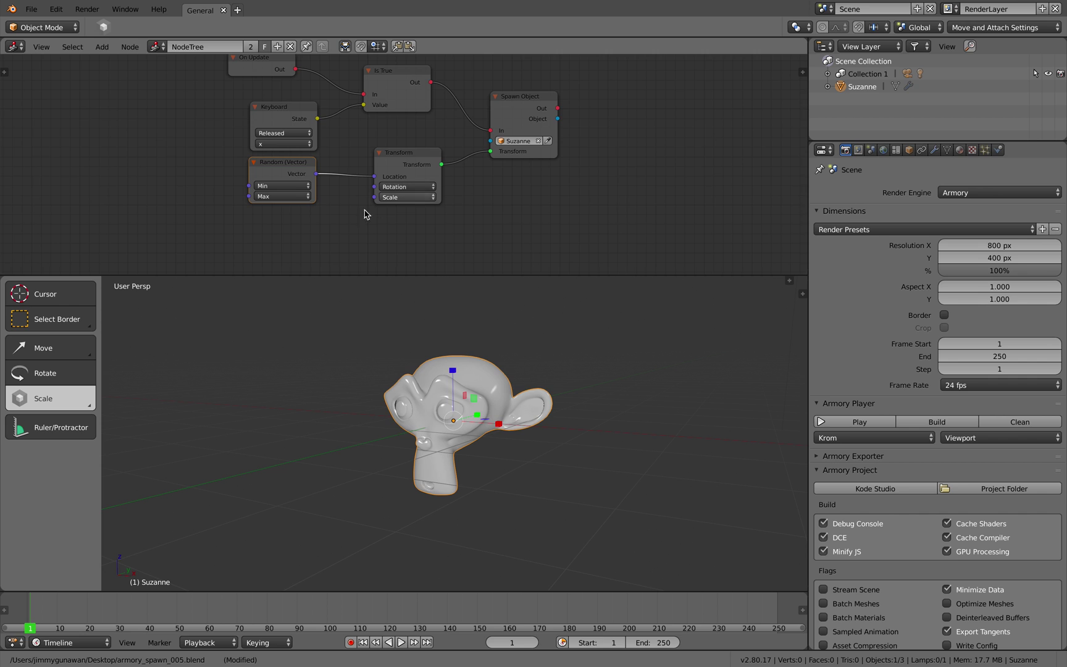
# Step: Add a Random (Float) value node and place it just below the Random (Vector) node
pyautogui.moveTo(367, 227); pyautogui.dragTo(367, 206, button='middle')
pyautogui.hotkey('shift', 'a')
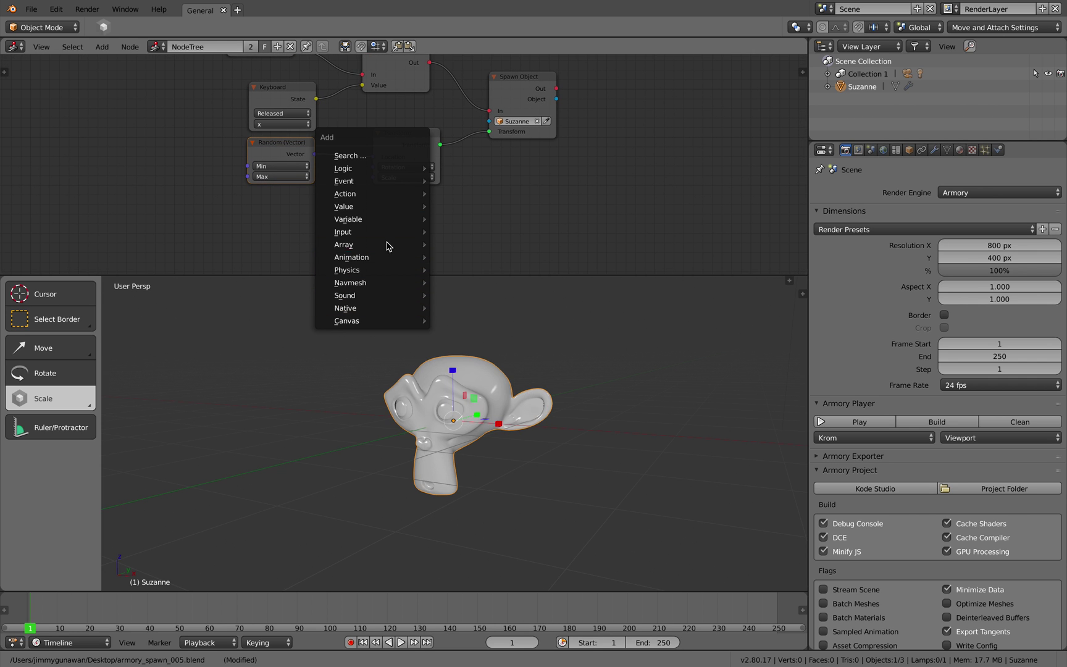
pyautogui.moveTo(389, 211)
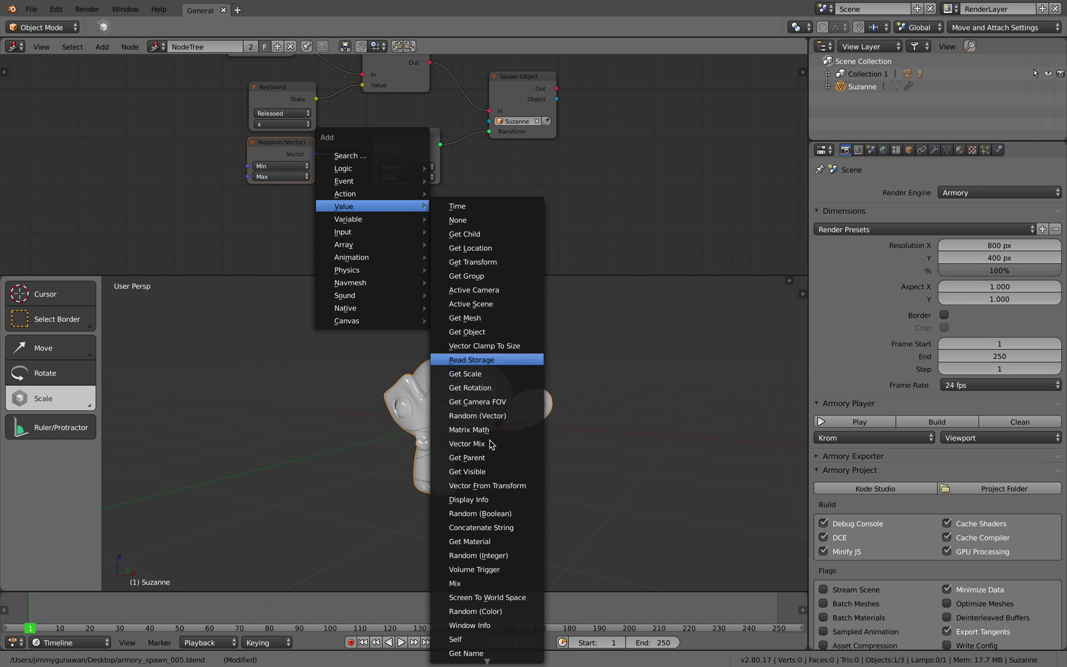
pyautogui.moveTo(481, 663)
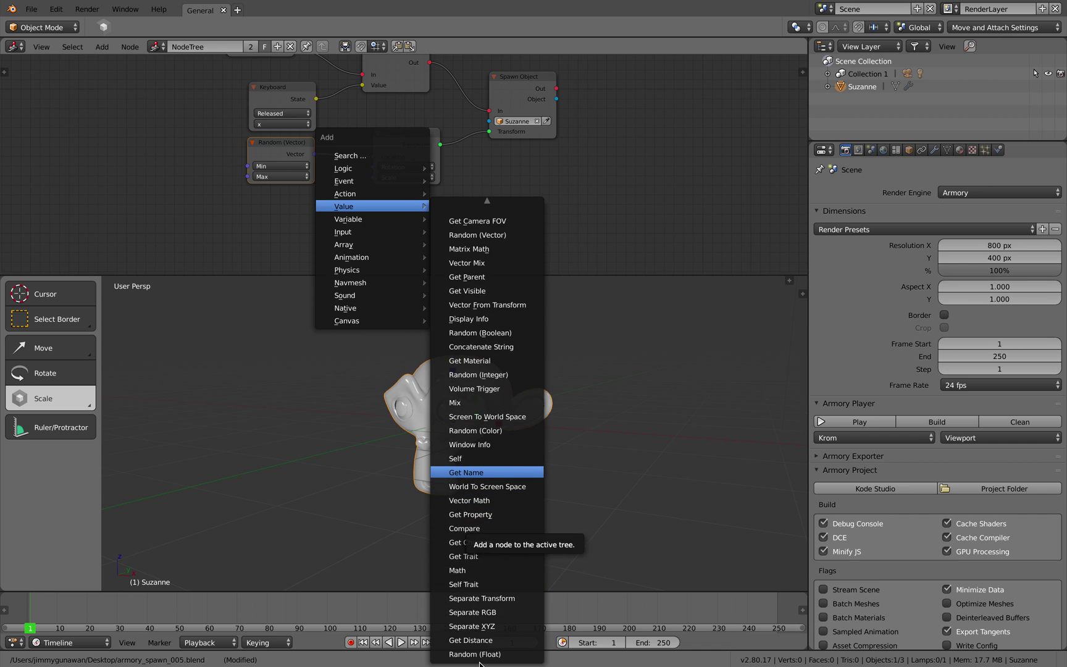
pyautogui.click(480, 655)
pyautogui.click(263, 211)
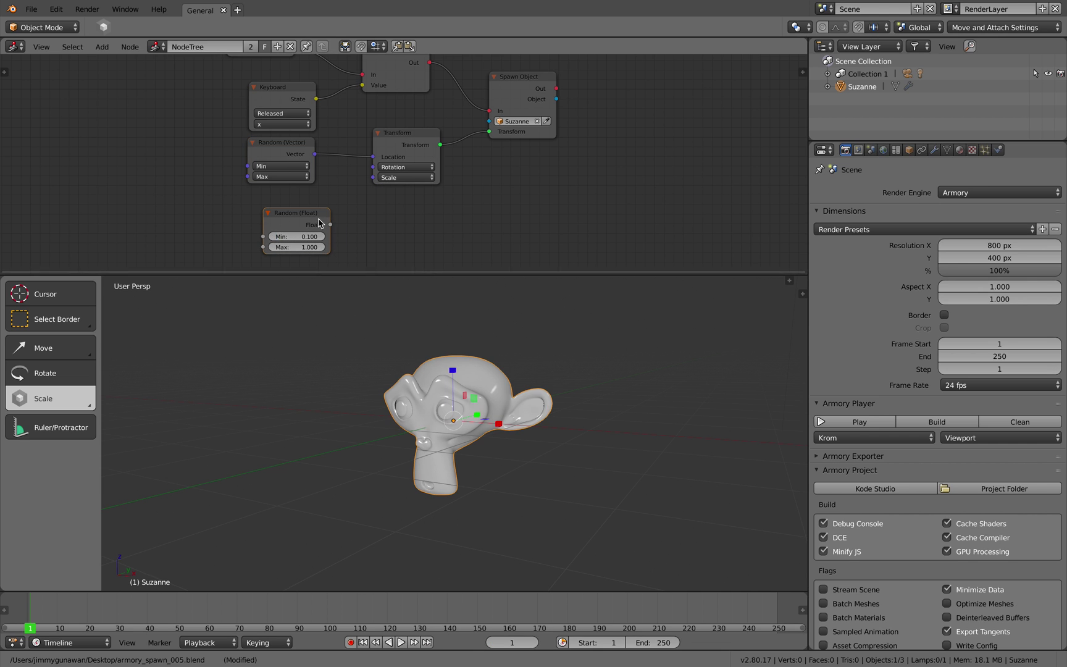
pyautogui.press('g')
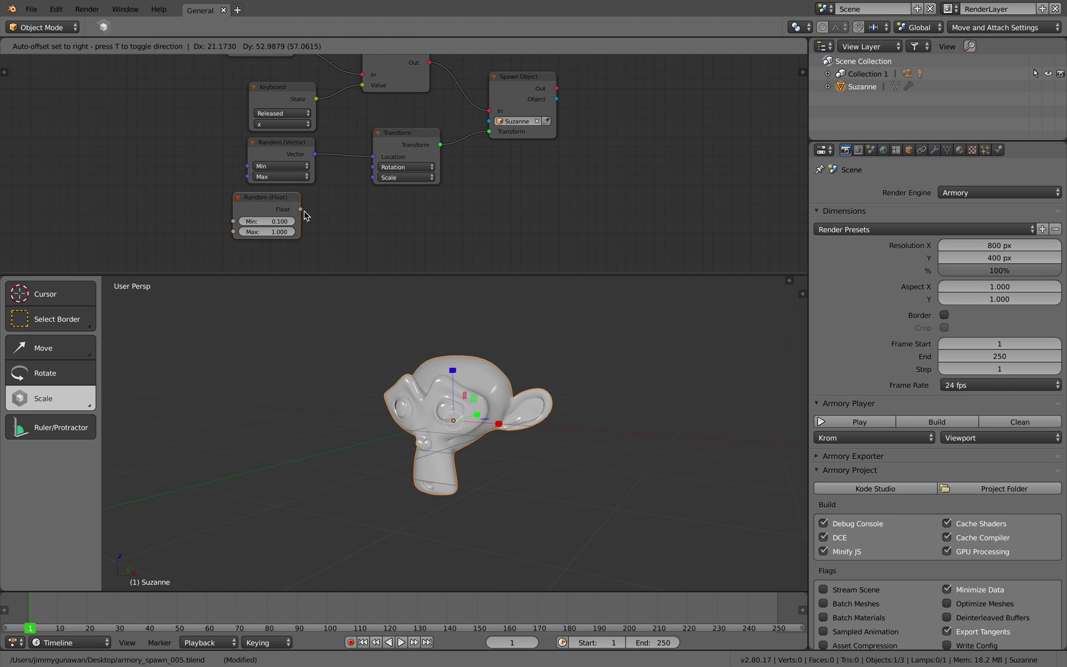
pyautogui.click(304, 215)
# Step: Try linking the Random (Float) output directly to the Transform node's Scale input, detach that link and save the file
pyautogui.moveTo(301, 210); pyautogui.dragTo(371, 184)
pyautogui.moveTo(288, 203); pyautogui.dragTo(282, 206)
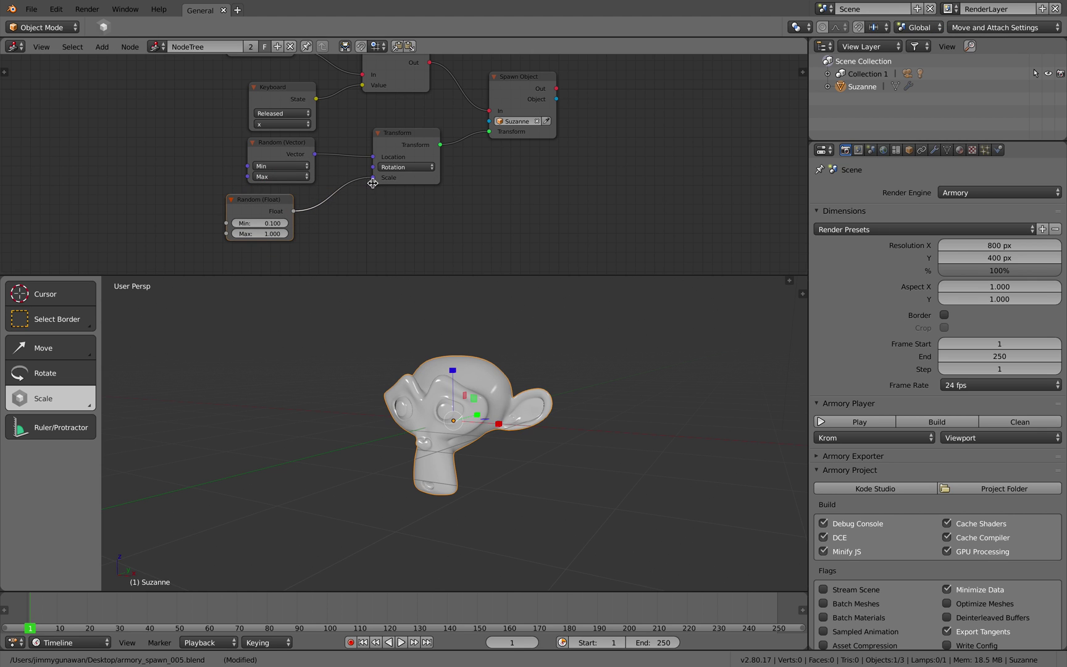
pyautogui.moveTo(373, 183)
pyautogui.mouseDown()
pyautogui.moveTo(341, 185)
pyautogui.moveTo(416, 167)
pyautogui.moveTo(365, 193)
pyautogui.mouseUp()
pyautogui.hotkey('ctrl', 's')
pyautogui.click(365, 195)
# Step: Add a Vector node and place it to the right of the Random (Float) node
pyautogui.scroll(3, 398, 186)
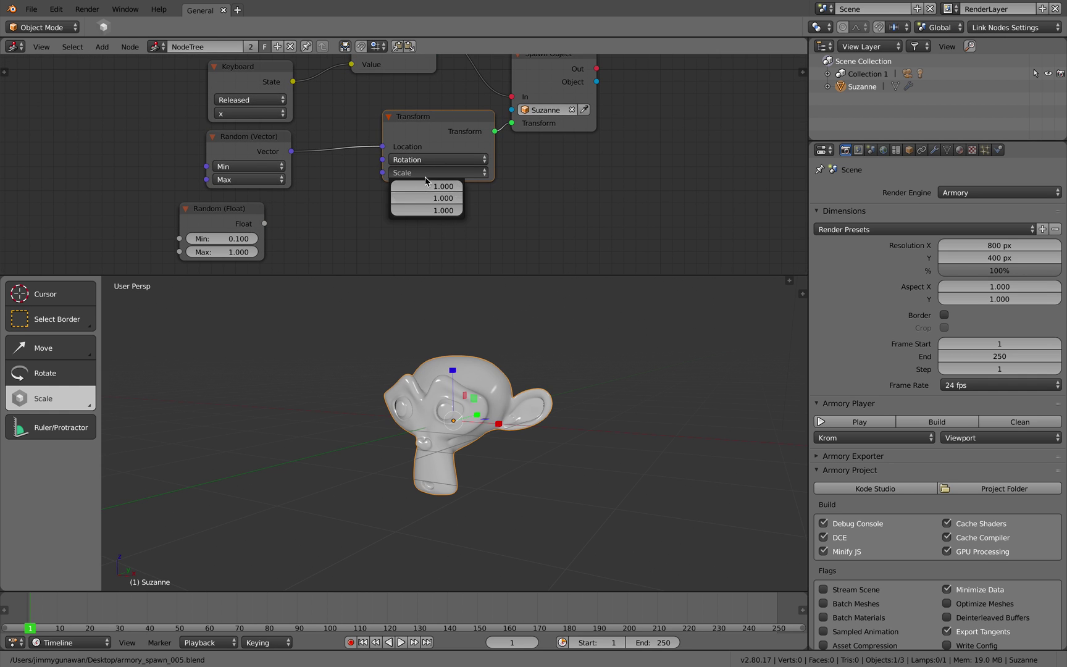
pyautogui.hotkey('shift', 'a')
pyautogui.moveTo(368, 180)
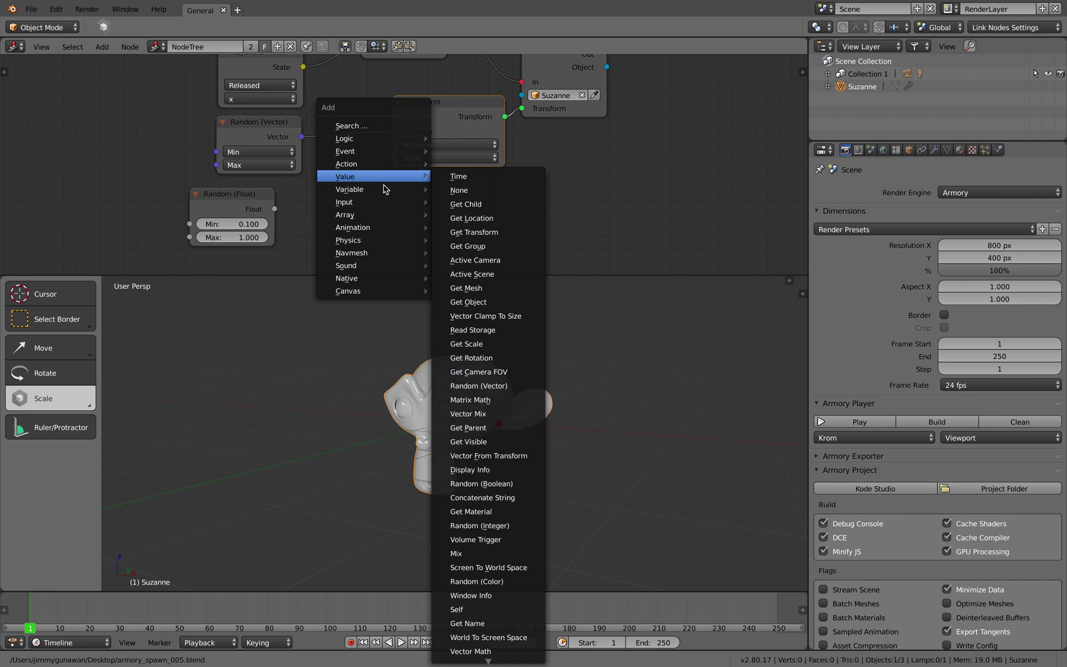
pyautogui.click(457, 191)
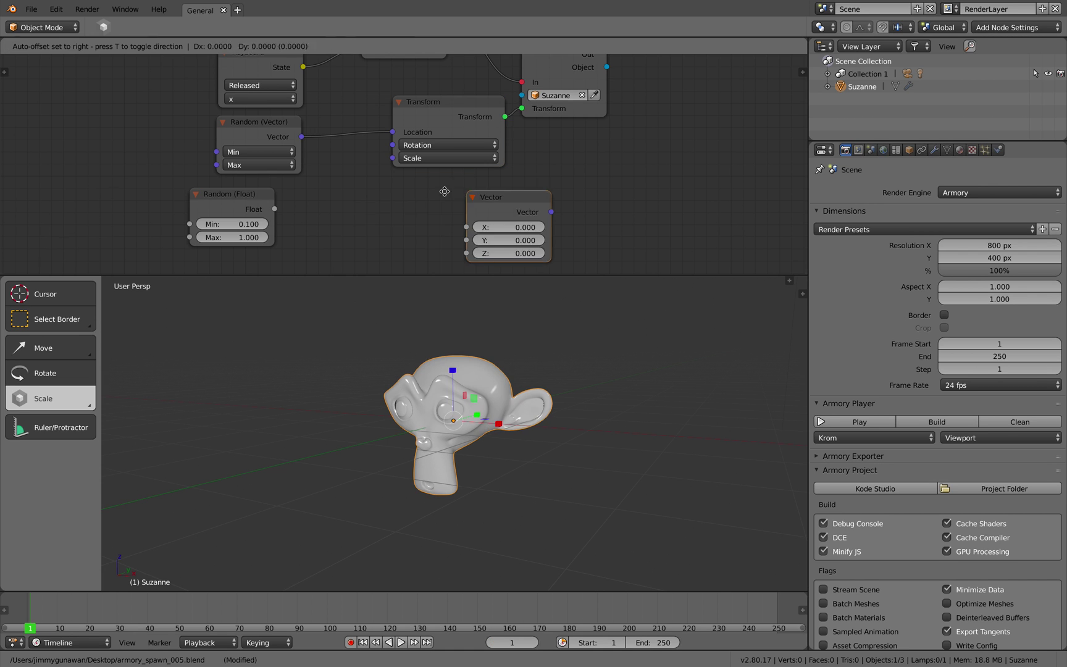
pyautogui.click(295, 178)
# Step: Link the Random (Float) output to the Vector node's X, Y and Z inputs, and the Vector output to the Transform node's Scale
pyautogui.moveTo(276, 210); pyautogui.dragTo(317, 226)
pyautogui.moveTo(275, 210); pyautogui.dragTo(316, 239)
pyautogui.moveTo(355, 194); pyautogui.dragTo(334, 206)
pyautogui.moveTo(379, 208); pyautogui.dragTo(438, 176)
# Step: Shift the Spawn Object node further right of the other nodes and save over armory_spawn_005.blend
pyautogui.scroll(-4, 438, 174)
pyautogui.moveTo(439, 174); pyautogui.dragTo(412, 184, button='middle')
pyautogui.hotkey('ctrl', 's')
pyautogui.click(411, 185)
pyautogui.moveTo(481, 135); pyautogui.dragTo(503, 131)
pyautogui.scroll(-2, 478, 160)
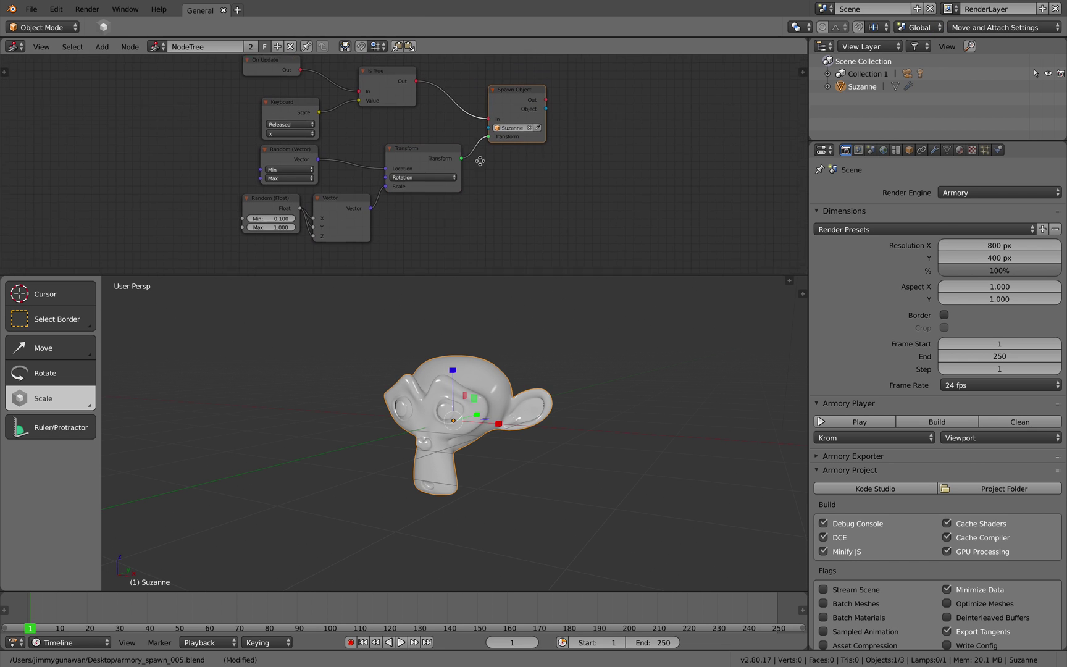
pyautogui.moveTo(478, 159); pyautogui.dragTo(480, 168, button='middle')
pyautogui.hotkey('ctrl', 's')
pyautogui.click(469, 161)
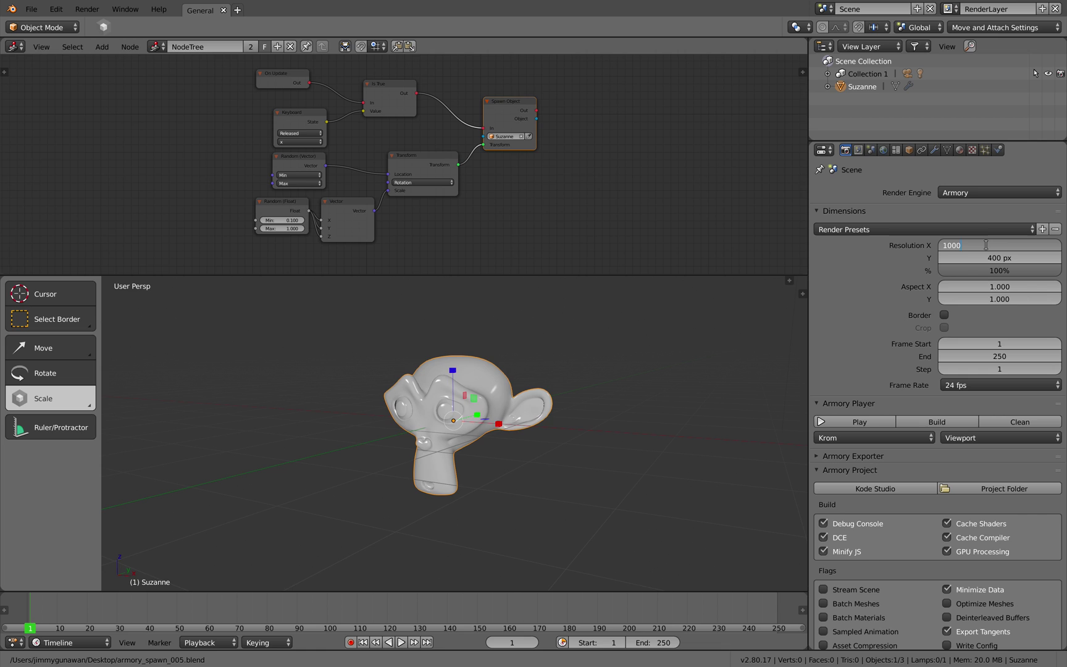
# Step: Save the file, set the render resolution to 1200 × 600 px, and play the scene in the Krom player
pyautogui.hotkey('ctrl', 's')
pyautogui.click(986, 245)
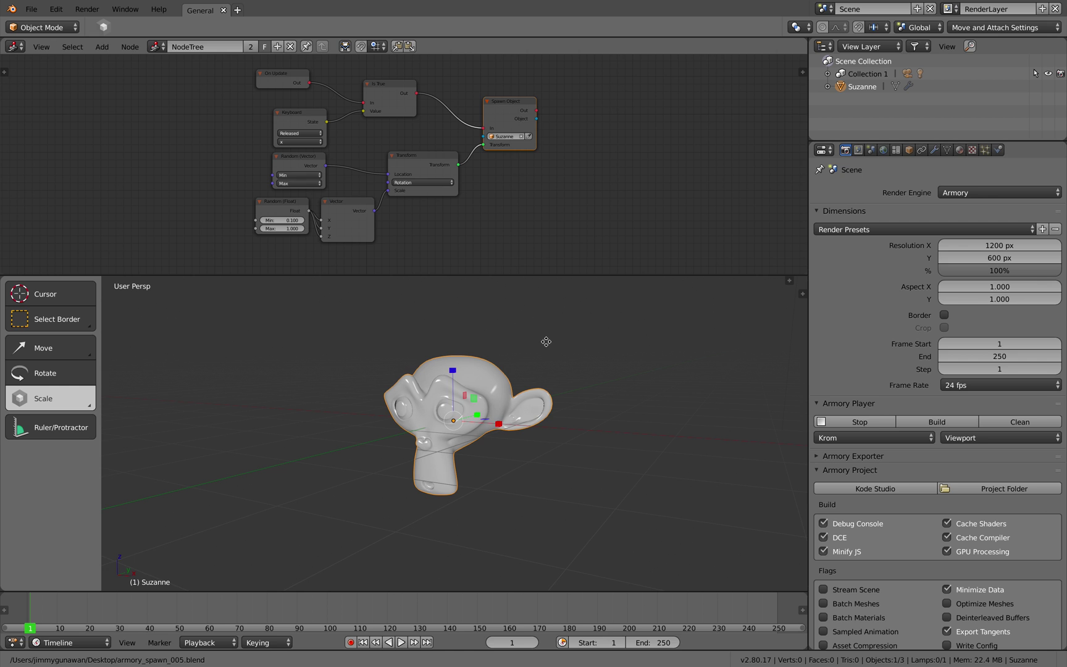
pyautogui.hotkey('ctrl', 'Left')
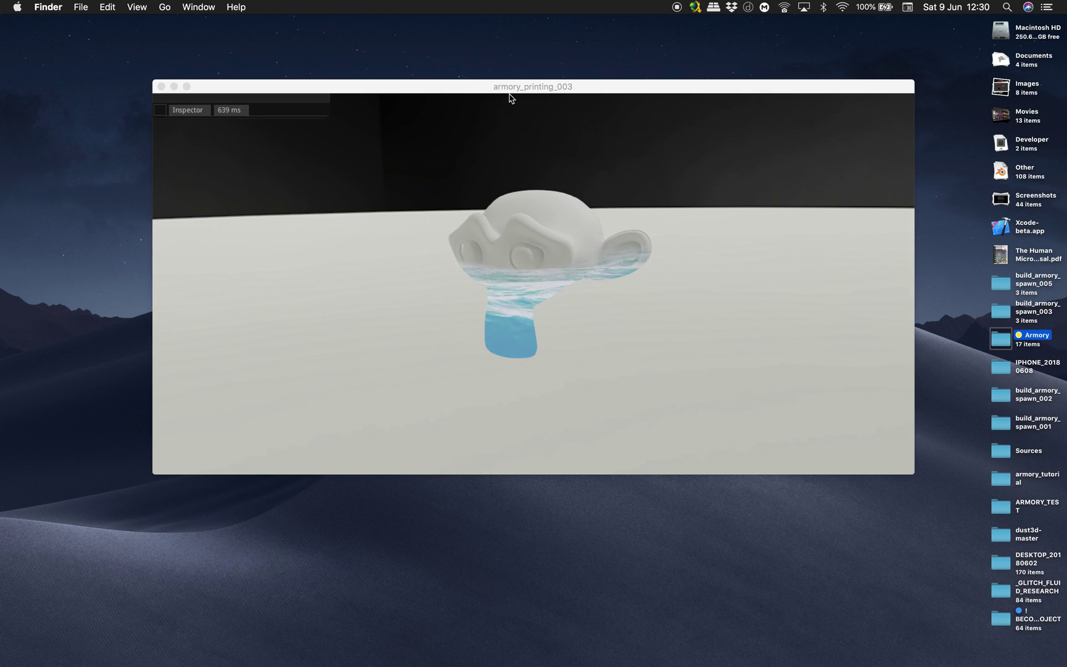
# Step: Reposition the Krom window, test spawning many randomly scaled Suzanne copies while orbiting the view, and close the player
pyautogui.moveTo(510, 89); pyautogui.dragTo(485, 103)
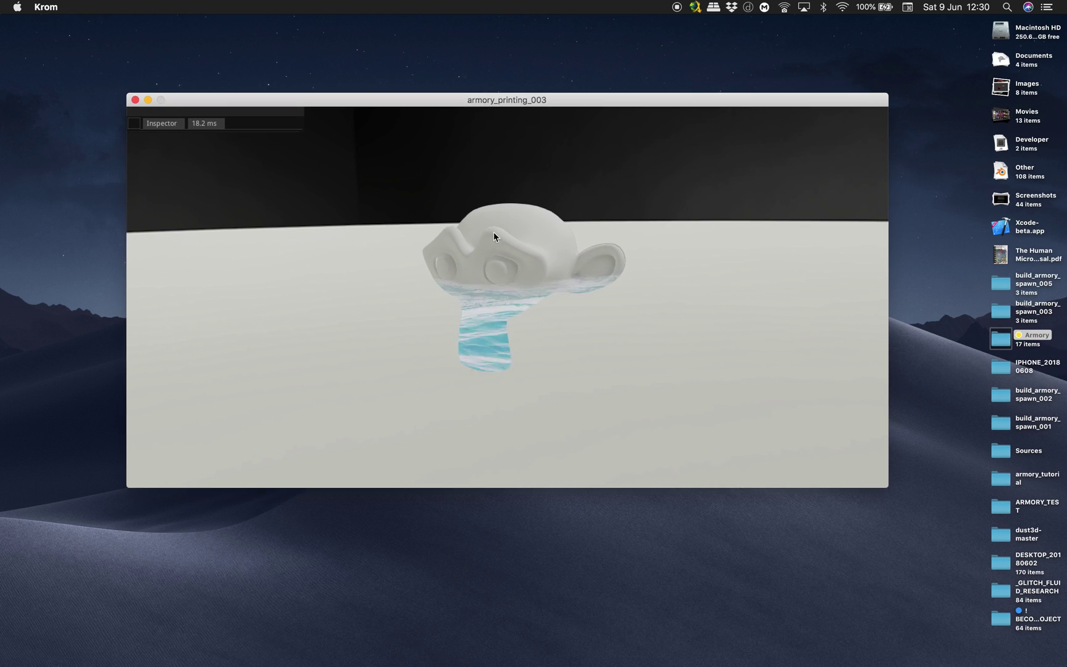
pyautogui.moveTo(493, 234); pyautogui.dragTo(483, 302)
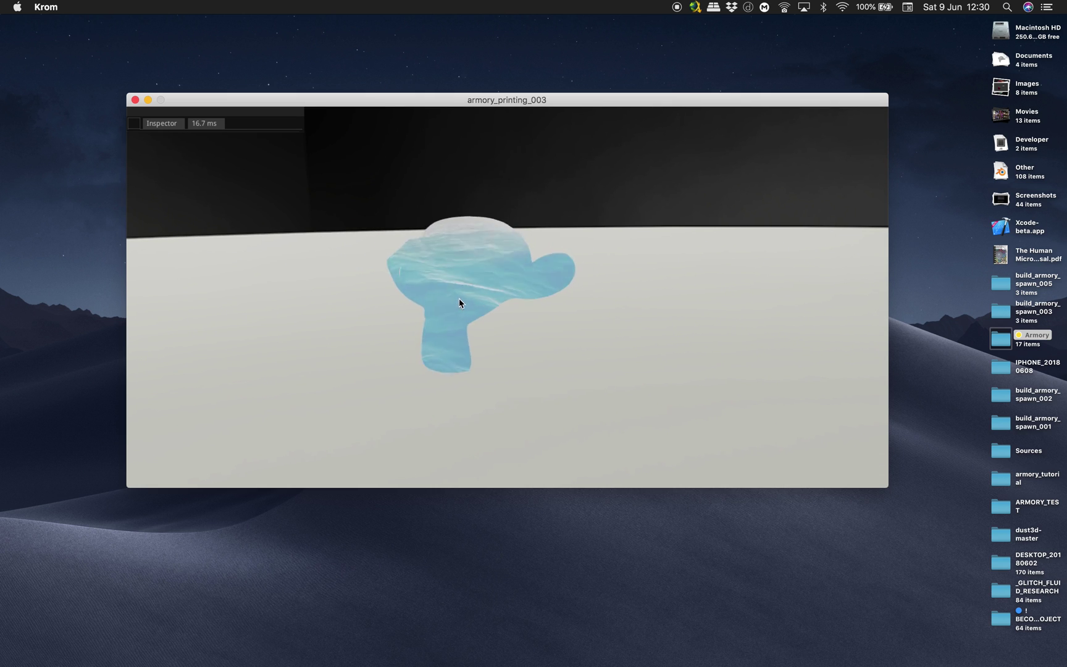
pyautogui.click(461, 299)
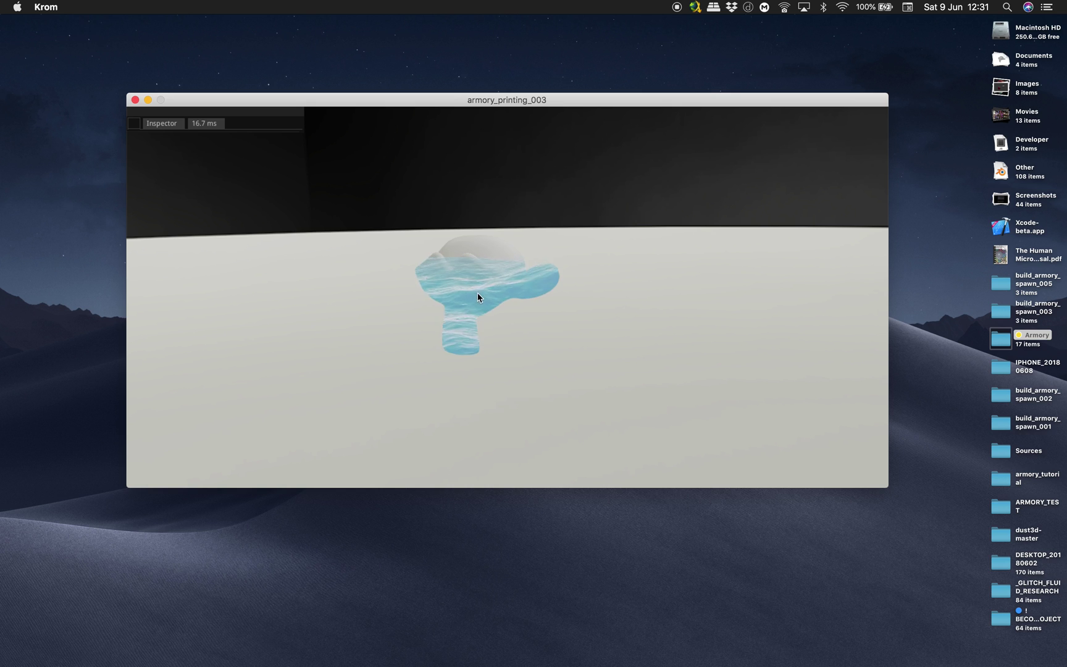
pyautogui.moveTo(497, 299); pyautogui.dragTo(513, 323)
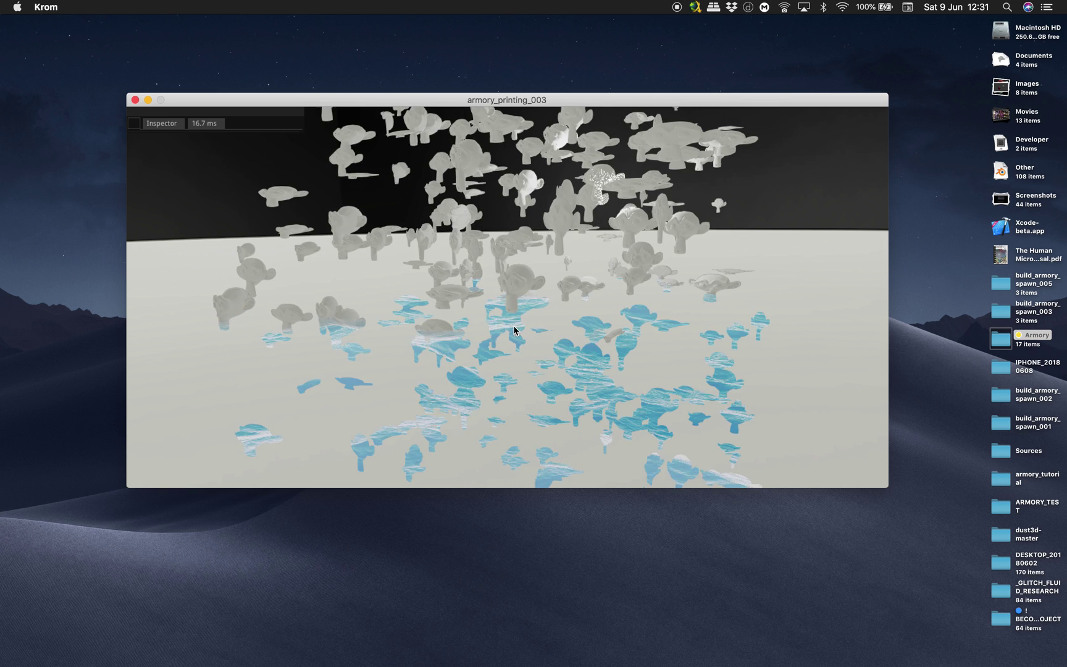
pyautogui.moveTo(514, 331); pyautogui.dragTo(539, 349)
pyautogui.moveTo(450, 353); pyautogui.dragTo(347, 368)
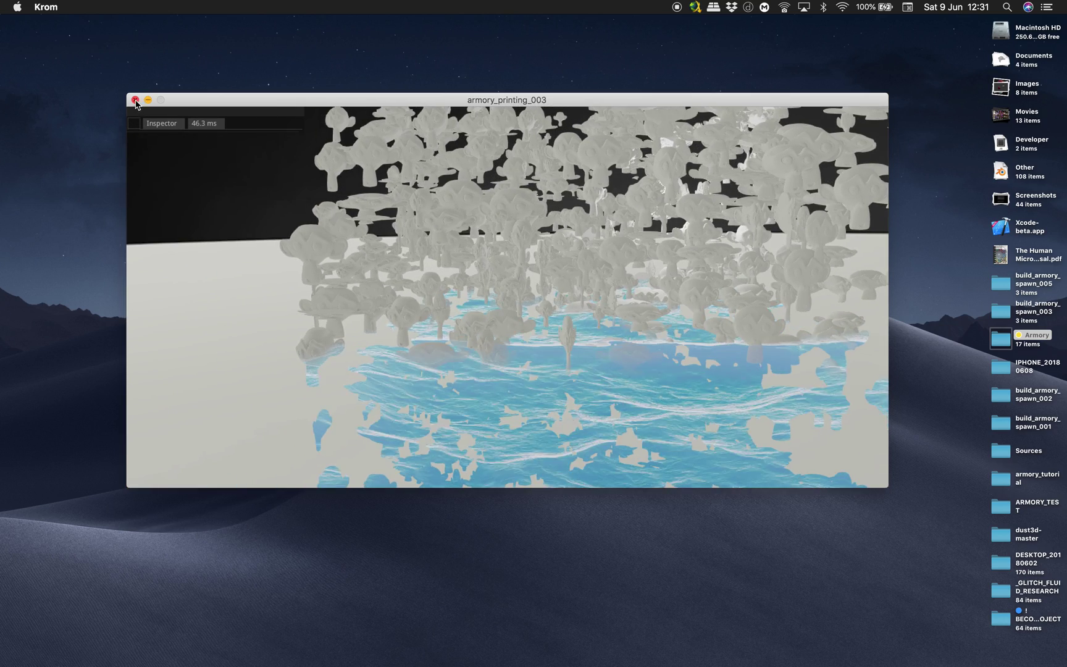
pyautogui.click(135, 100)
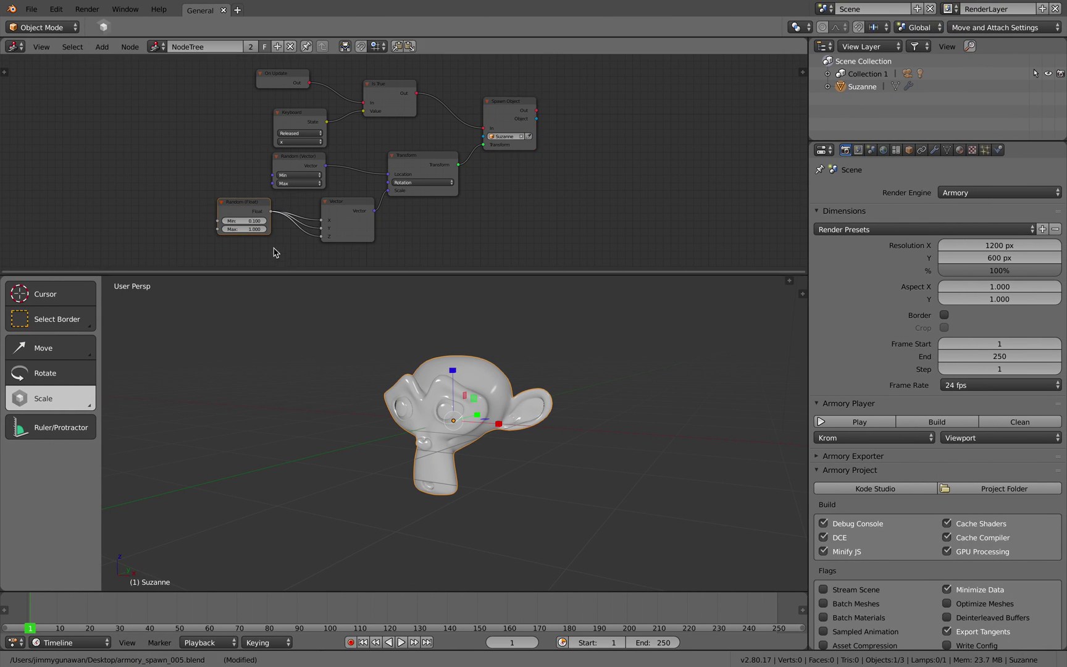
# Step: Enlarge the node editor area to examine the links between the Random (Float) and Vector nodes
pyautogui.moveTo(292, 278); pyautogui.dragTo(285, 324)
pyautogui.scroll(3, 253, 229)
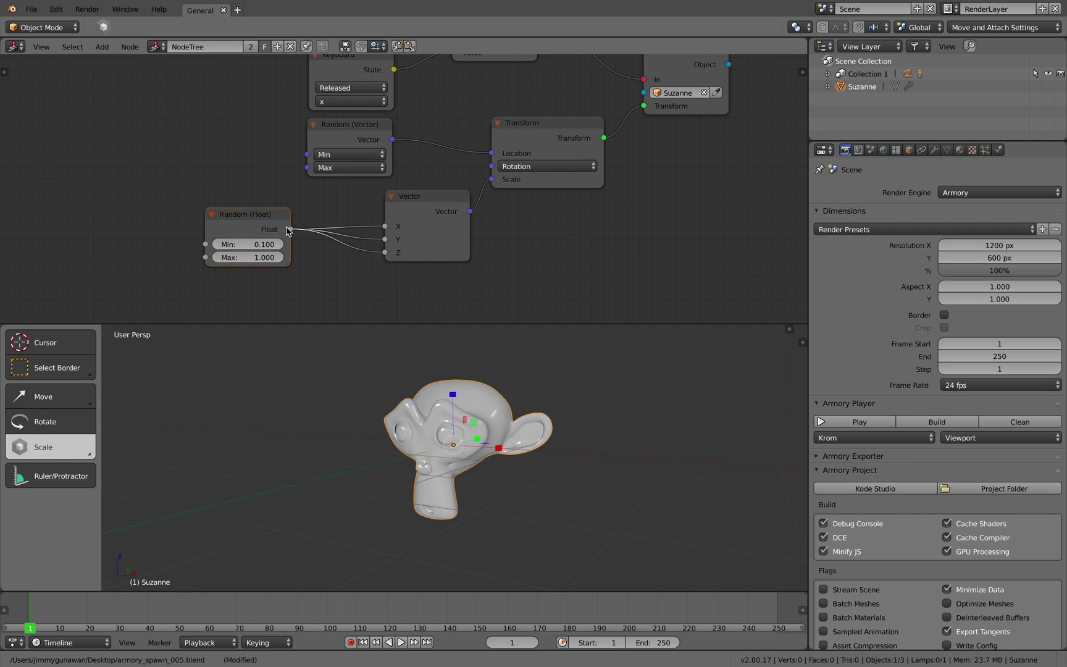
# Step: Move the Vector node closer to the Random (Float) node and save over armory_spawn_005.blend
pyautogui.scroll(2, 287, 227)
pyautogui.moveTo(390, 242); pyautogui.dragTo(369, 252)
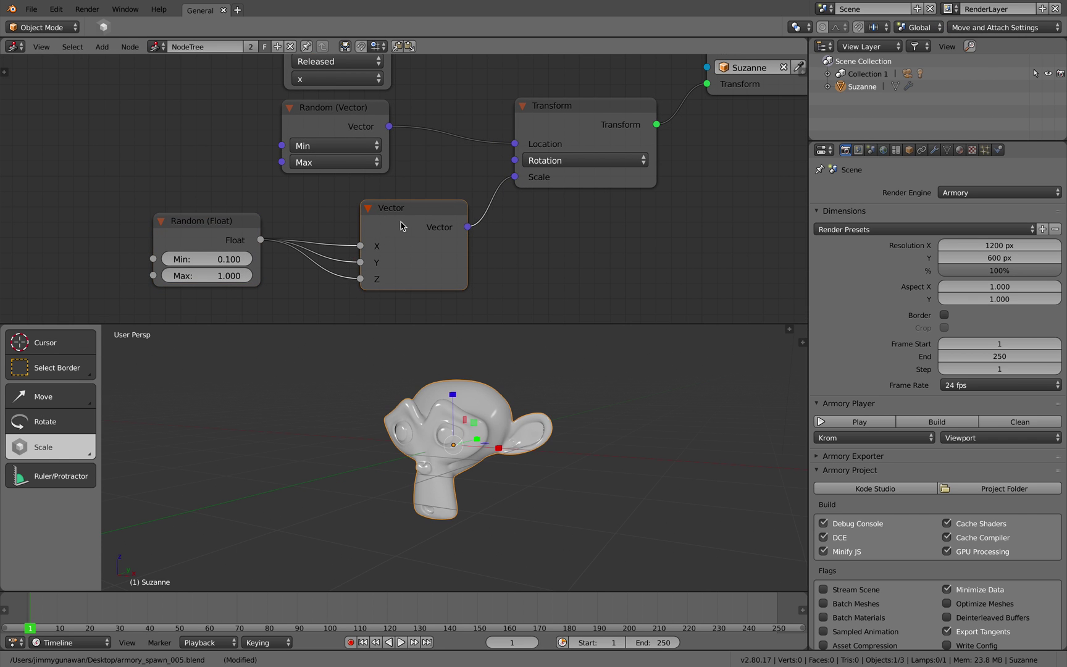
pyautogui.hotkey('ctrl', 's')
pyautogui.click(380, 247)
# Step: Add a Float variable node just below the links between the Random (Float) and Vector nodes
pyautogui.scroll(-1, 542, 249)
pyautogui.hotkey('shift', 'a')
pyautogui.moveTo(571, 237)
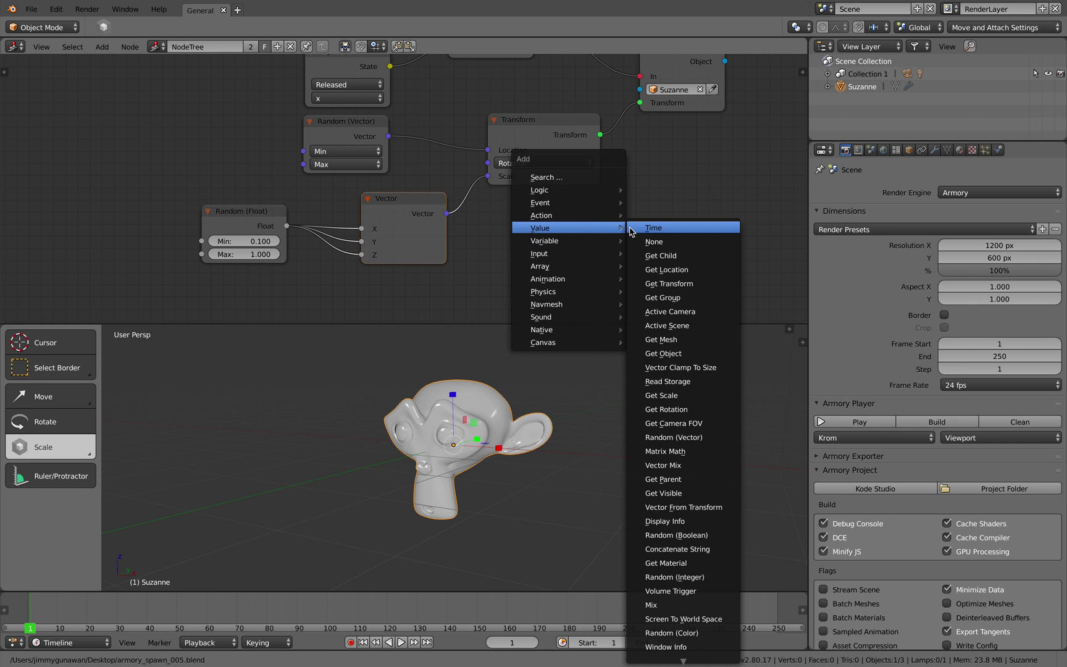
pyautogui.moveTo(613, 247)
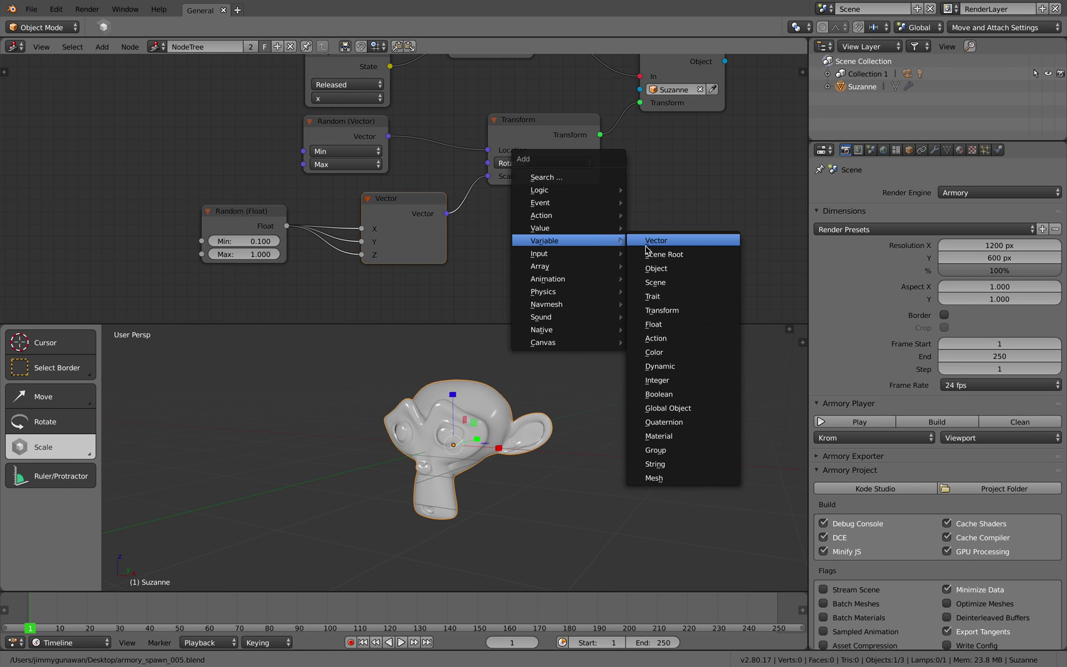
pyautogui.click(672, 324)
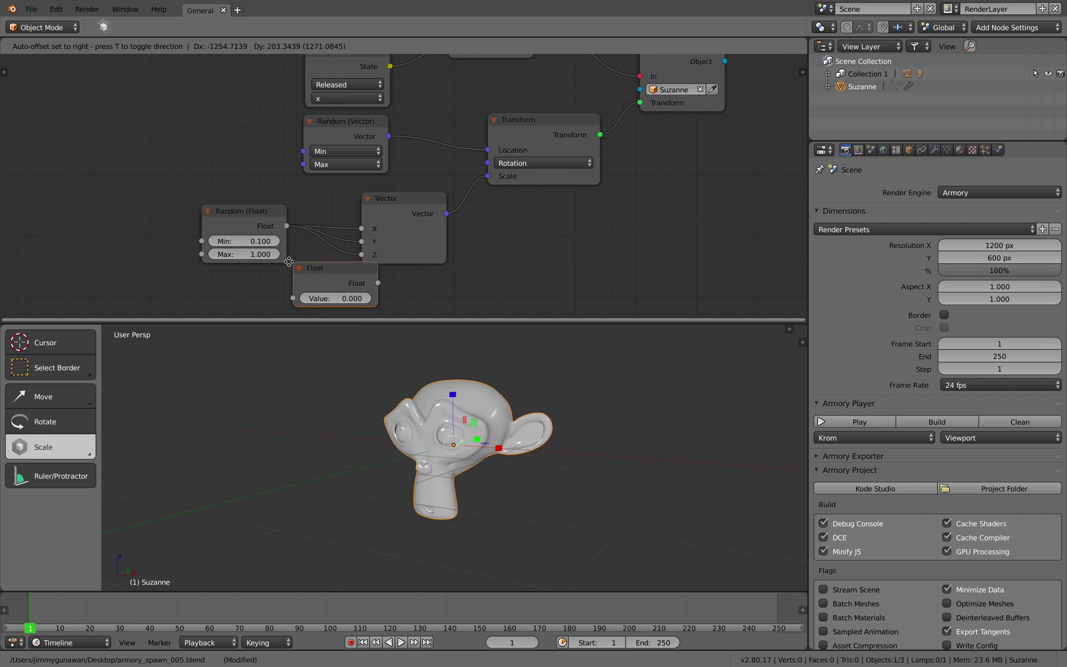
pyautogui.click(269, 270)
# Step: Route the Random (Float) output through the Float node's Value input and on to the Vector node's X, Y and Z inputs
pyautogui.moveTo(269, 270); pyautogui.dragTo(287, 248, button='middle')
pyautogui.moveTo(270, 190); pyautogui.dragTo(285, 283)
pyautogui.moveTo(296, 274); pyautogui.dragTo(256, 267)
pyautogui.moveTo(330, 260); pyautogui.dragTo(380, 232)
pyautogui.moveTo(267, 245); pyautogui.dragTo(315, 204)
# Step: Save over armory_spawn_005.blend and play the scene in the Krom player
pyautogui.scroll(1, 316, 219)
pyautogui.hotkey('ctrl', 's')
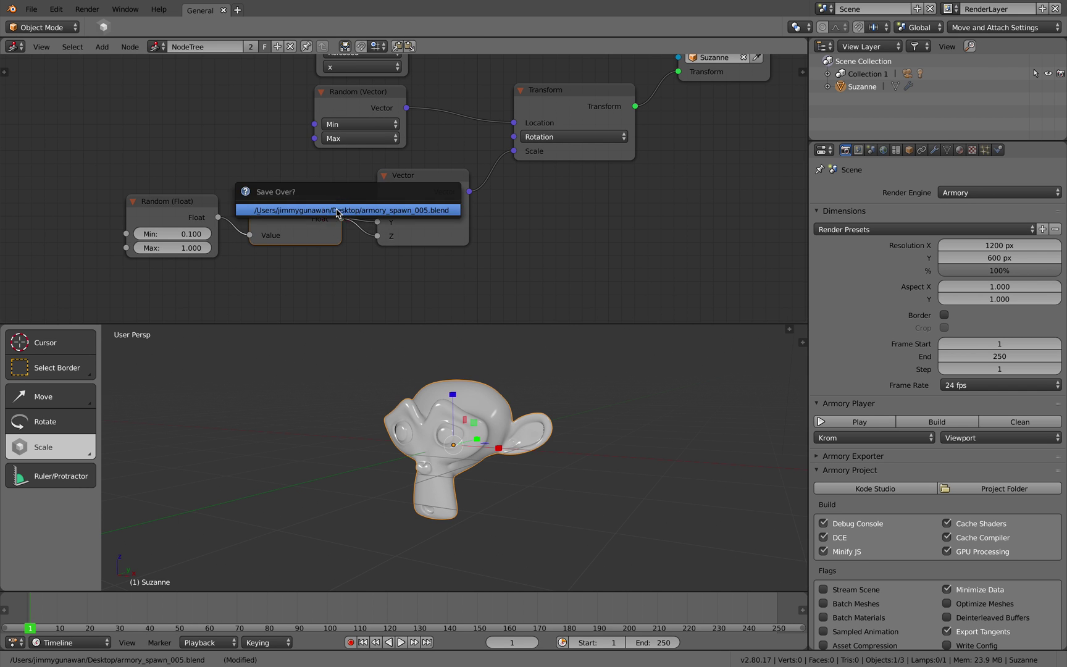
pyautogui.click(332, 208)
pyautogui.scroll(-3, 331, 208)
pyautogui.click(860, 422)
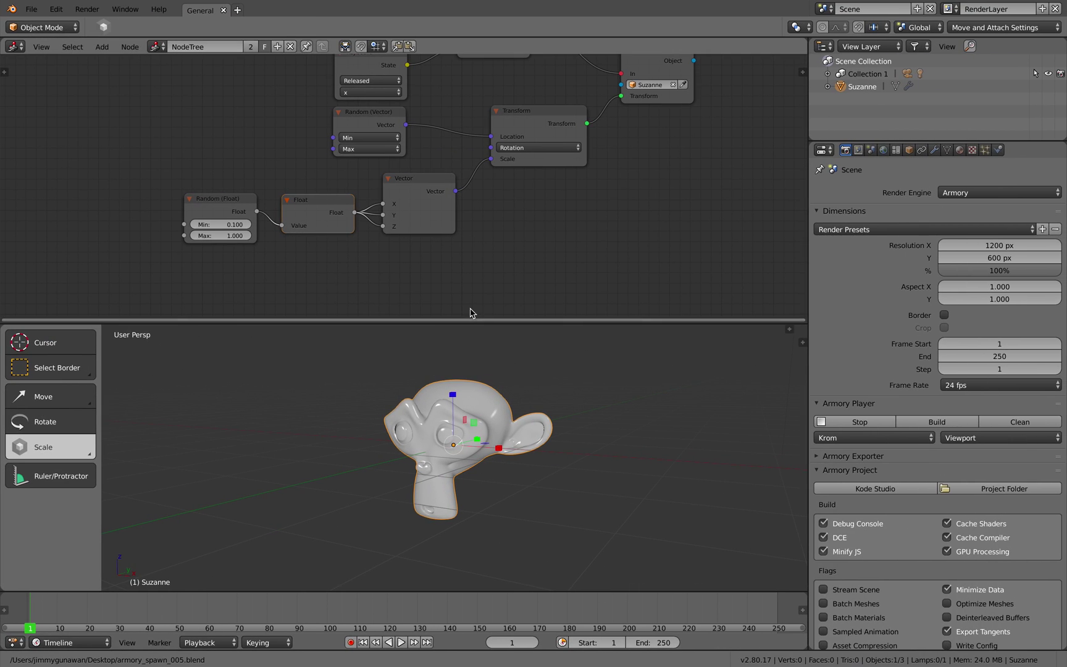
# Step: Rearrange the Random (Float), Float and Vector nodes into a tidier row below the Random (Vector) node
pyautogui.moveTo(384, 248); pyautogui.dragTo(432, 280, button='middle')
pyautogui.moveTo(337, 239); pyautogui.dragTo(269, 241)
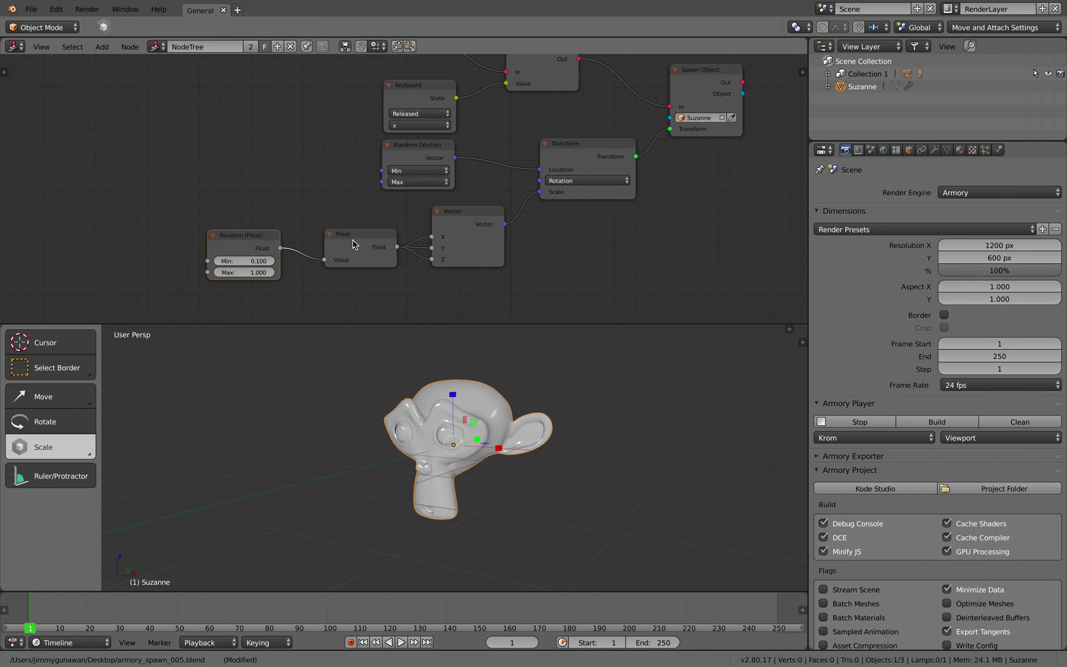
pyautogui.moveTo(343, 244); pyautogui.dragTo(318, 254)
pyautogui.moveTo(447, 222); pyautogui.dragTo(398, 254)
pyautogui.moveTo(334, 257); pyautogui.dragTo(334, 250)
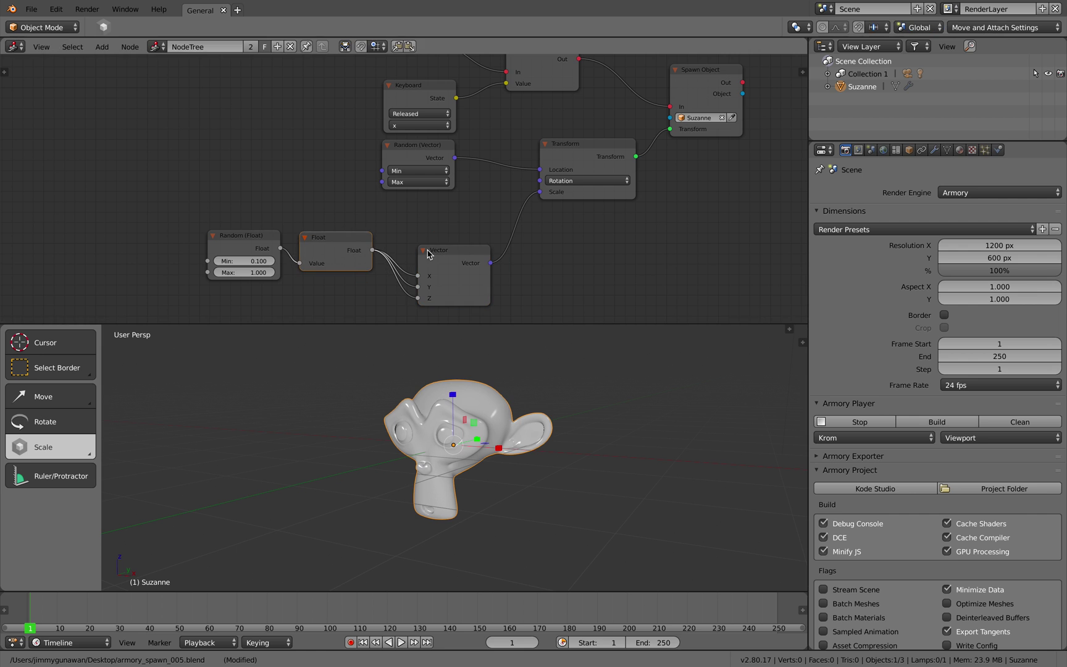
pyautogui.moveTo(446, 249); pyautogui.dragTo(453, 230)
pyautogui.moveTo(453, 230); pyautogui.dragTo(453, 229)
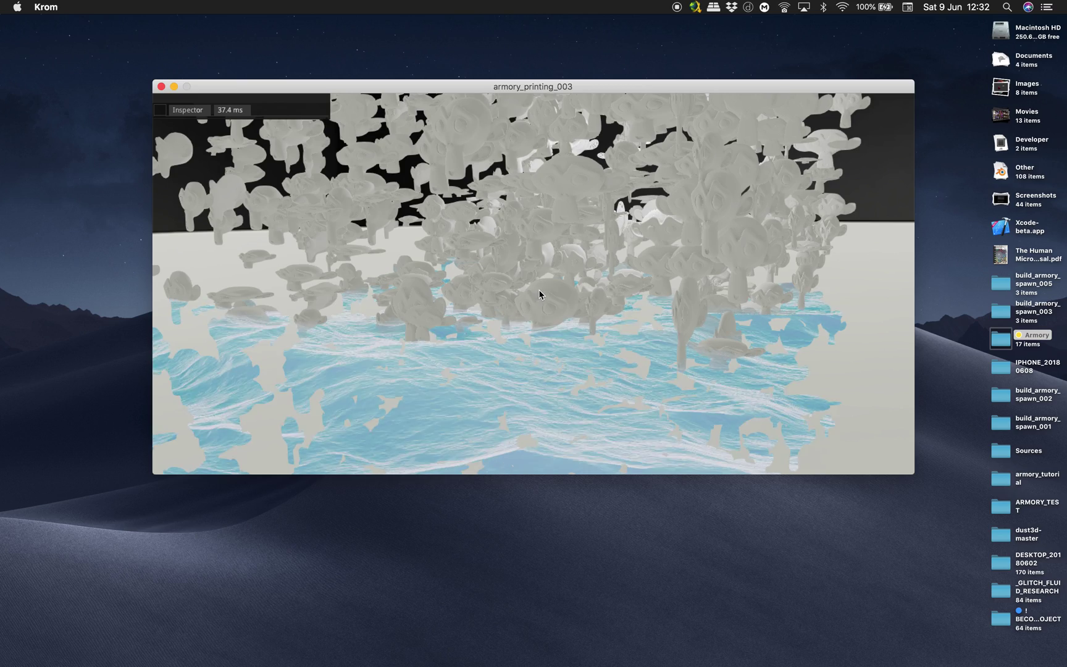
# Step: Orbit around the spawned Suzanne copies in the Krom player and close it
pyautogui.moveTo(537, 290); pyautogui.dragTo(595, 296)
pyautogui.click(161, 87)
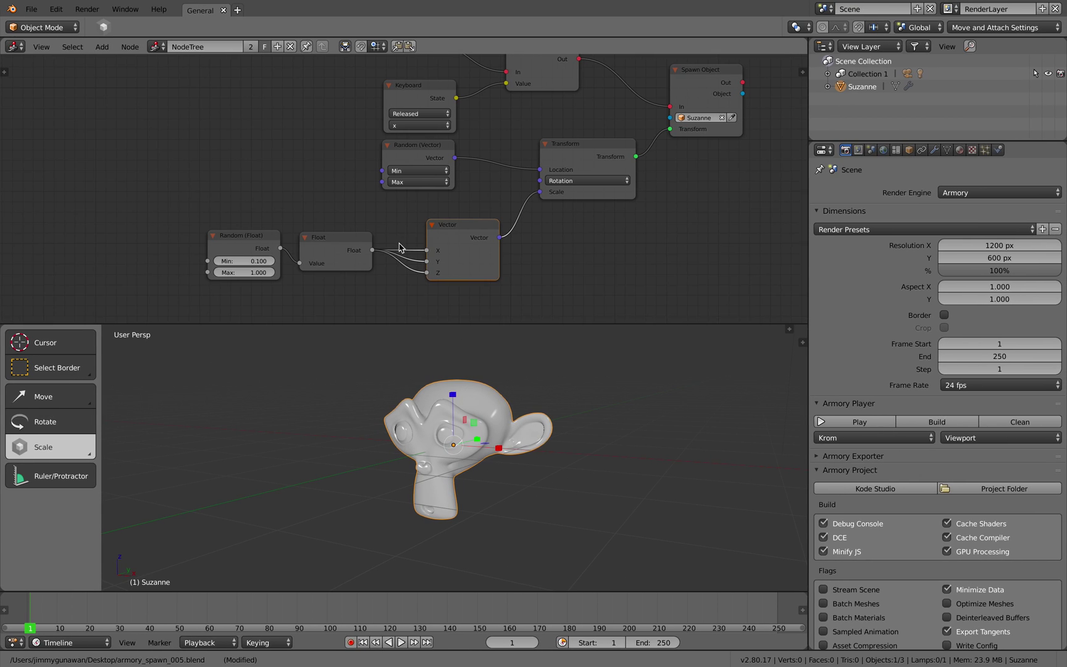
# Step: Nudge the Float node slightly closer to the Vector node
pyautogui.moveTo(311, 256)
pyautogui.mouseDown()
pyautogui.moveTo(326, 232)
pyautogui.moveTo(302, 252)
pyautogui.moveTo(325, 253)
pyautogui.mouseUp()
pyautogui.scroll(2, 237, 248)
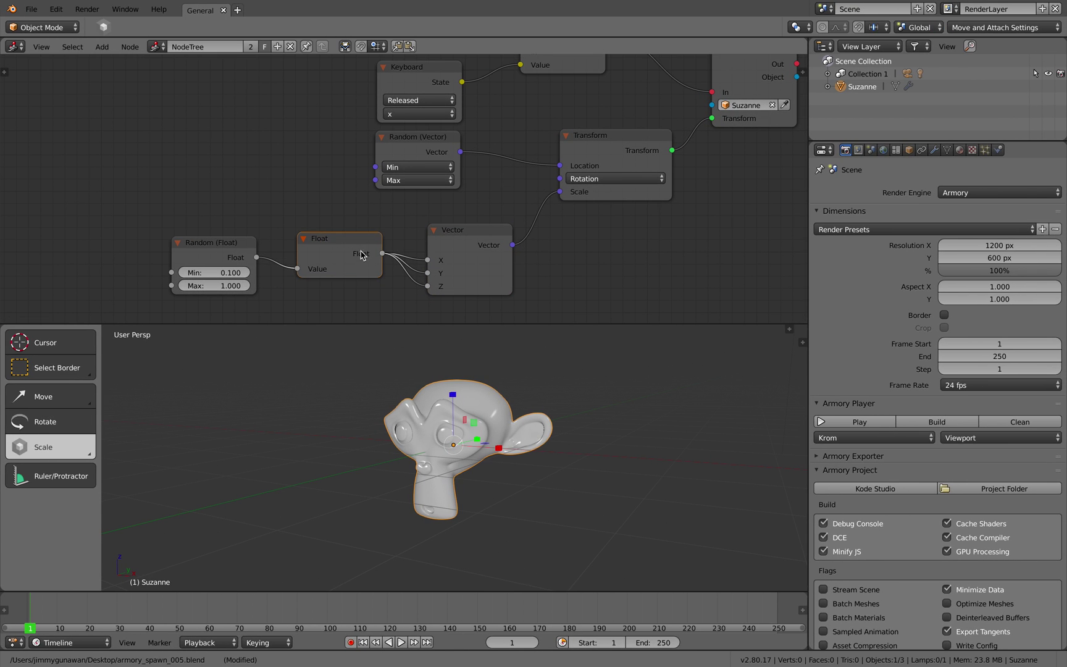
pyautogui.moveTo(601, 270); pyautogui.dragTo(553, 234, button='middle')
pyautogui.hotkey('shift', 'a')
pyautogui.moveTo(555, 235)
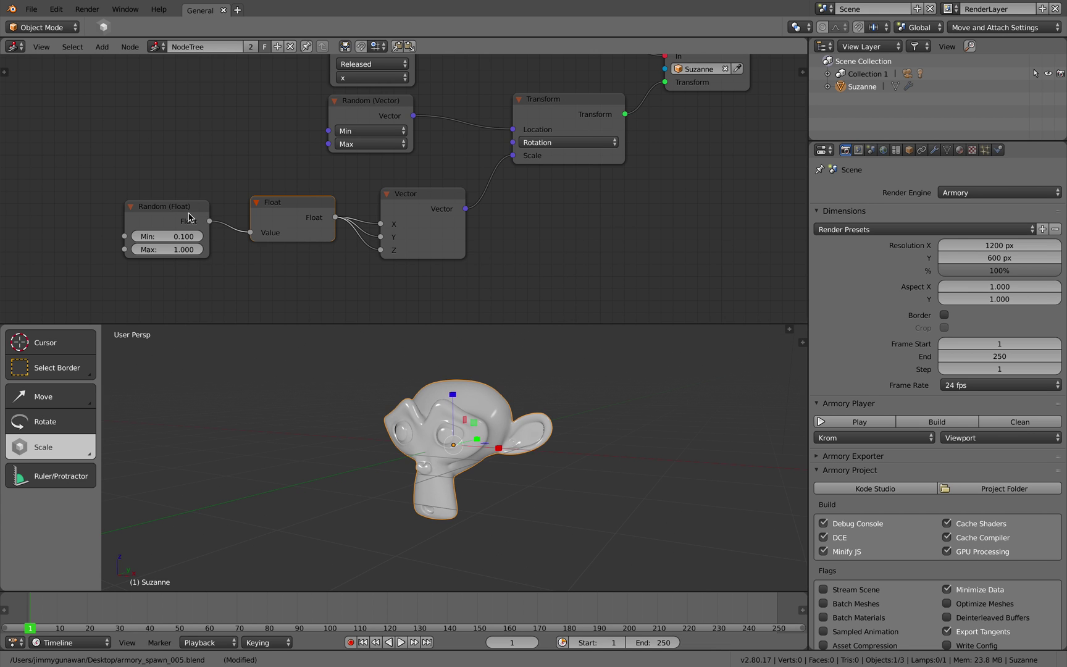
# Step: Examine the Random (Float) node's properties in the node editor sidebar, and hide the sidebar
pyautogui.click(188, 214)
pyautogui.click(801, 72)
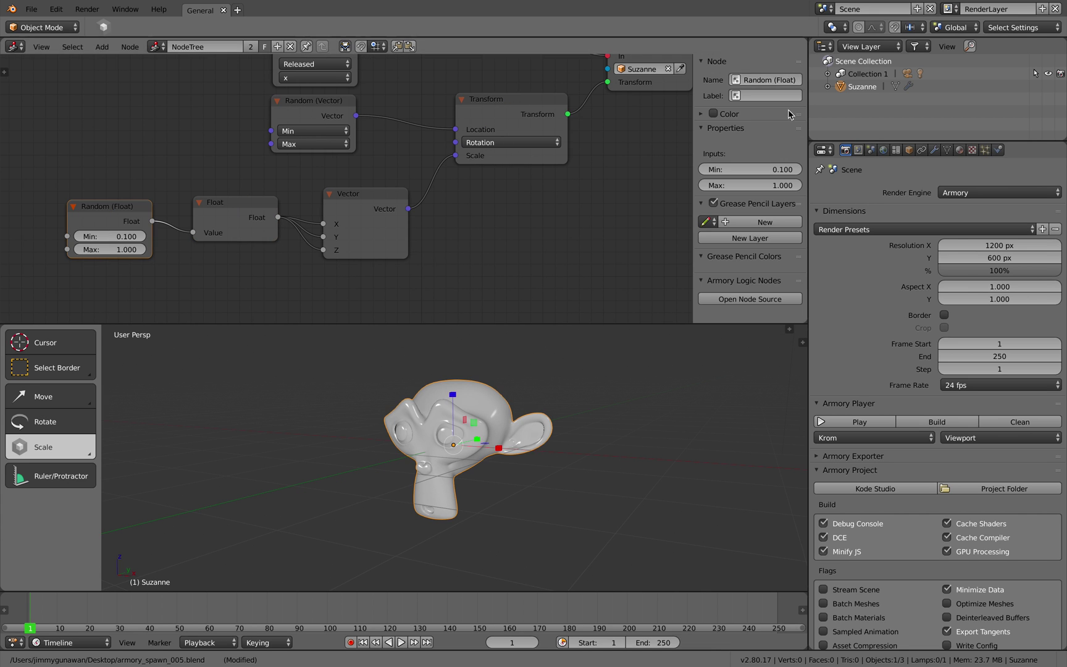
pyautogui.moveTo(692, 165); pyautogui.dragTo(793, 179)
# Step: Save over armory_spawn_005.blend with the Float node included in the graph
pyautogui.scroll(-2, 703, 220)
pyautogui.moveTo(647, 242); pyautogui.dragTo(593, 417, button='middle')
pyautogui.press('super+s')
pyautogui.click(593, 421)
# Step: Shift the Random (Vector) node to the right and move the On Update node higher above the Keyboard node
pyautogui.moveTo(367, 192); pyautogui.dragTo(406, 206)
pyautogui.moveTo(471, 192); pyautogui.dragTo(476, 199, button='middle')
pyautogui.moveTo(374, 139); pyautogui.dragTo(370, 112)
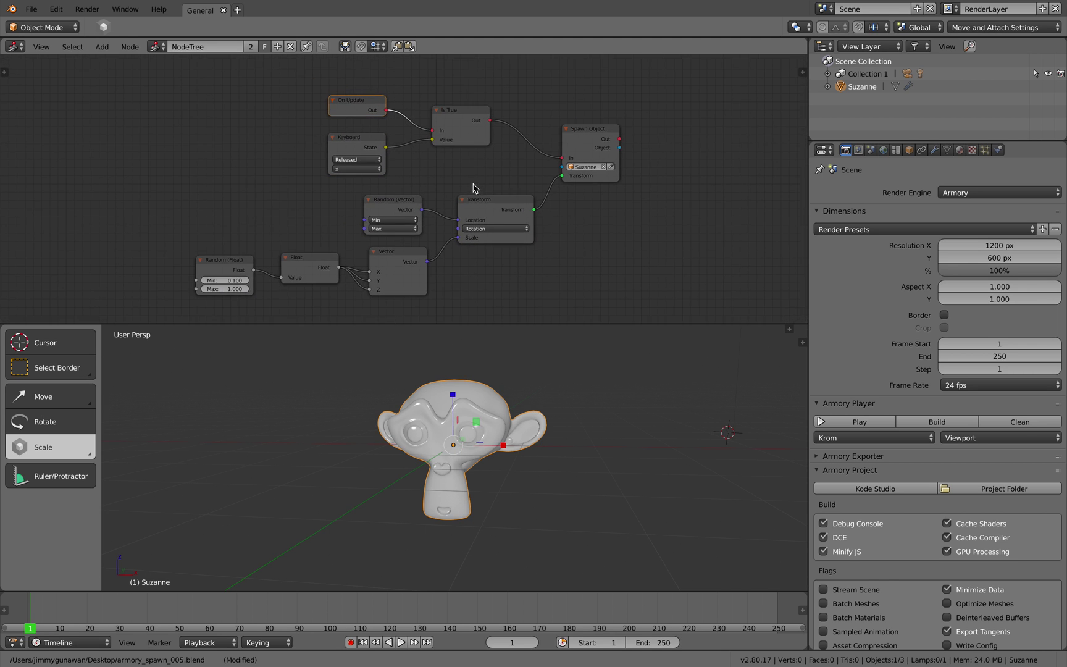
# Step: Capture a screenshot of the area containing the complete logic node graph
pyautogui.moveTo(474, 191); pyautogui.dragTo(490, 184, button='middle')
pyautogui.moveTo(176, 74); pyautogui.dragTo(674, 311)
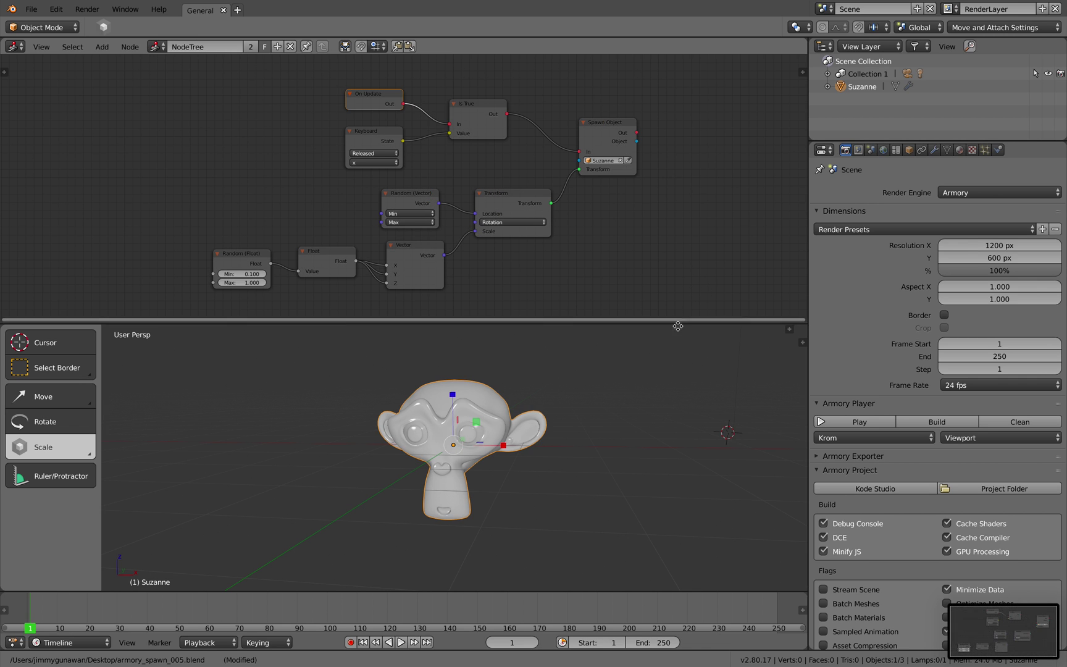
pyautogui.click(31, 8)
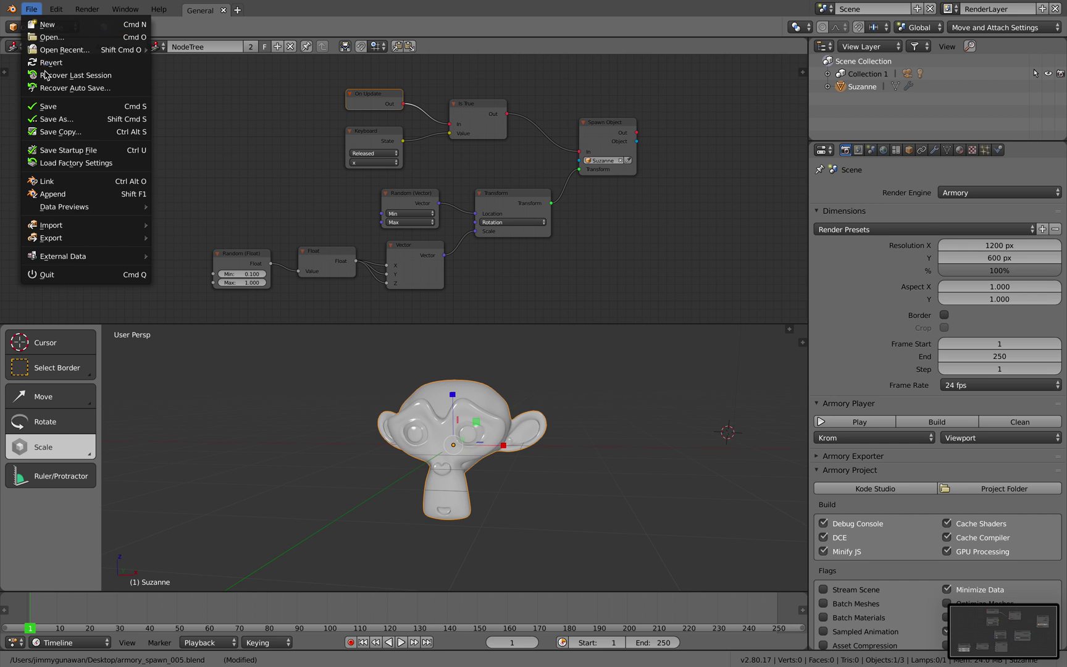
pyautogui.moveTo(624, 376); pyautogui.dragTo(605, 394, button='middle')
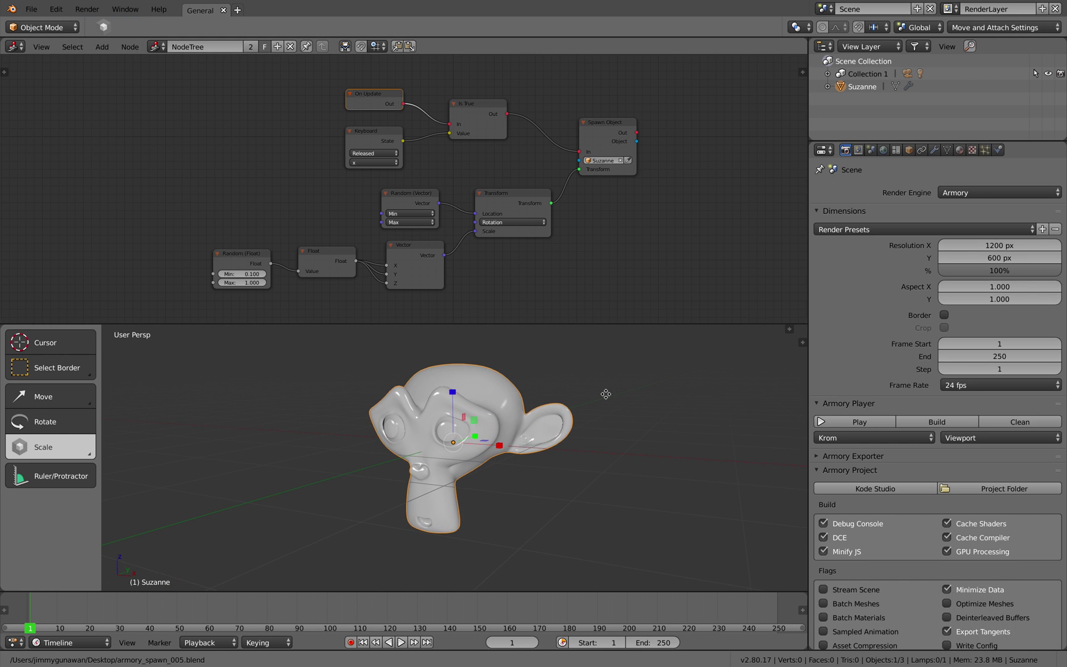
# Step: Shift the Spawn Object node down and the Is True node to the right, and reduce the node editor's height slightly
pyautogui.scroll(2, 575, 247)
pyautogui.scroll(-1, 574, 244)
pyautogui.click(610, 125)
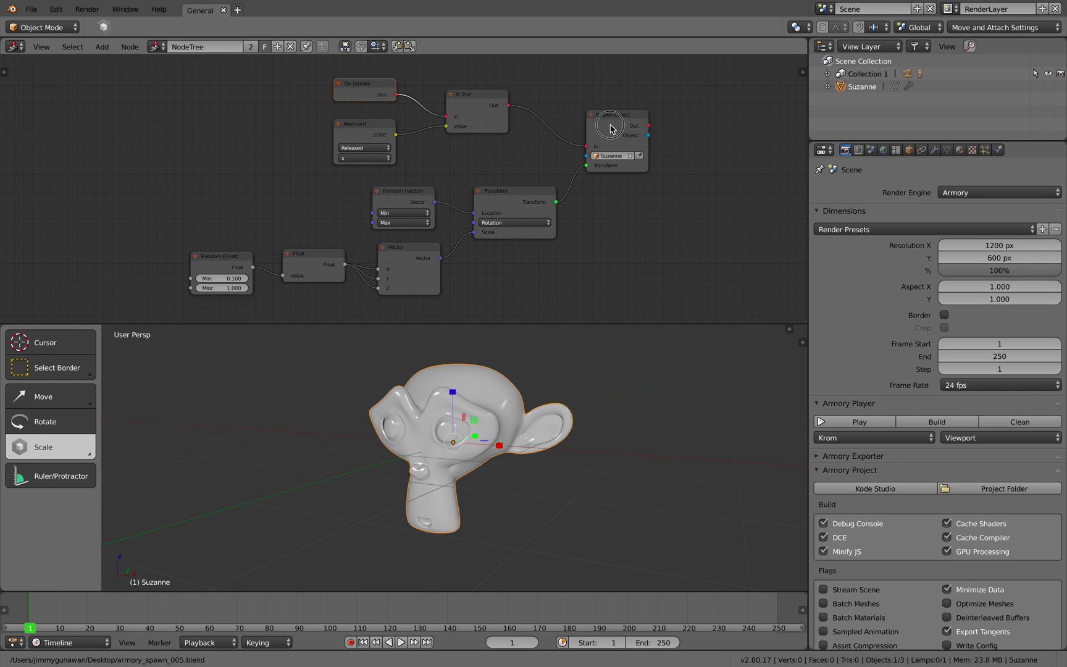
pyautogui.moveTo(610, 127); pyautogui.dragTo(612, 134)
pyautogui.moveTo(492, 107); pyautogui.dragTo(521, 116)
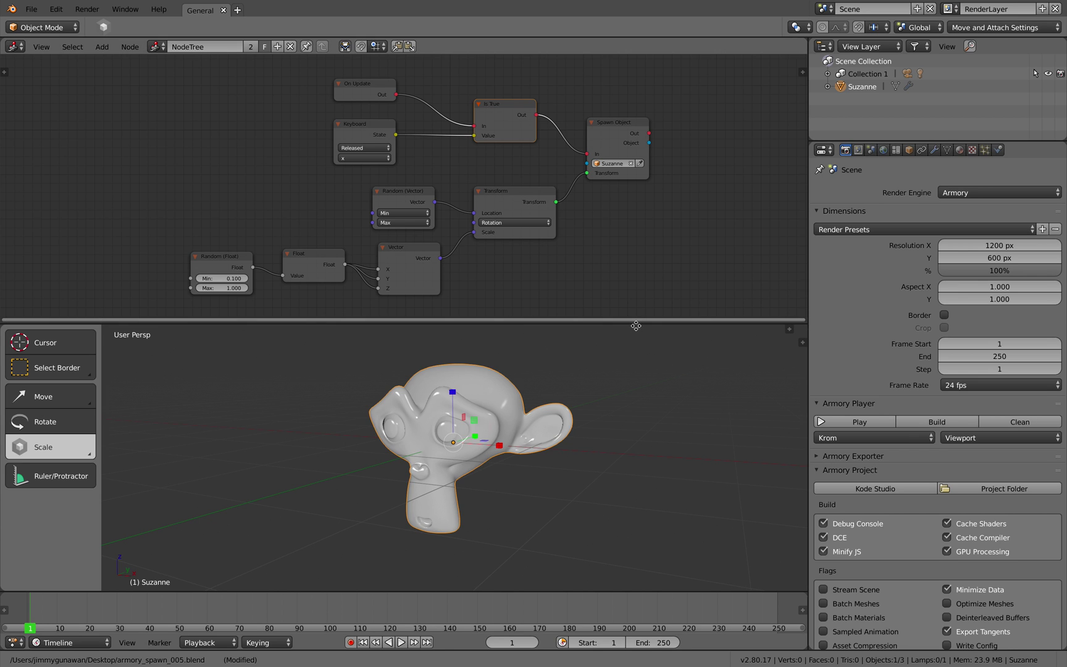
pyautogui.moveTo(635, 324); pyautogui.dragTo(632, 298)
# Step: Switch to Safari to view the Armory3D download page, and return to Blender
pyautogui.hotkey('ctrl', 'Right')
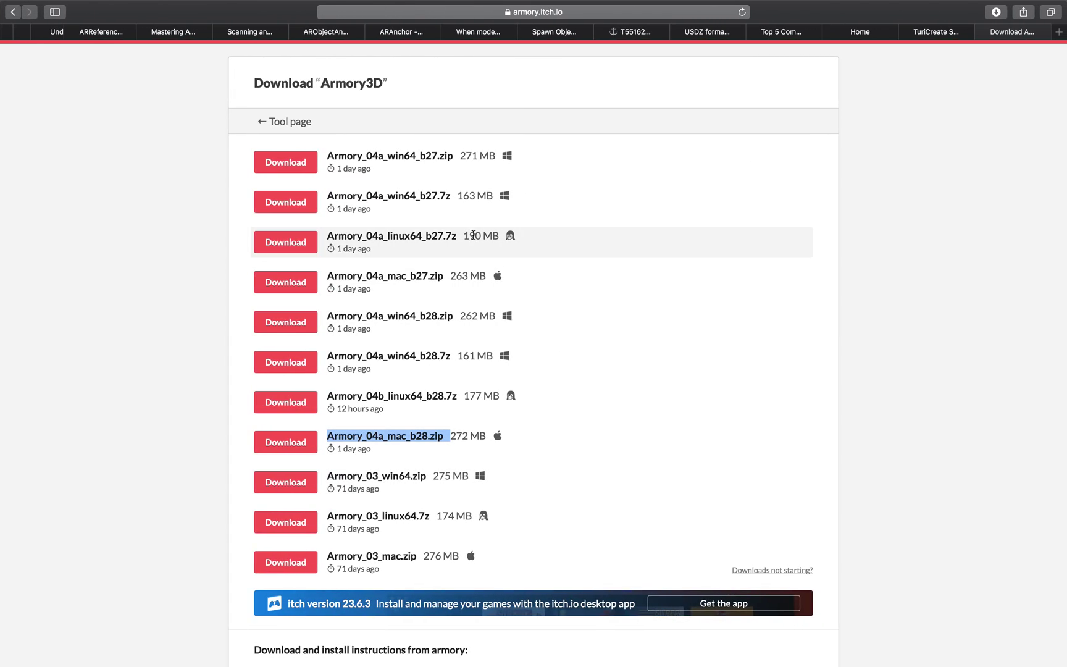
pyautogui.hotkey('ctrl', 'Left')
pyautogui.hotkey('ctrl', 'Right')
pyautogui.hotkey('ctrl', 'Left')
# Step: View the operator search list over the 3D viewport and dismiss it
pyautogui.moveTo(453, 362); pyautogui.dragTo(484, 379, button='middle')
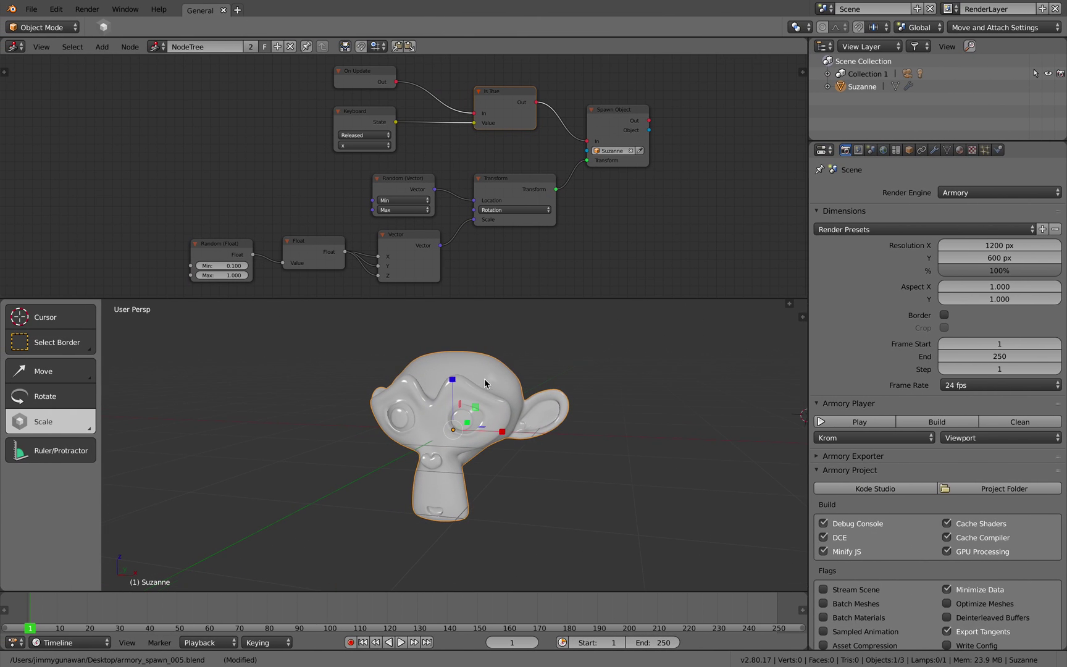
pyautogui.click(582, 350)
pyautogui.press('space')
pyautogui.click(602, 332)
pyautogui.press('space')
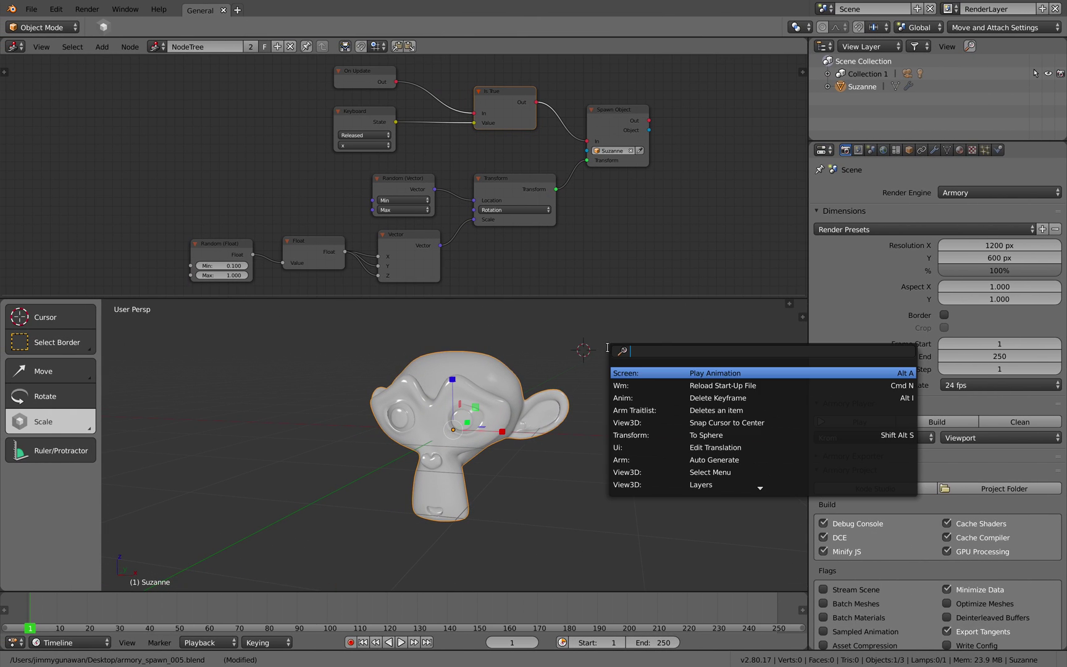
pyautogui.hotkey('shift', 'space')
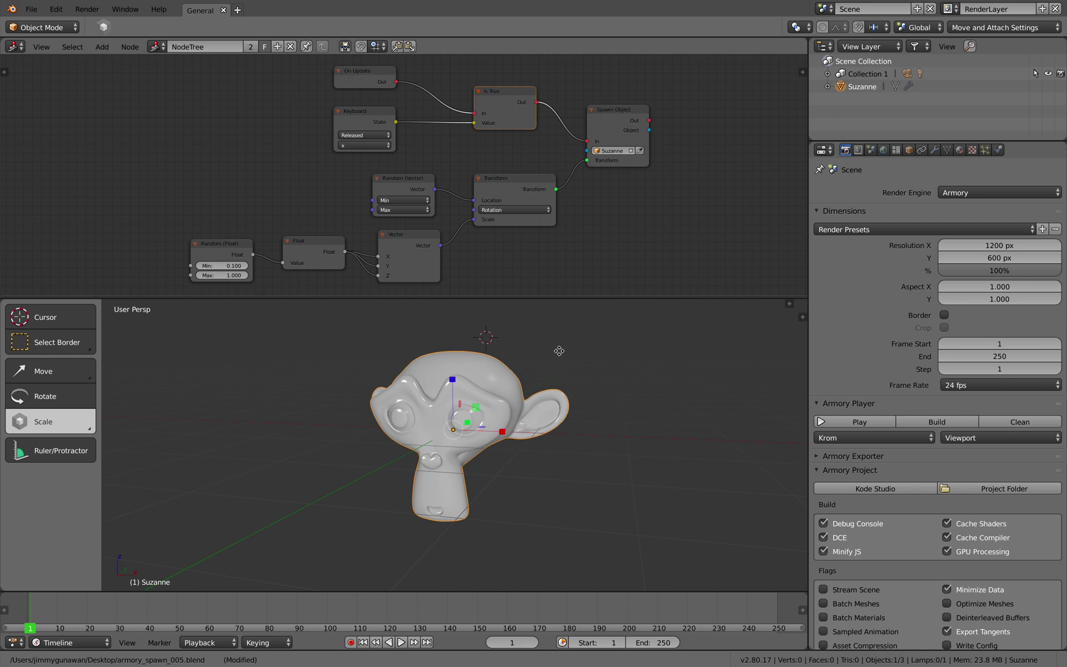
# Step: Switch Suzanne through Edit Mode and Vertex Paint mode and back to Object Mode
pyautogui.hotkey('ctrl', 'Tab')
pyautogui.hotkey('ctrl', 'Tab')
pyautogui.hotkey('ctrl', 'Tab')
pyautogui.hotkey('ctrl', 'Tab')
pyautogui.hotkey('ctrl', 'Tab')
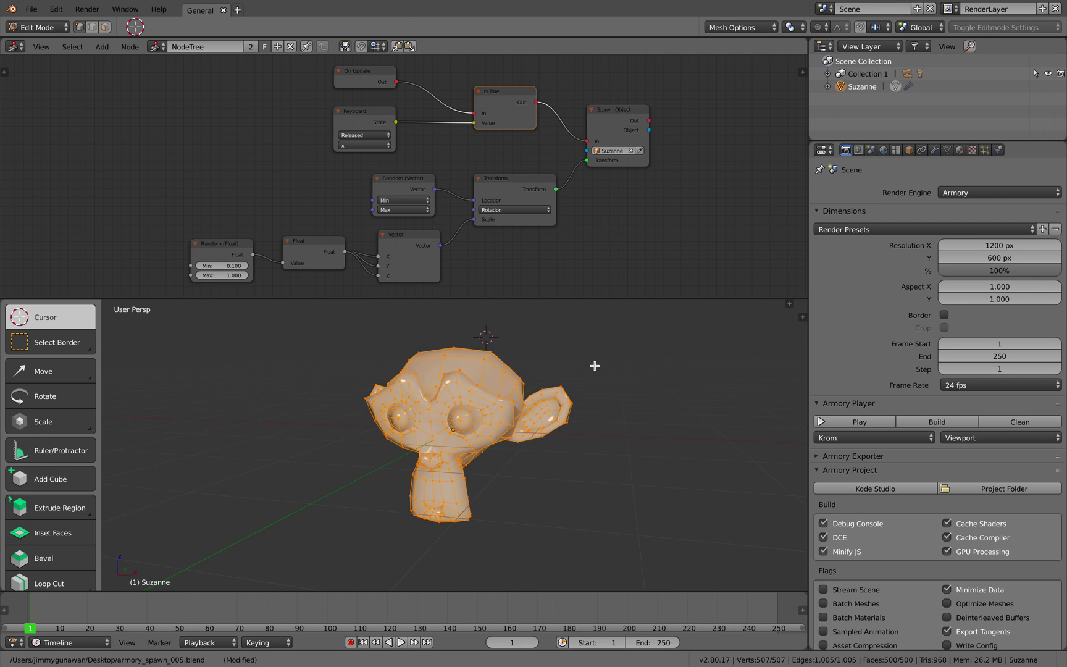
pyautogui.hotkey('ctrl', 'Tab')
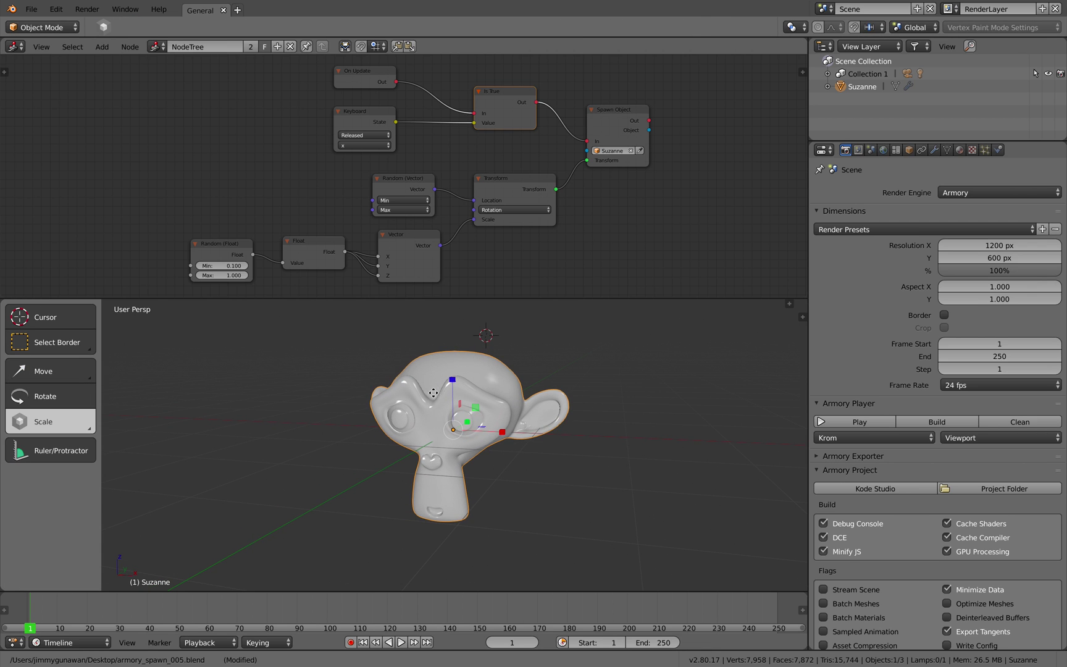
pyautogui.hotkey('ctrl', 'Tab')
pyautogui.hotkey('ctrl', 'Tab')
pyautogui.hotkey('ctrl', 'Tab')
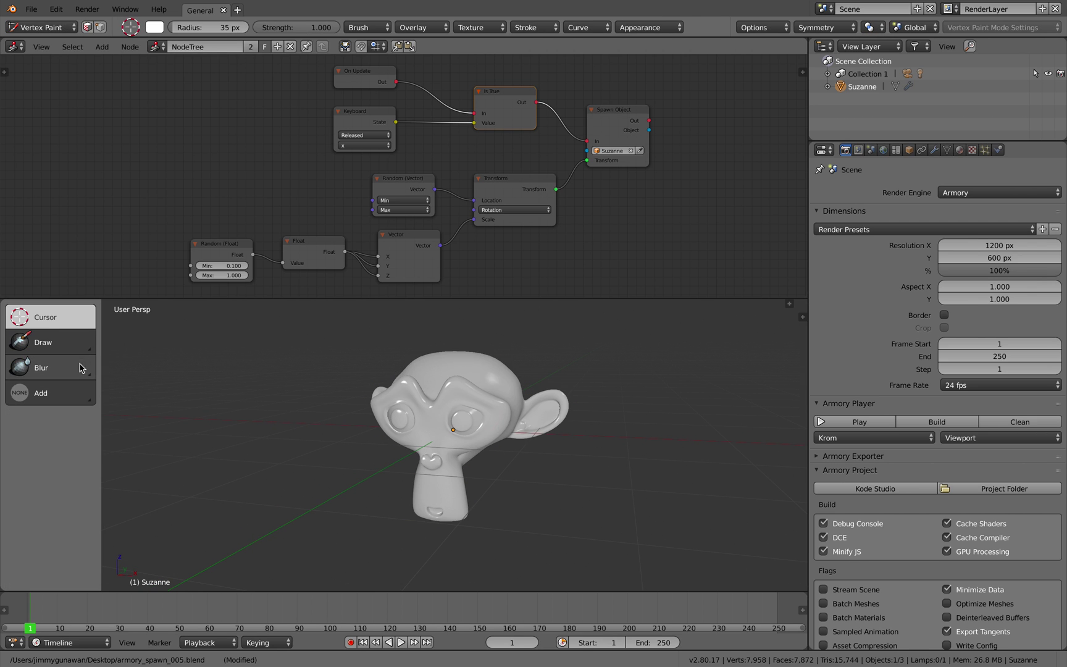
pyautogui.hotkey('ctrl', 'Tab')
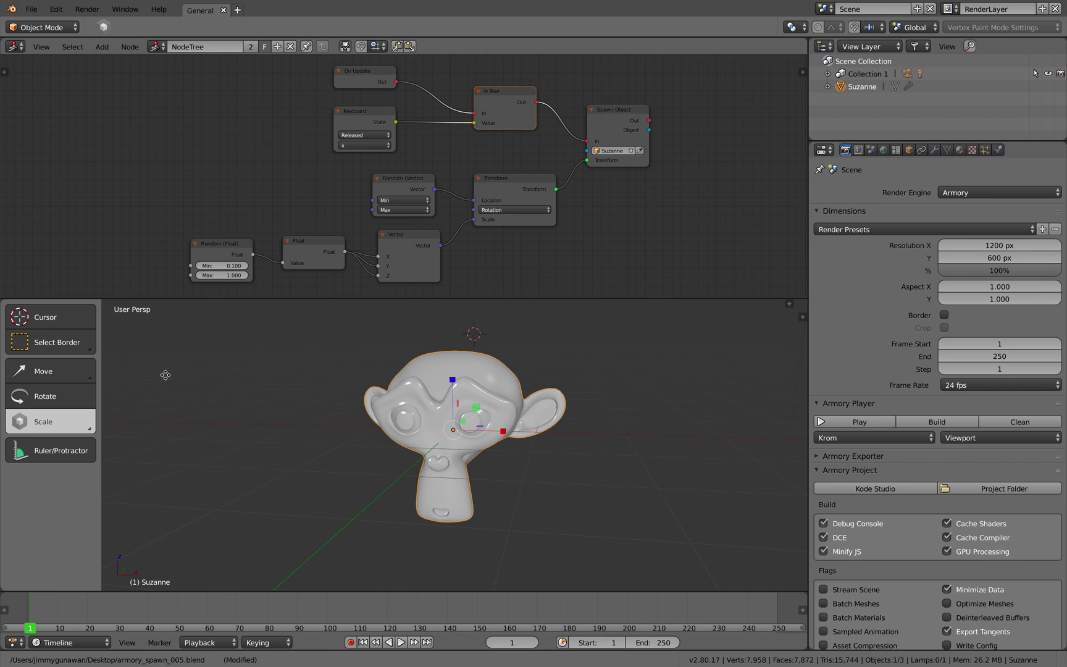
pyautogui.press('space')
pyautogui.press('Escape')
pyautogui.press('space')
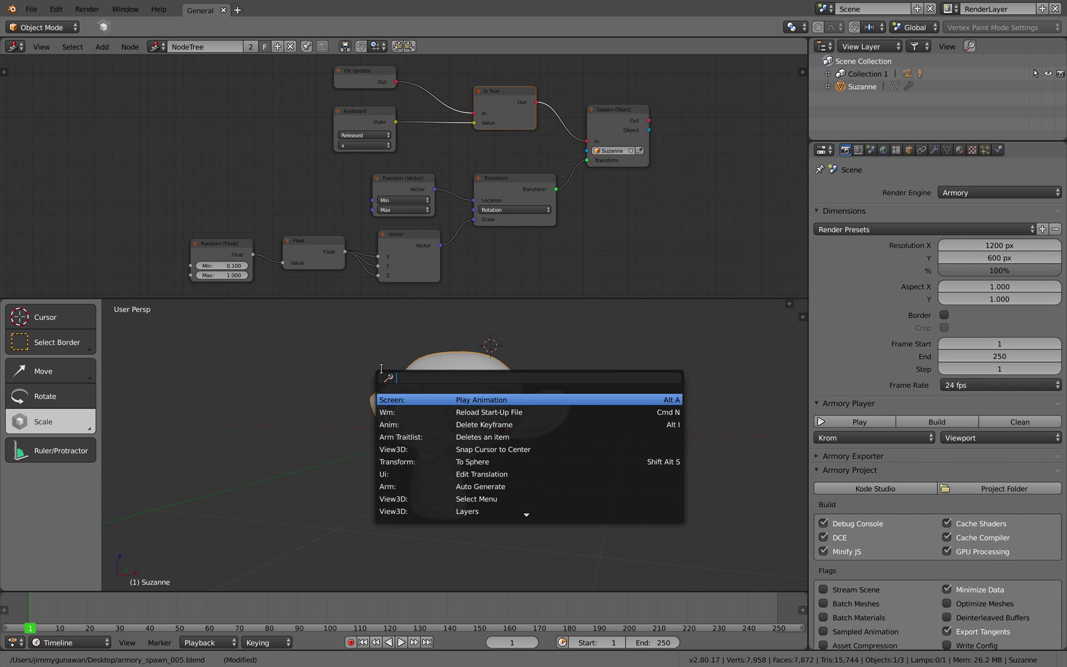
pyautogui.press('Escape')
pyautogui.press('space')
pyautogui.press('Escape')
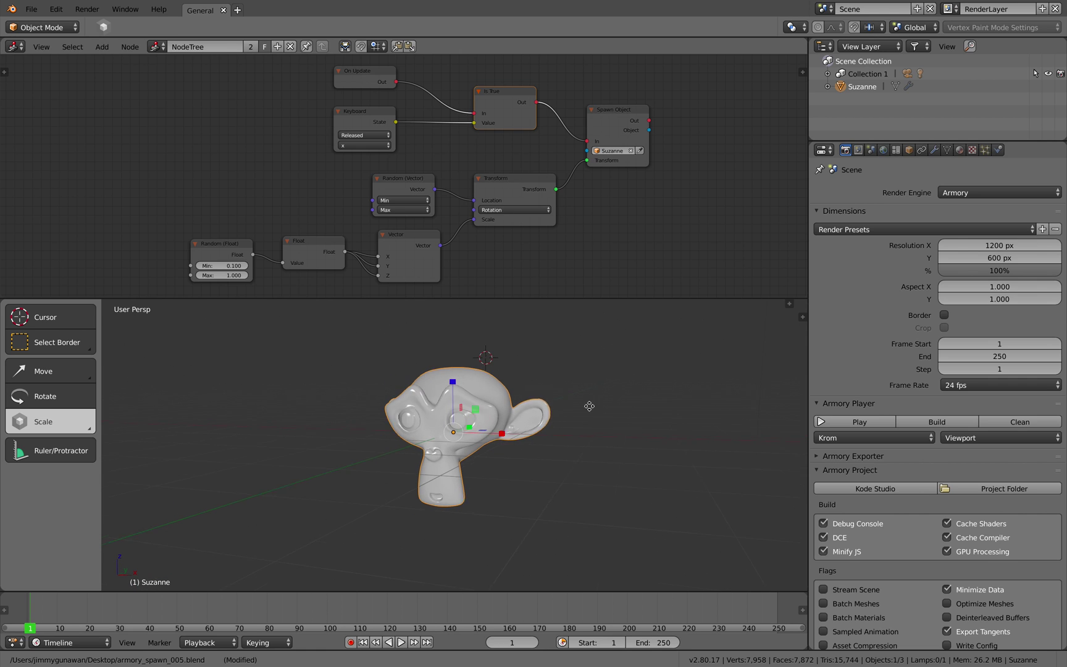
# Step: Search the operators for "toggle ed" and run Toggle Editmode on Suzanne
pyautogui.press('space')
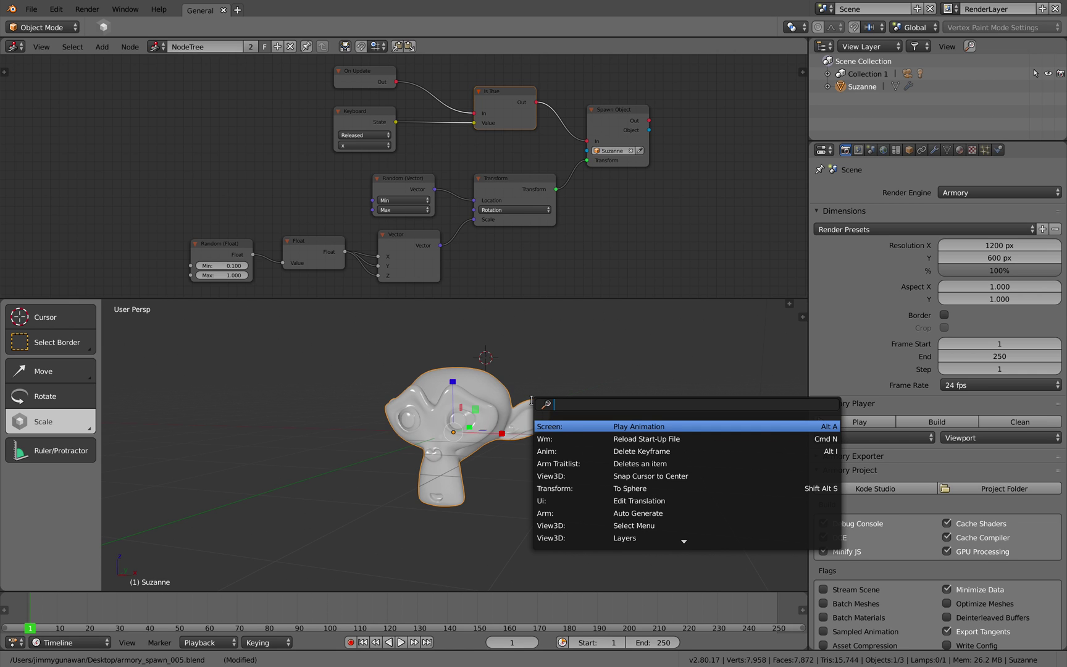
pyautogui.write('toggl')
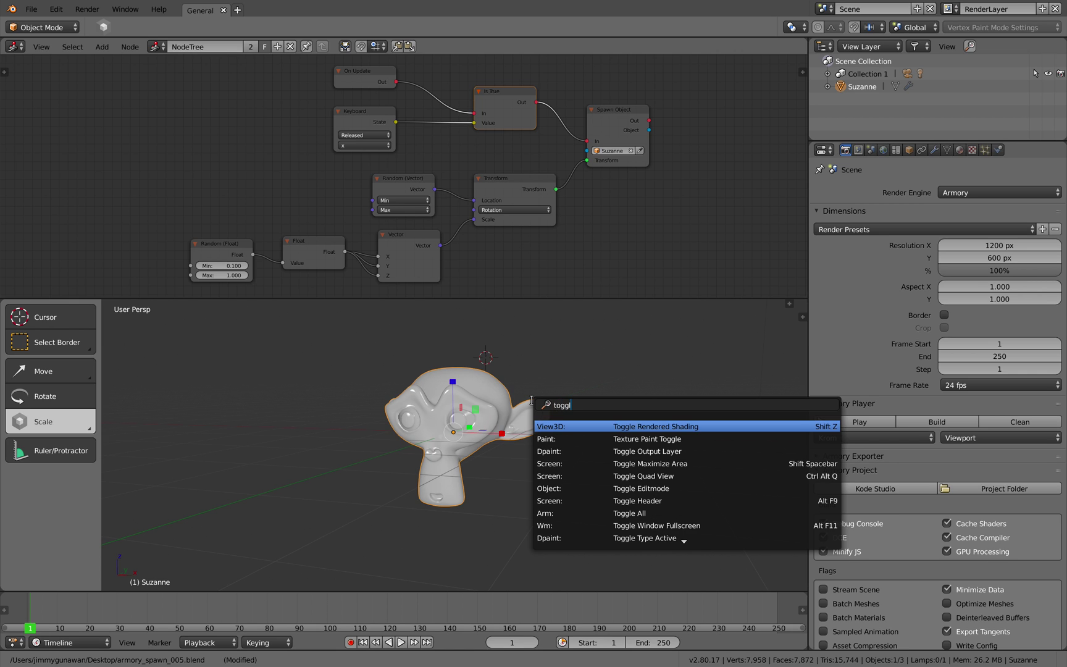
pyautogui.write('e ed')
pyautogui.press('Return')
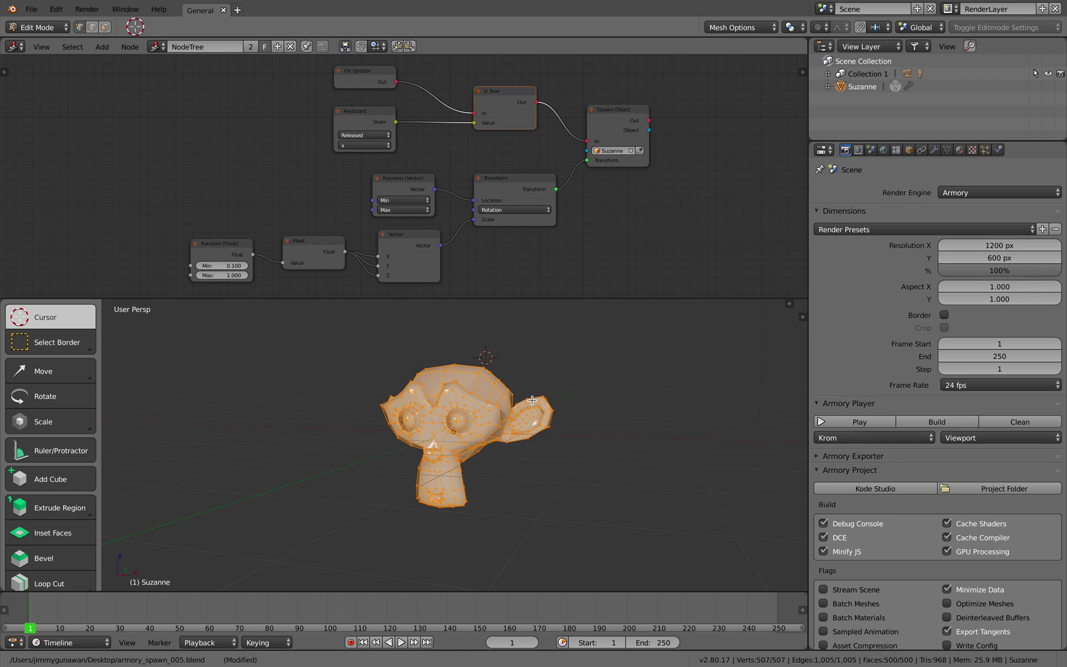
# Step: Bring up the Edit Mode tool list, dismiss it, and return Suzanne to Object Mode
pyautogui.hotkey('shift', 'space')
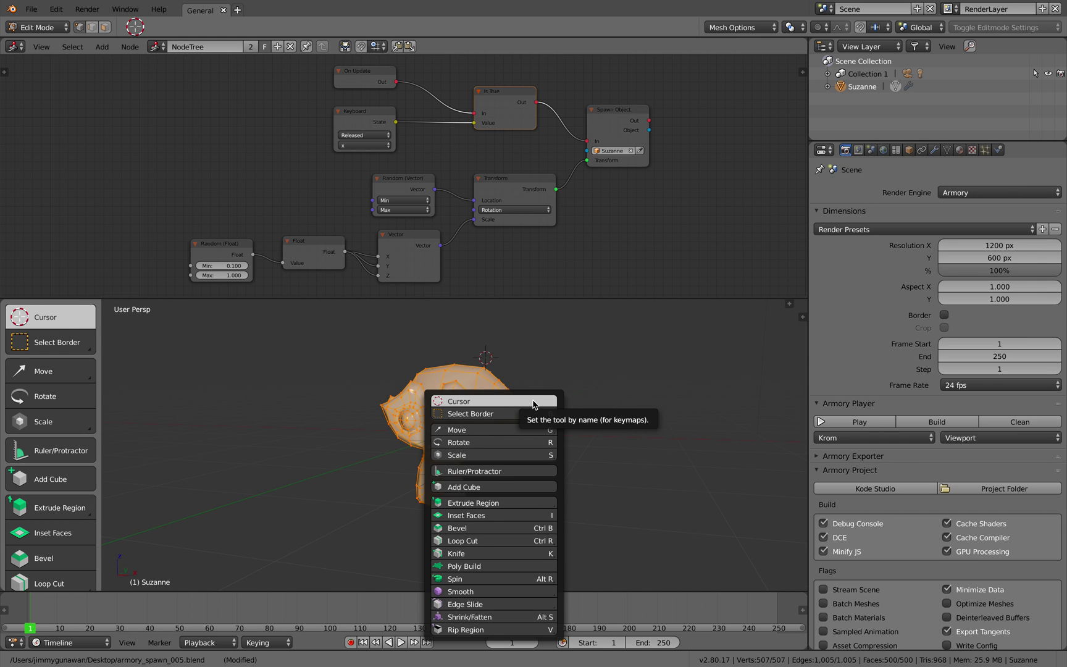
pyautogui.press('Escape')
pyautogui.press('F3')
pyautogui.click(578, 378)
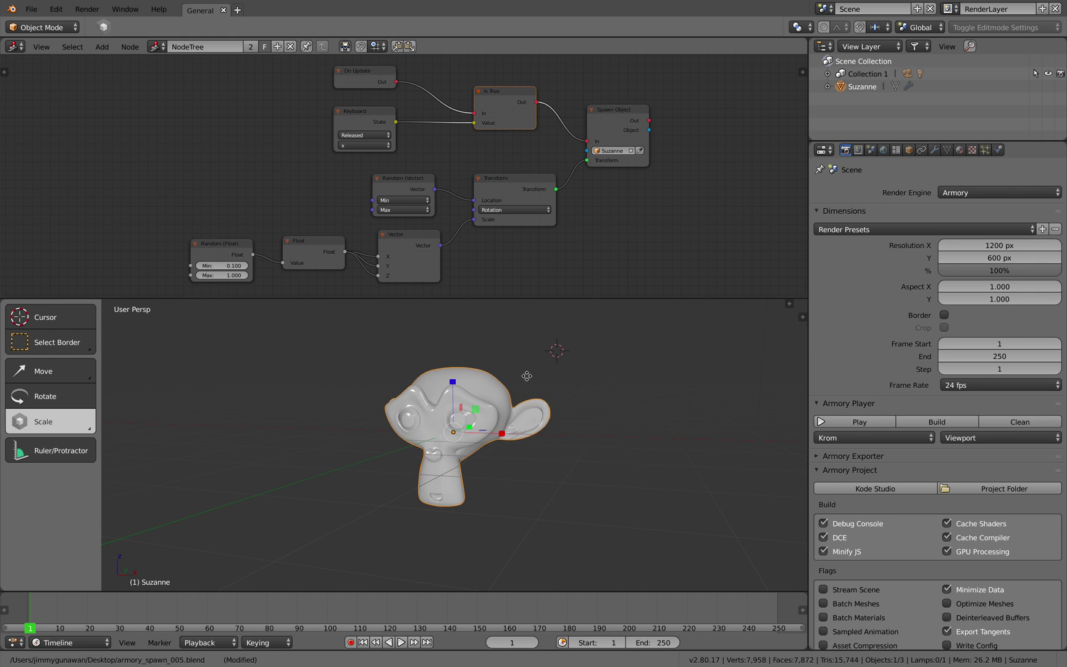
pyautogui.moveTo(529, 376); pyautogui.dragTo(599, 372, button='middle')
pyautogui.scroll(2, 546, 381)
pyautogui.scroll(-1, 546, 381)
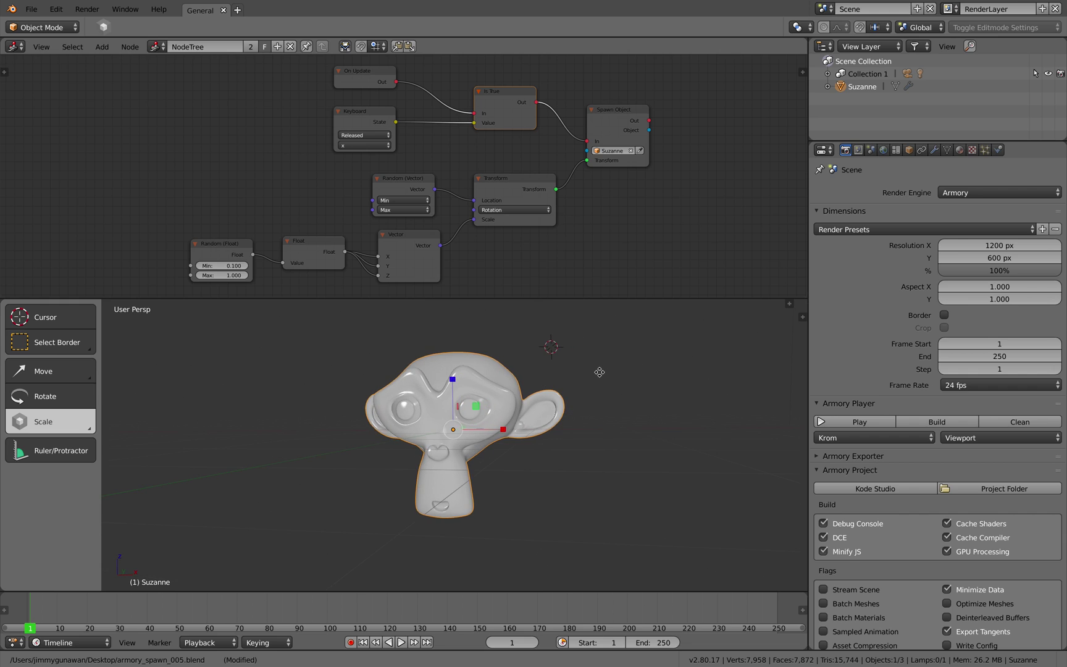